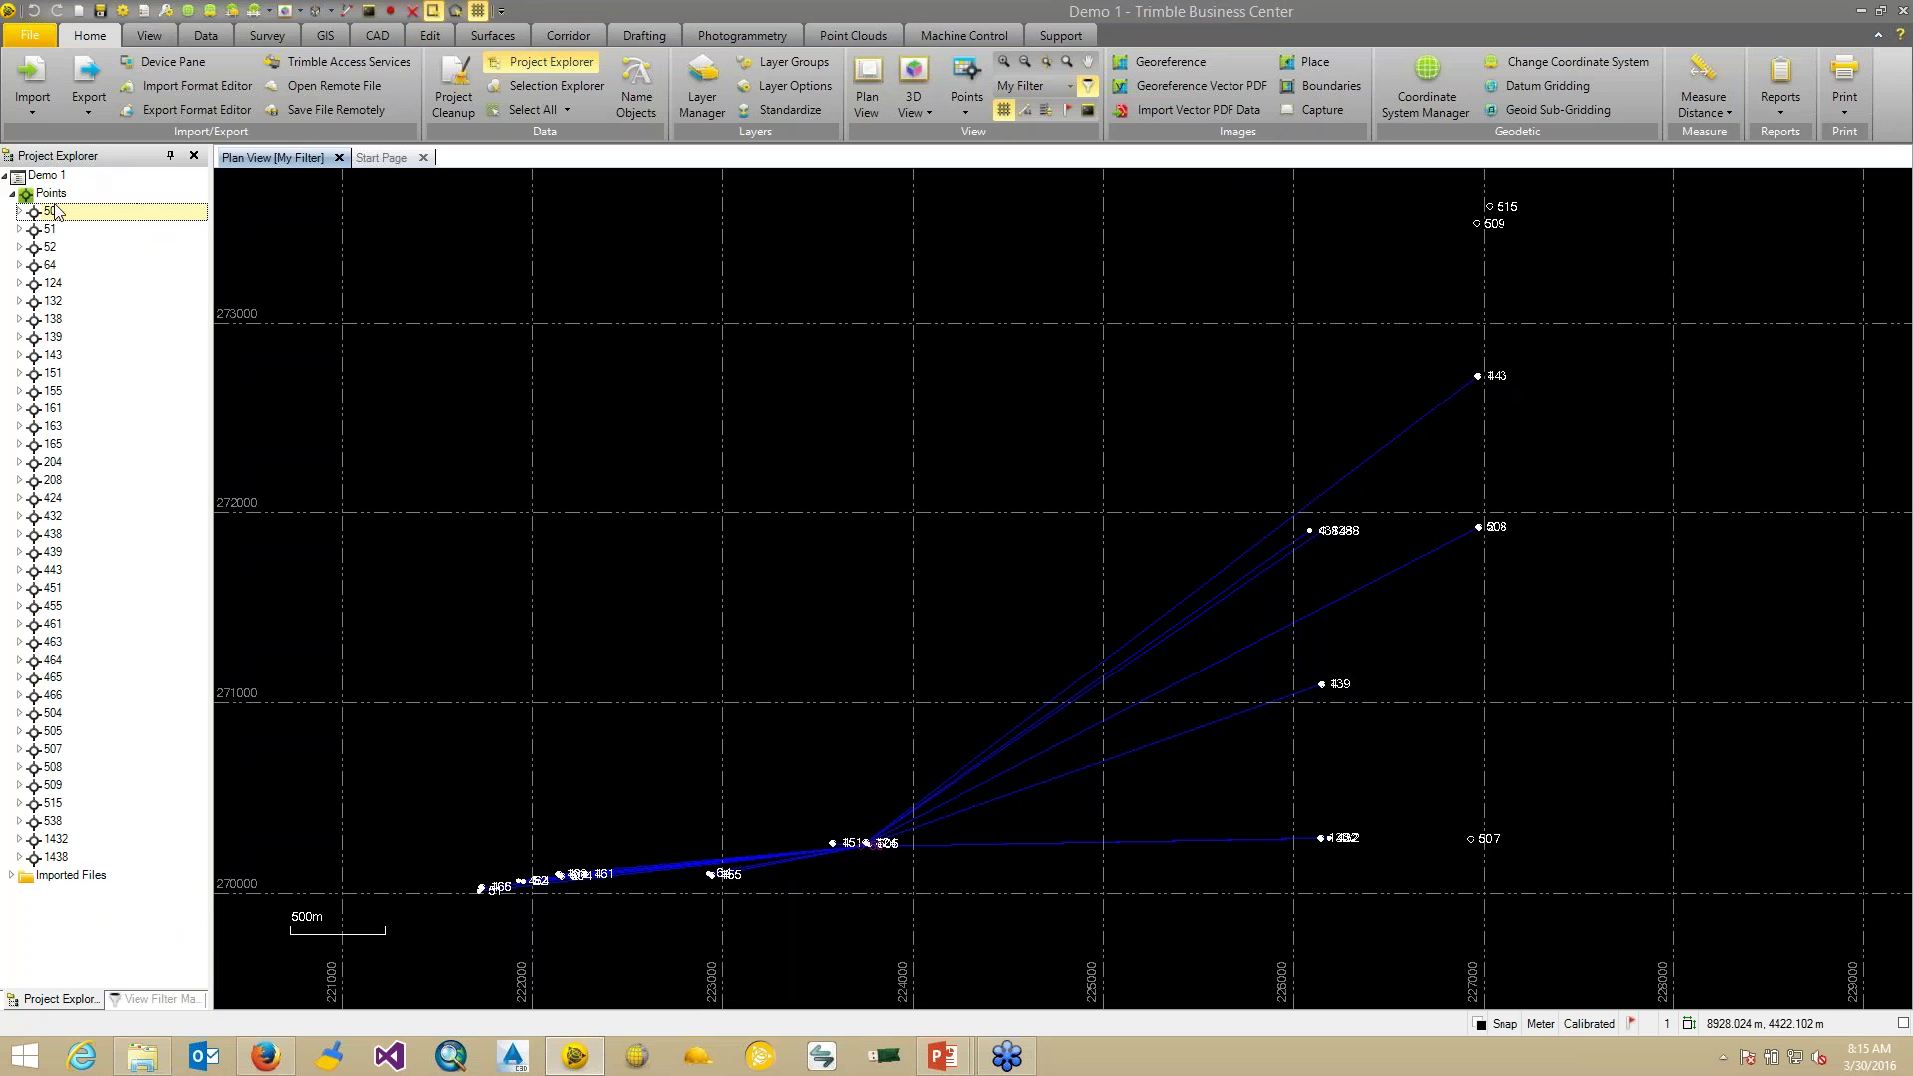
- Run a Point Derivation Report for point 50, review which data determine its coordinates, and close the report
left_click(19, 213)
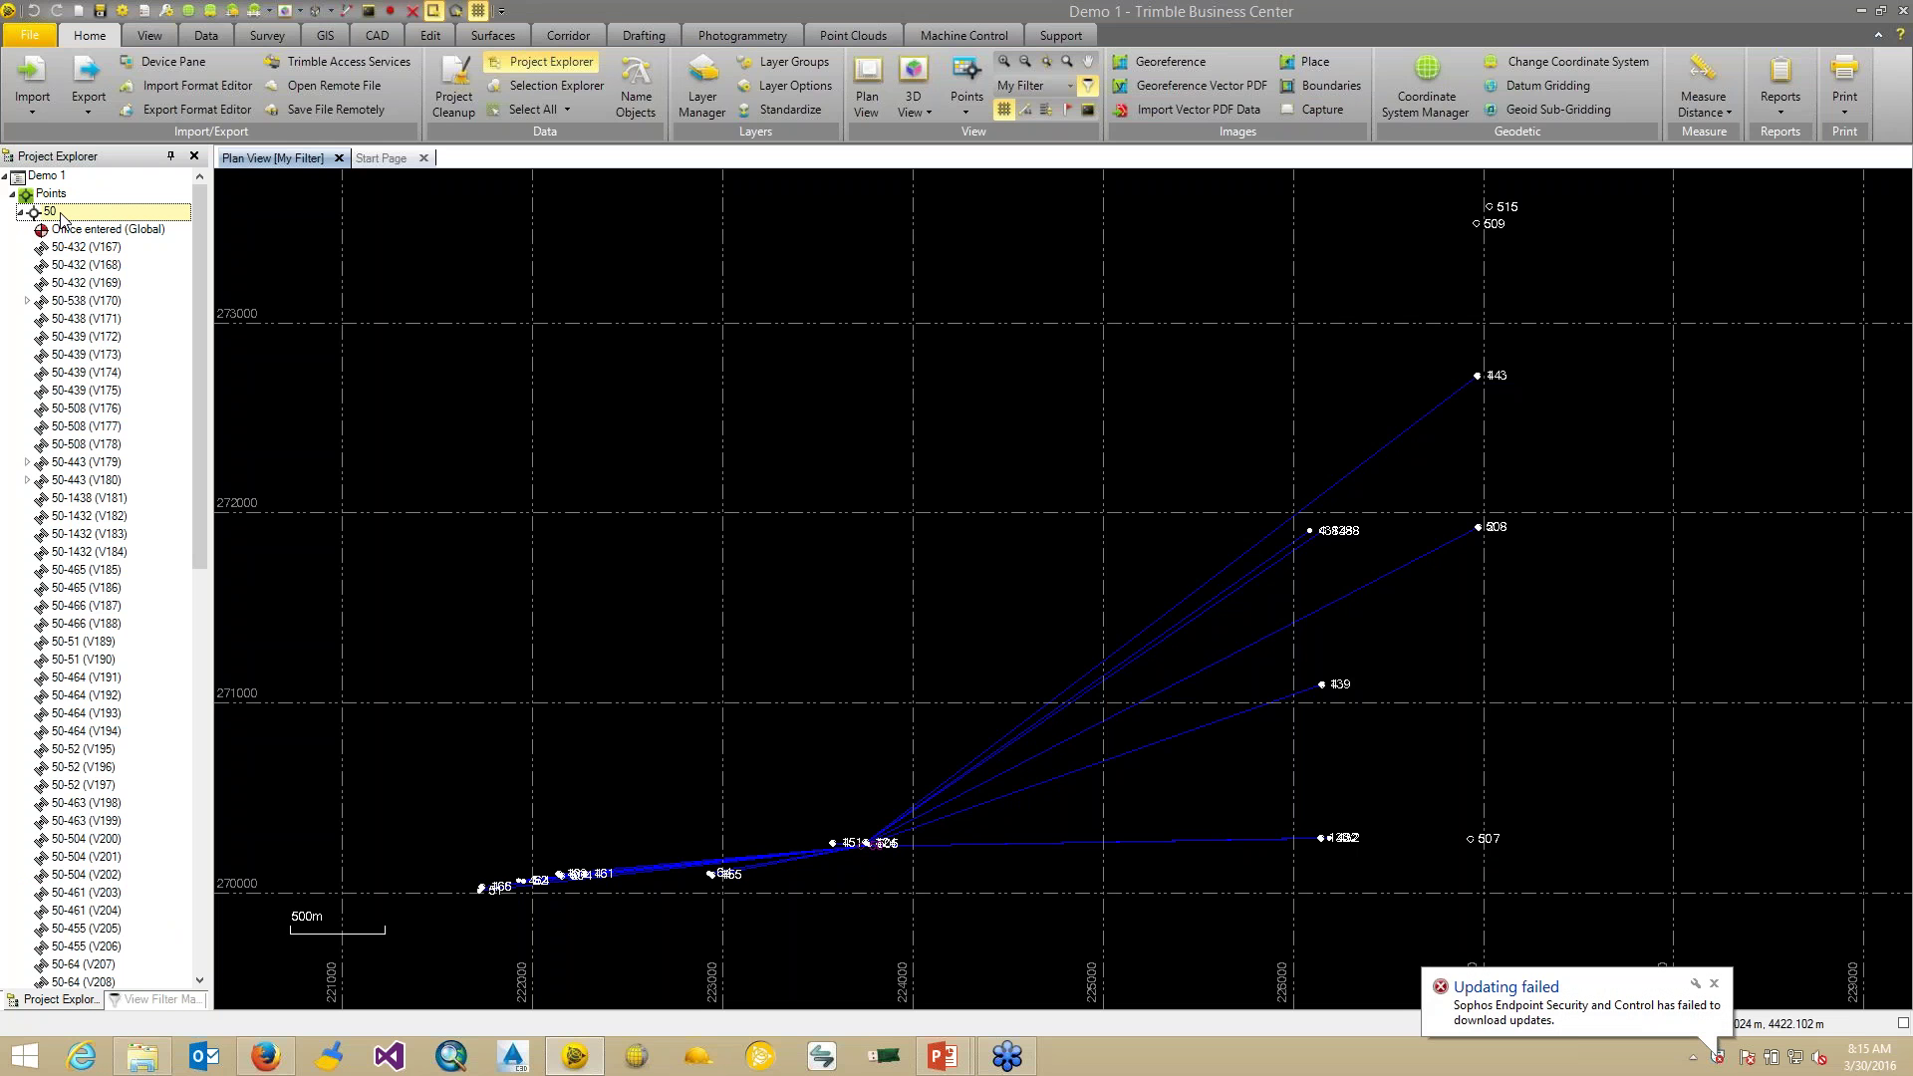
right_click(47, 215)
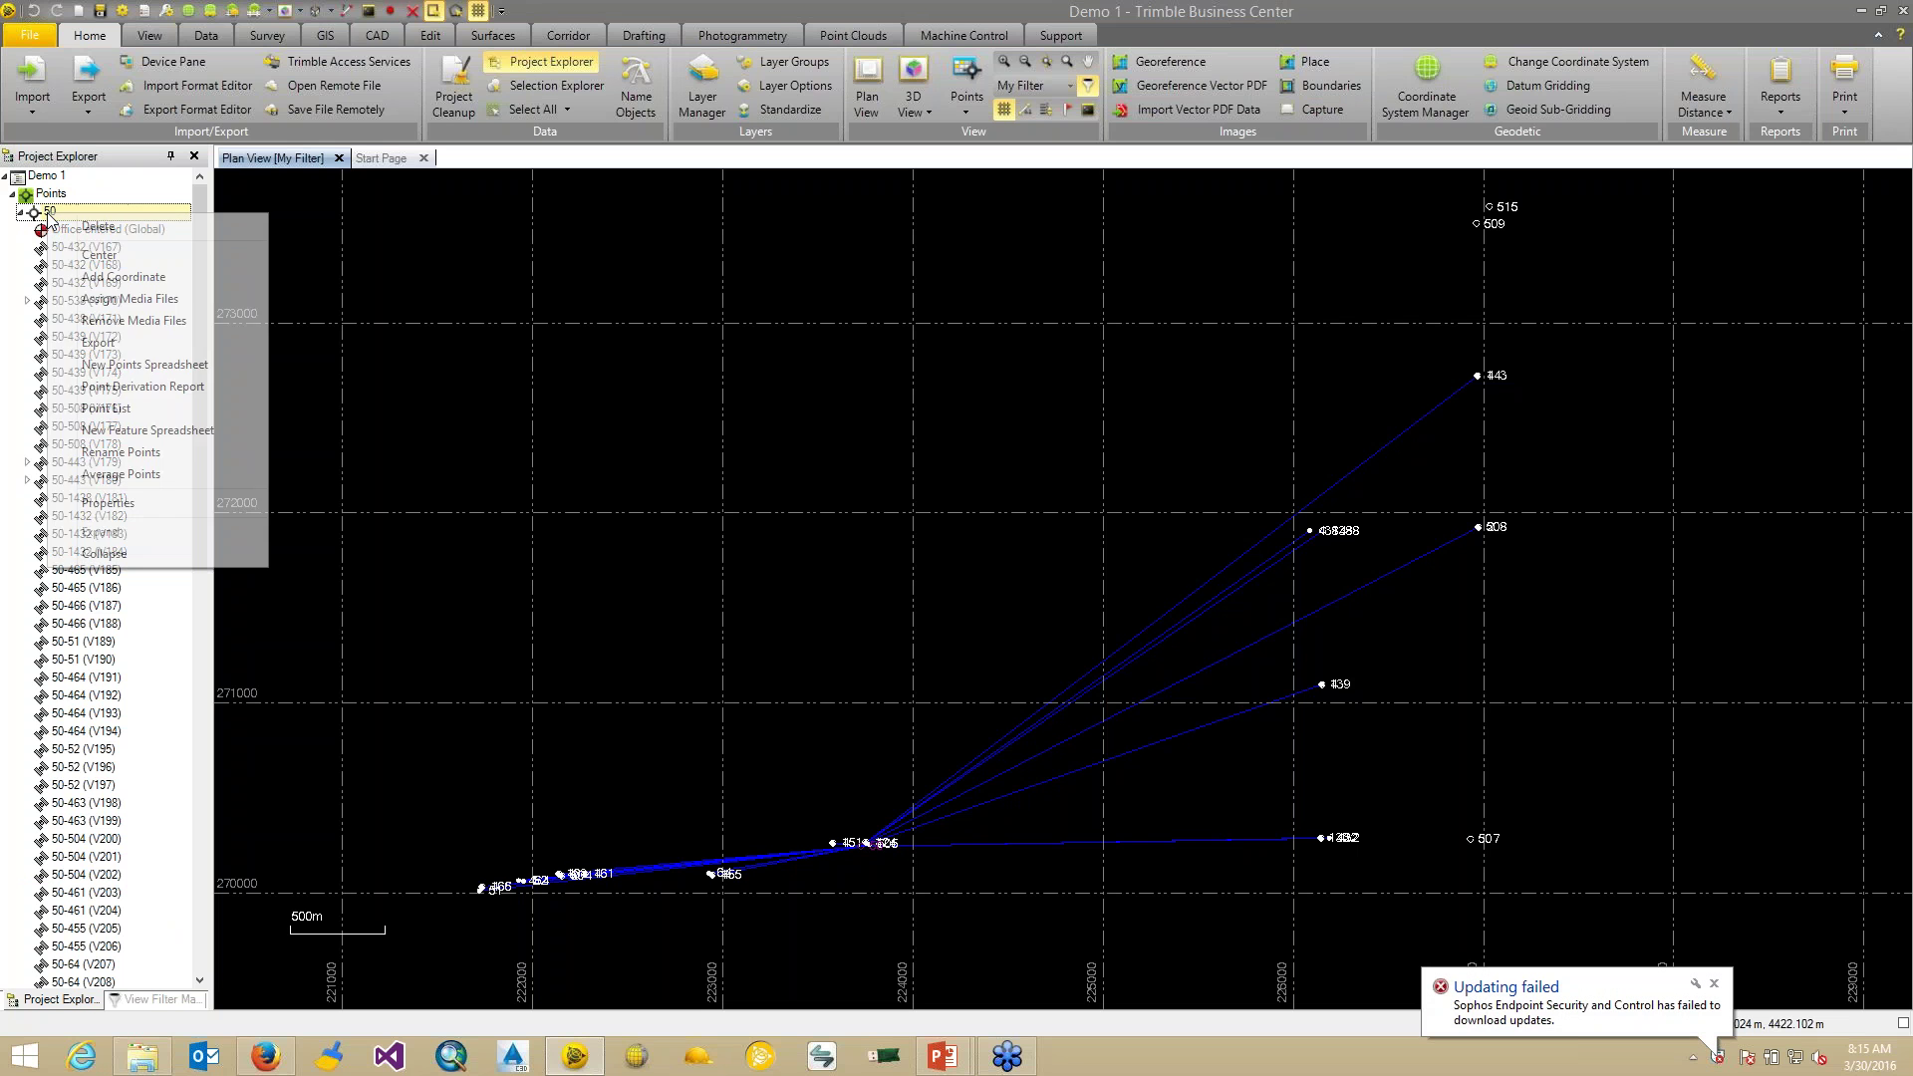
left_click(140, 390)
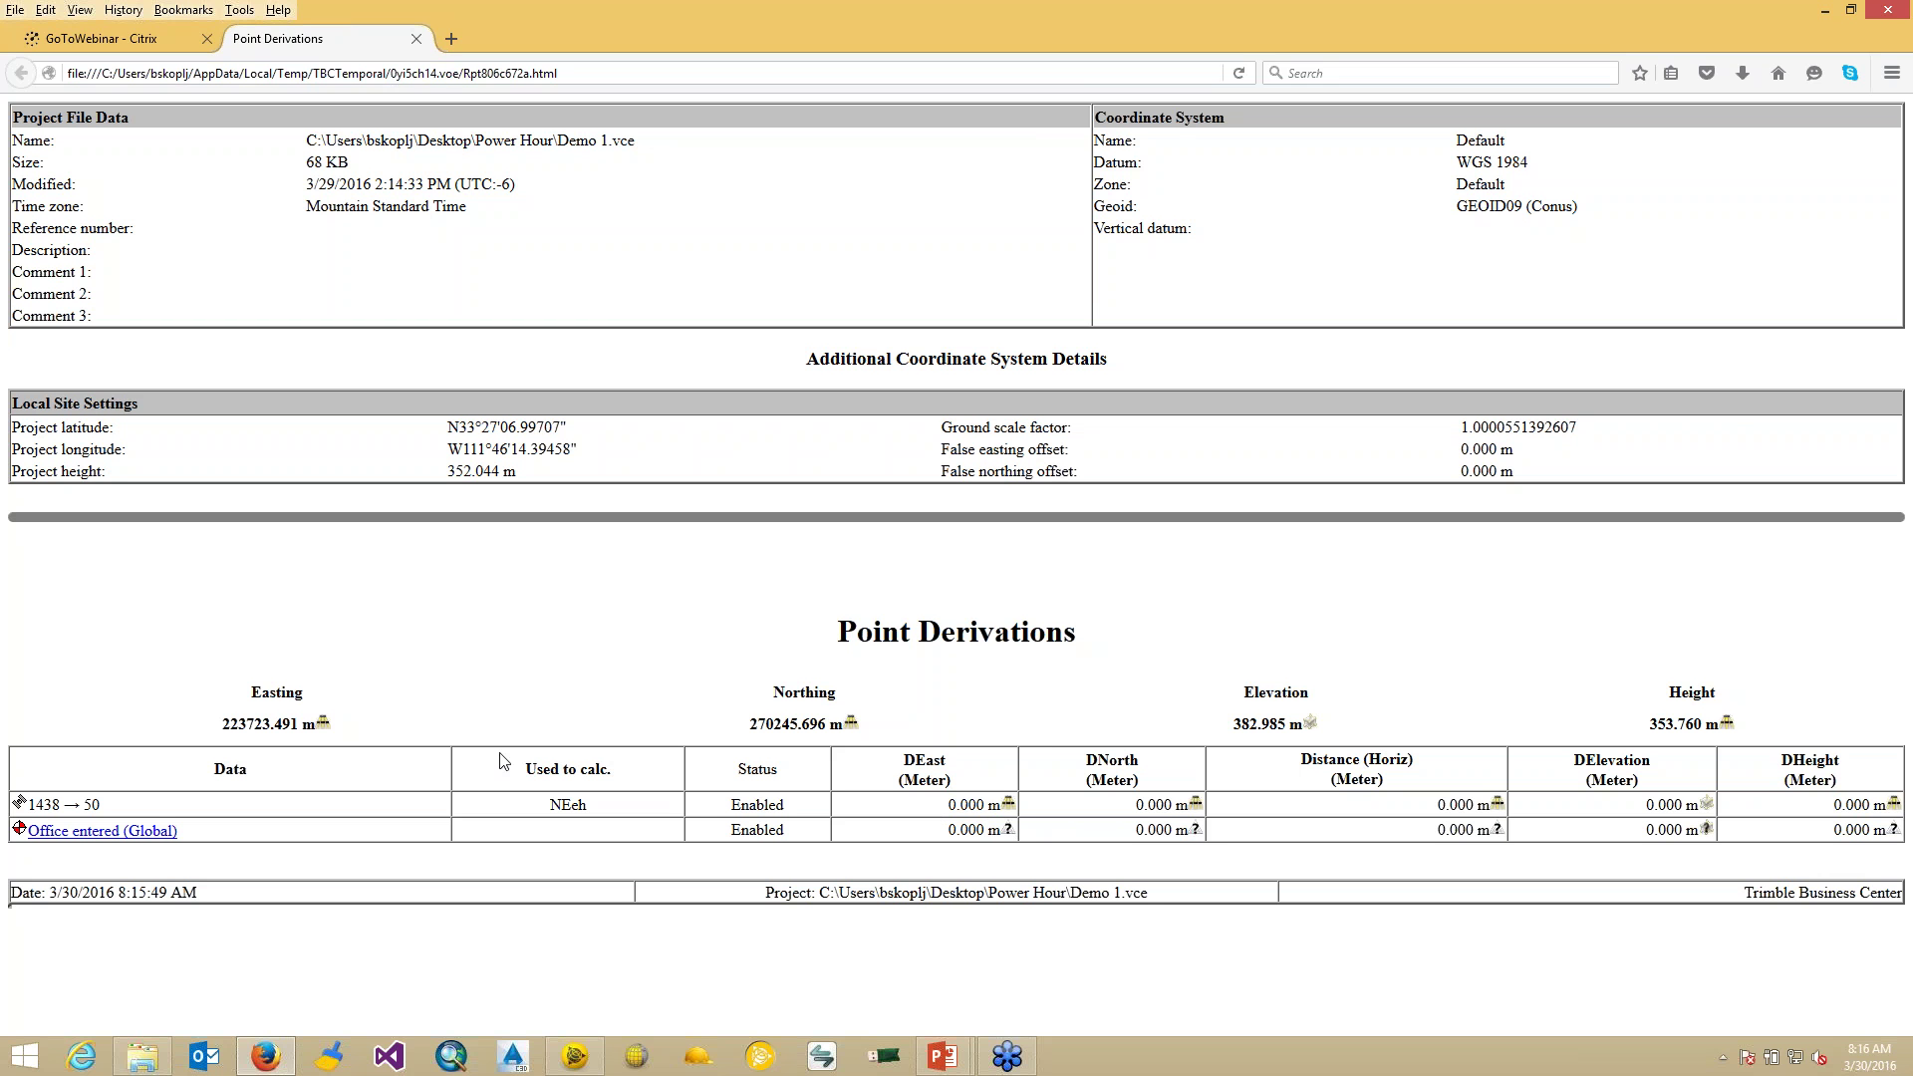
left_click(1889, 9)
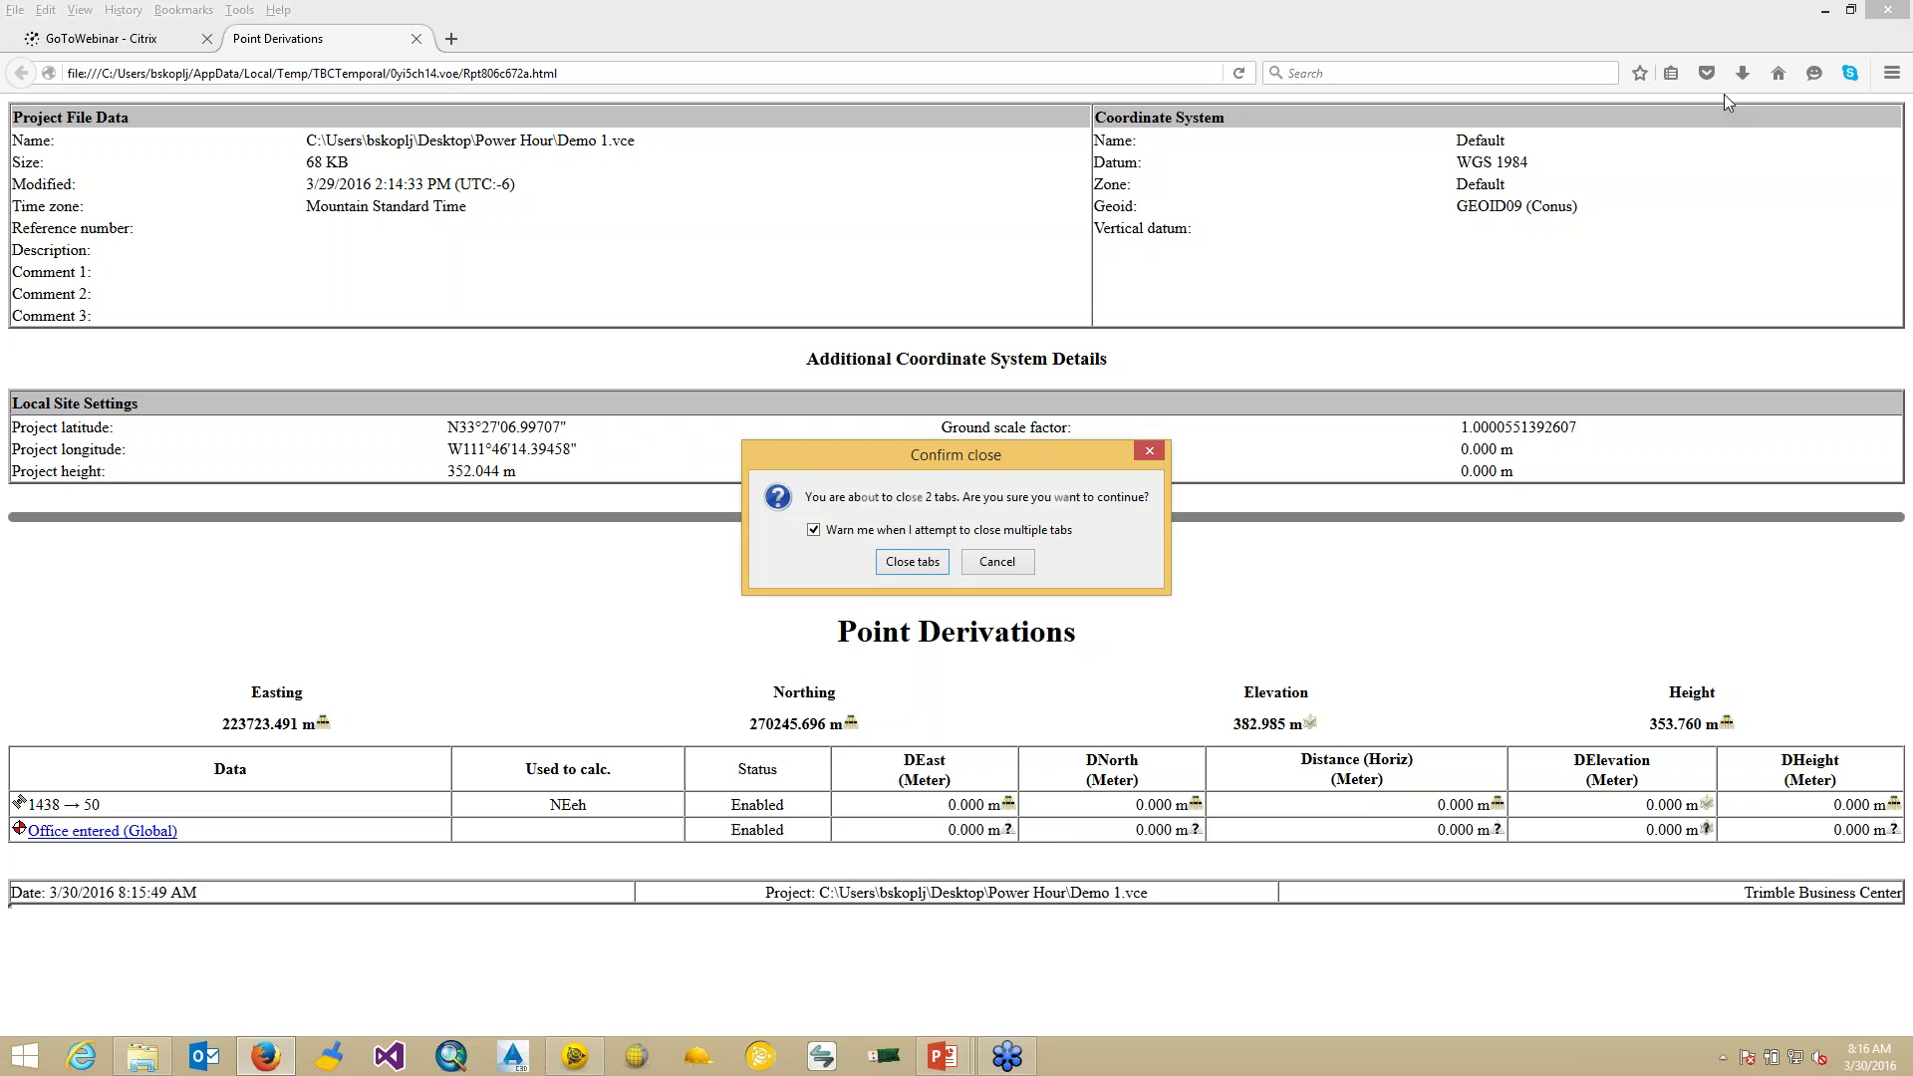
left_click(913, 561)
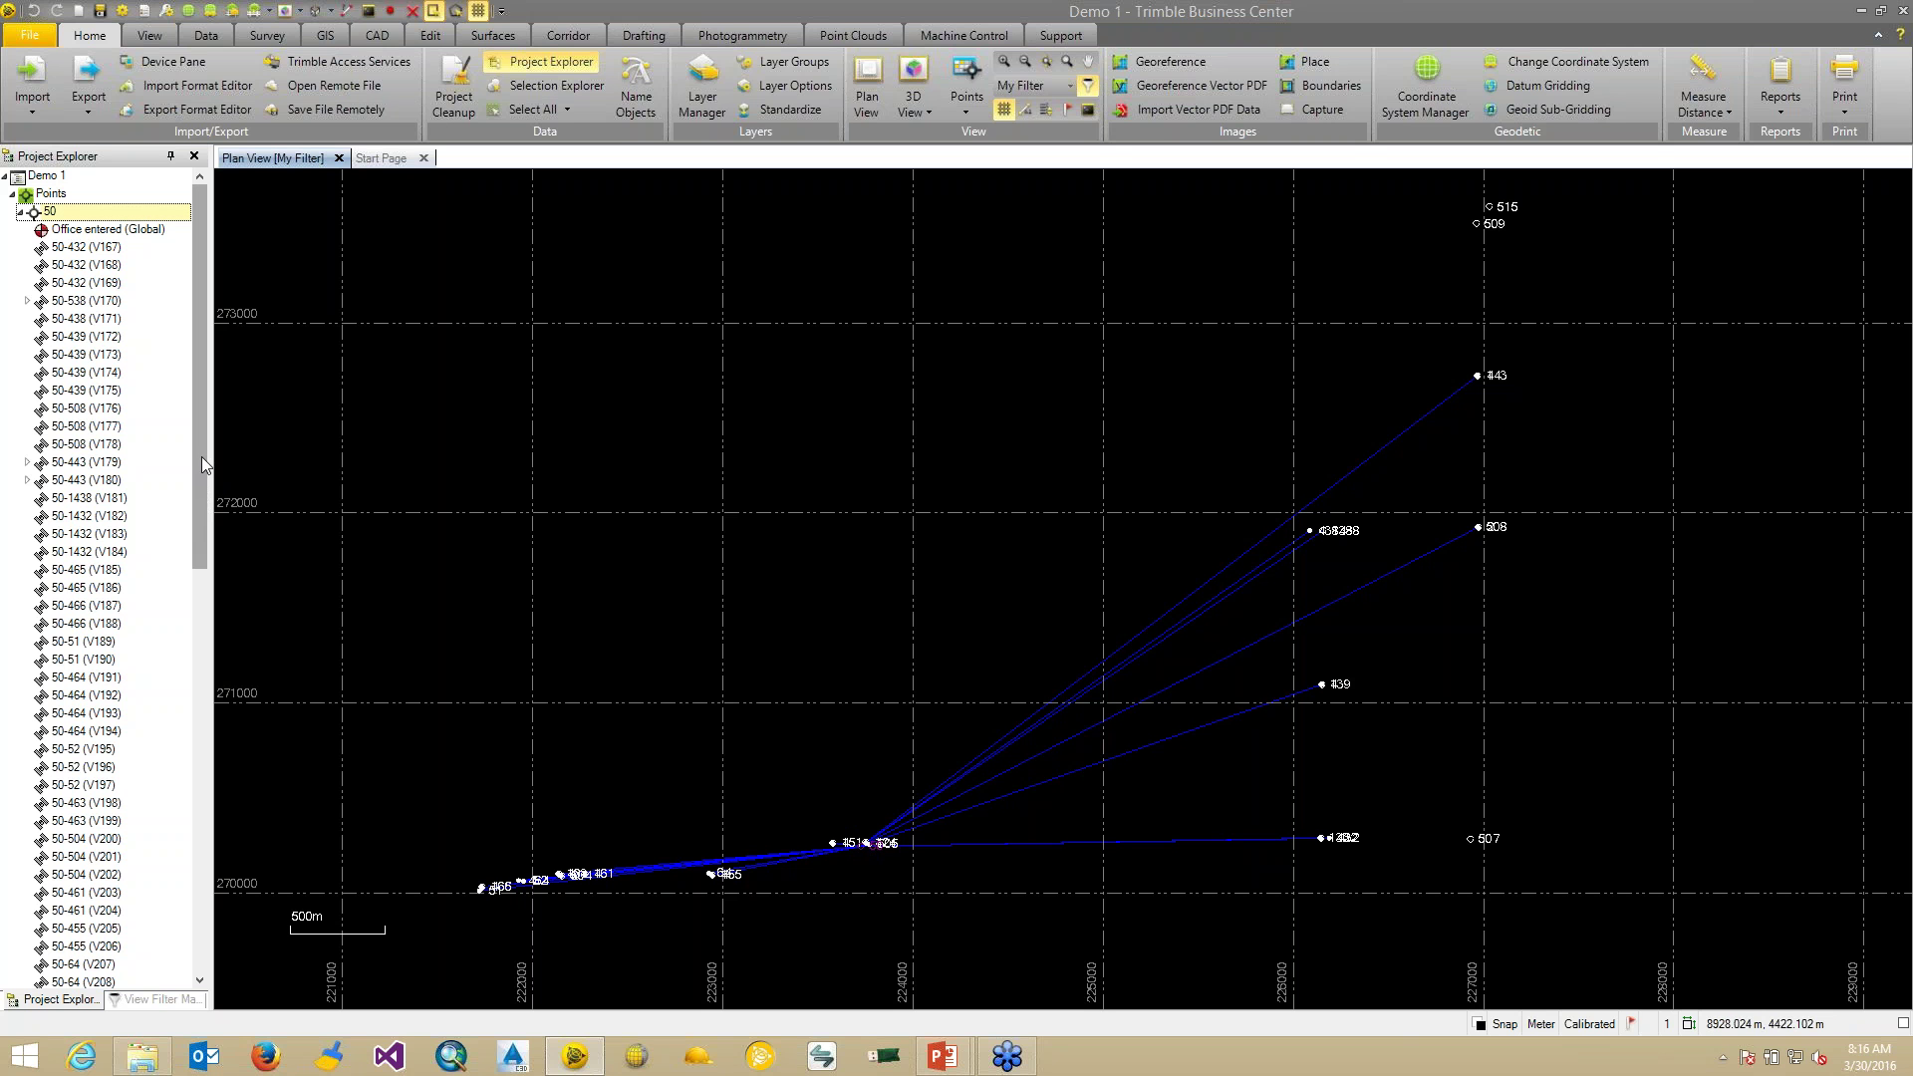
- Run a Point Derivation Report for point 1438, review the data behind its coordinates, and close the report
left_click_drag(202, 456, 110, 943)
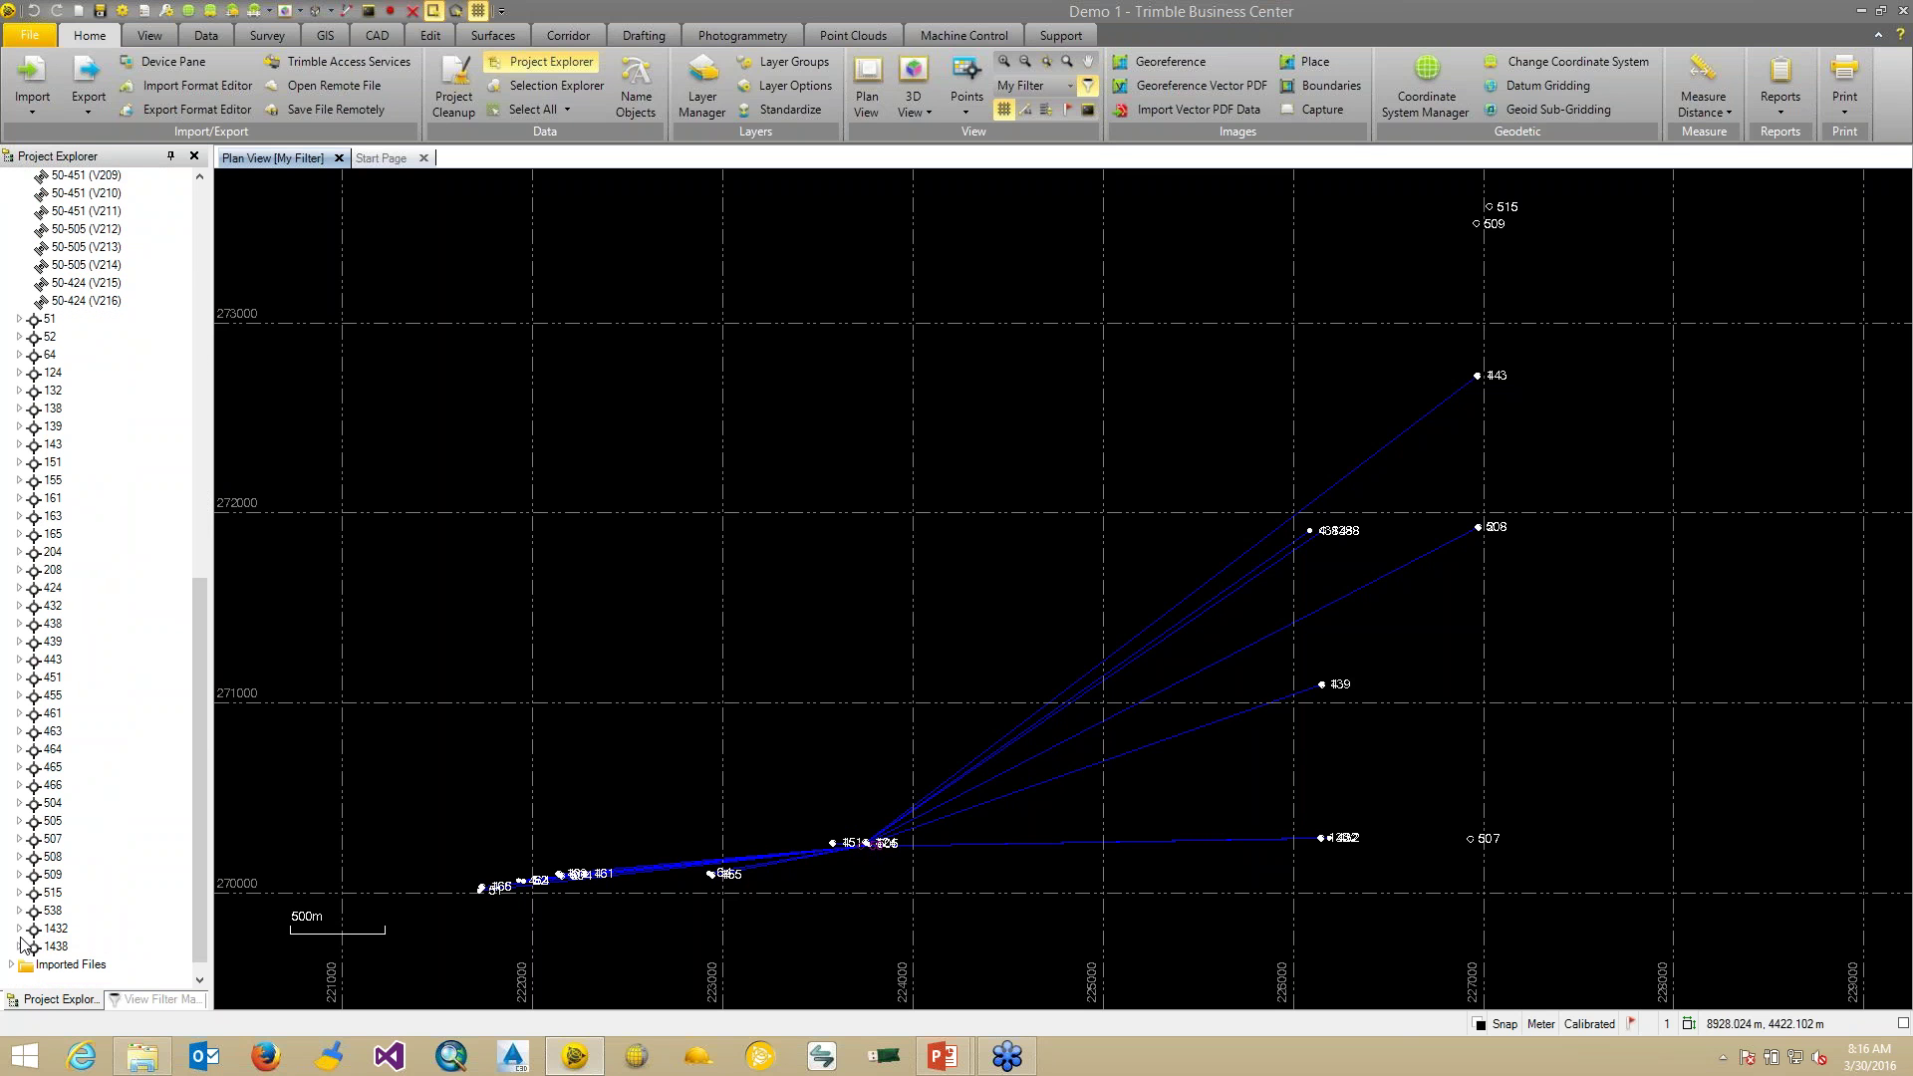
right_click(56, 952)
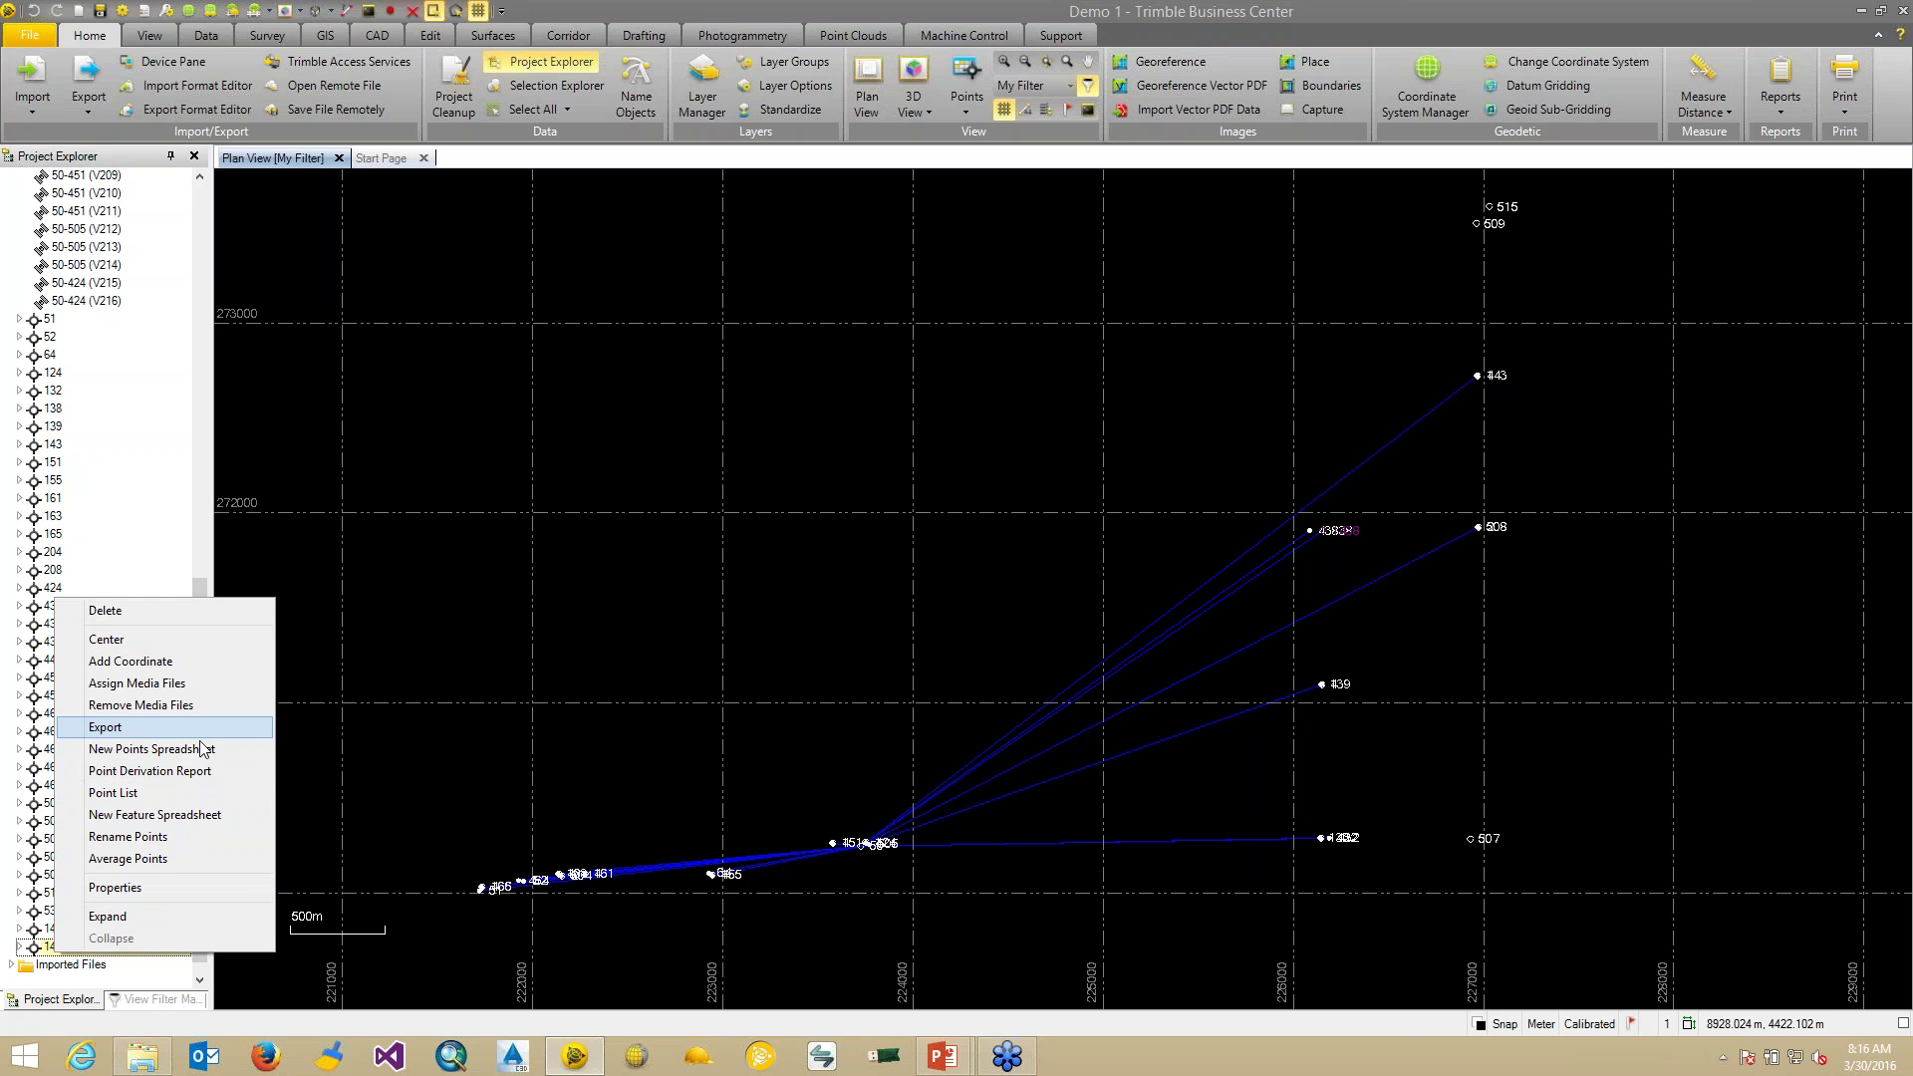
left_click(199, 770)
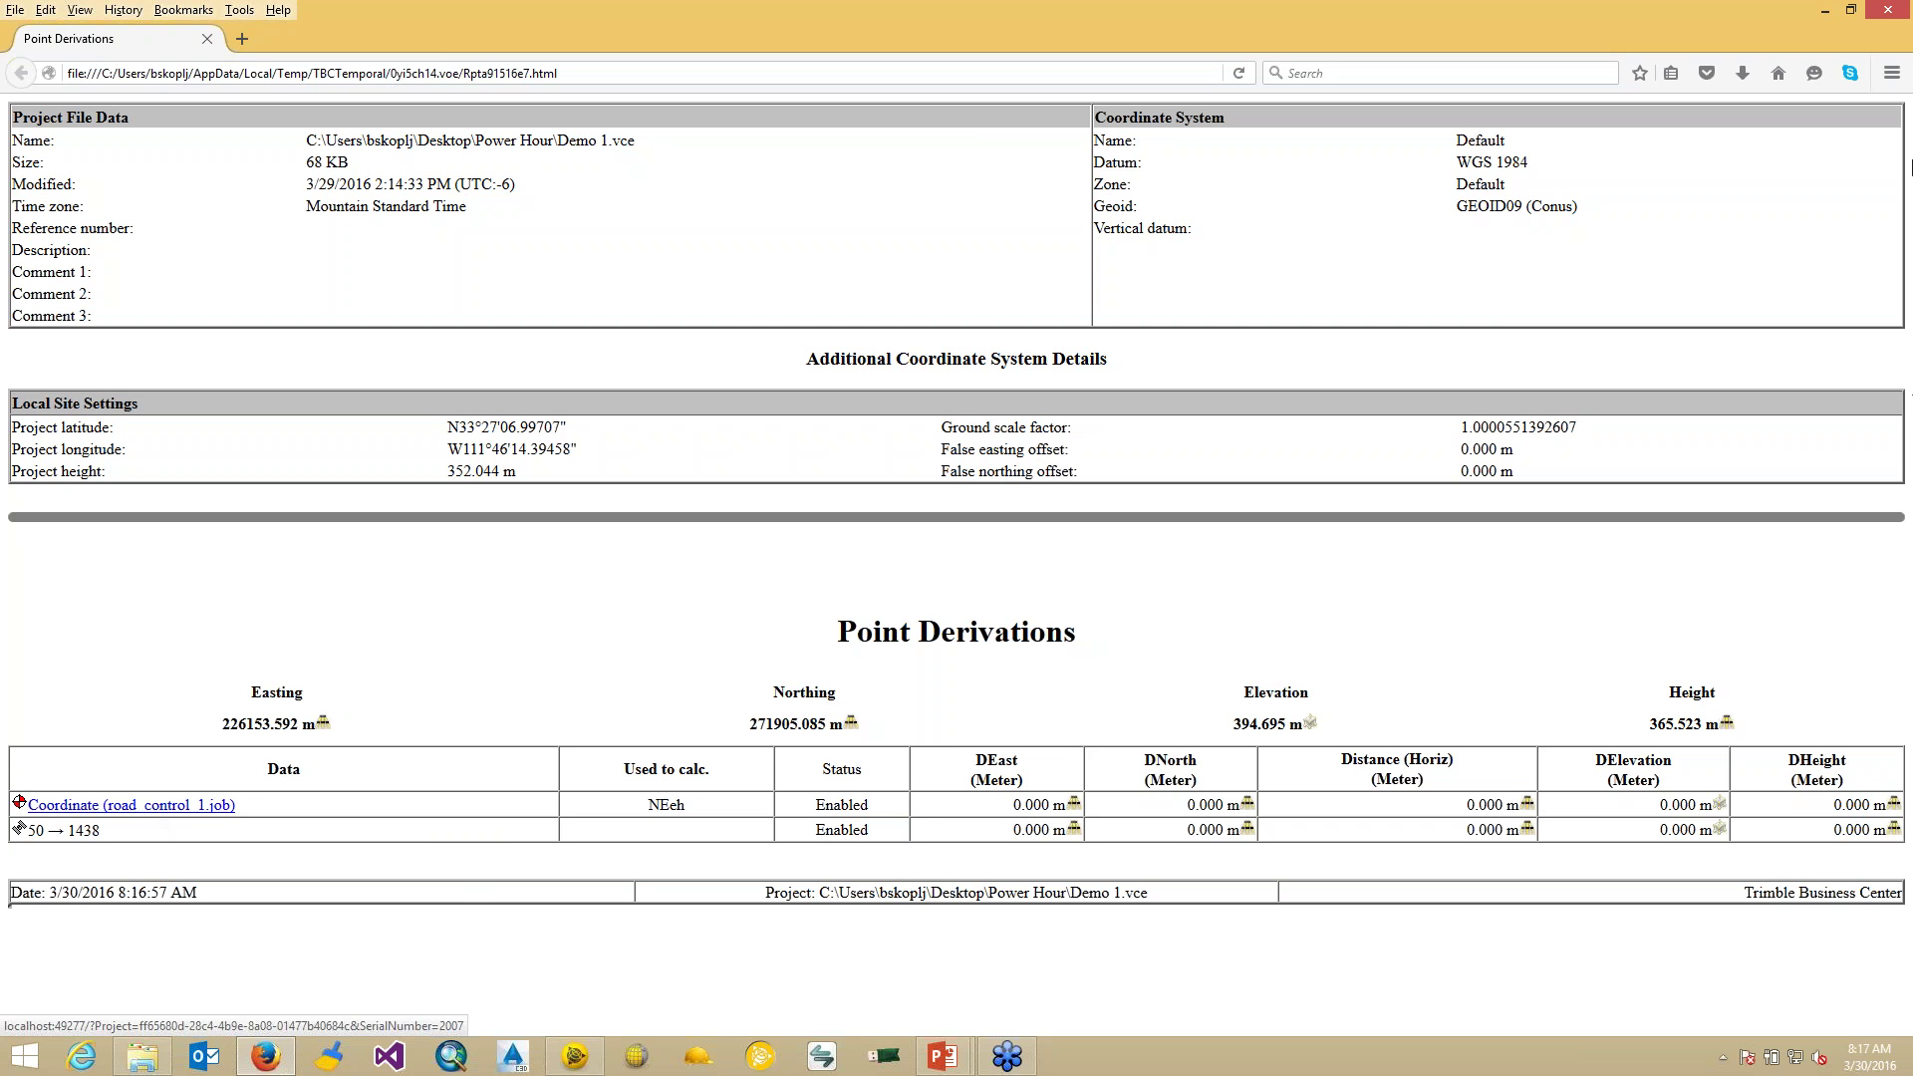
left_click(1890, 14)
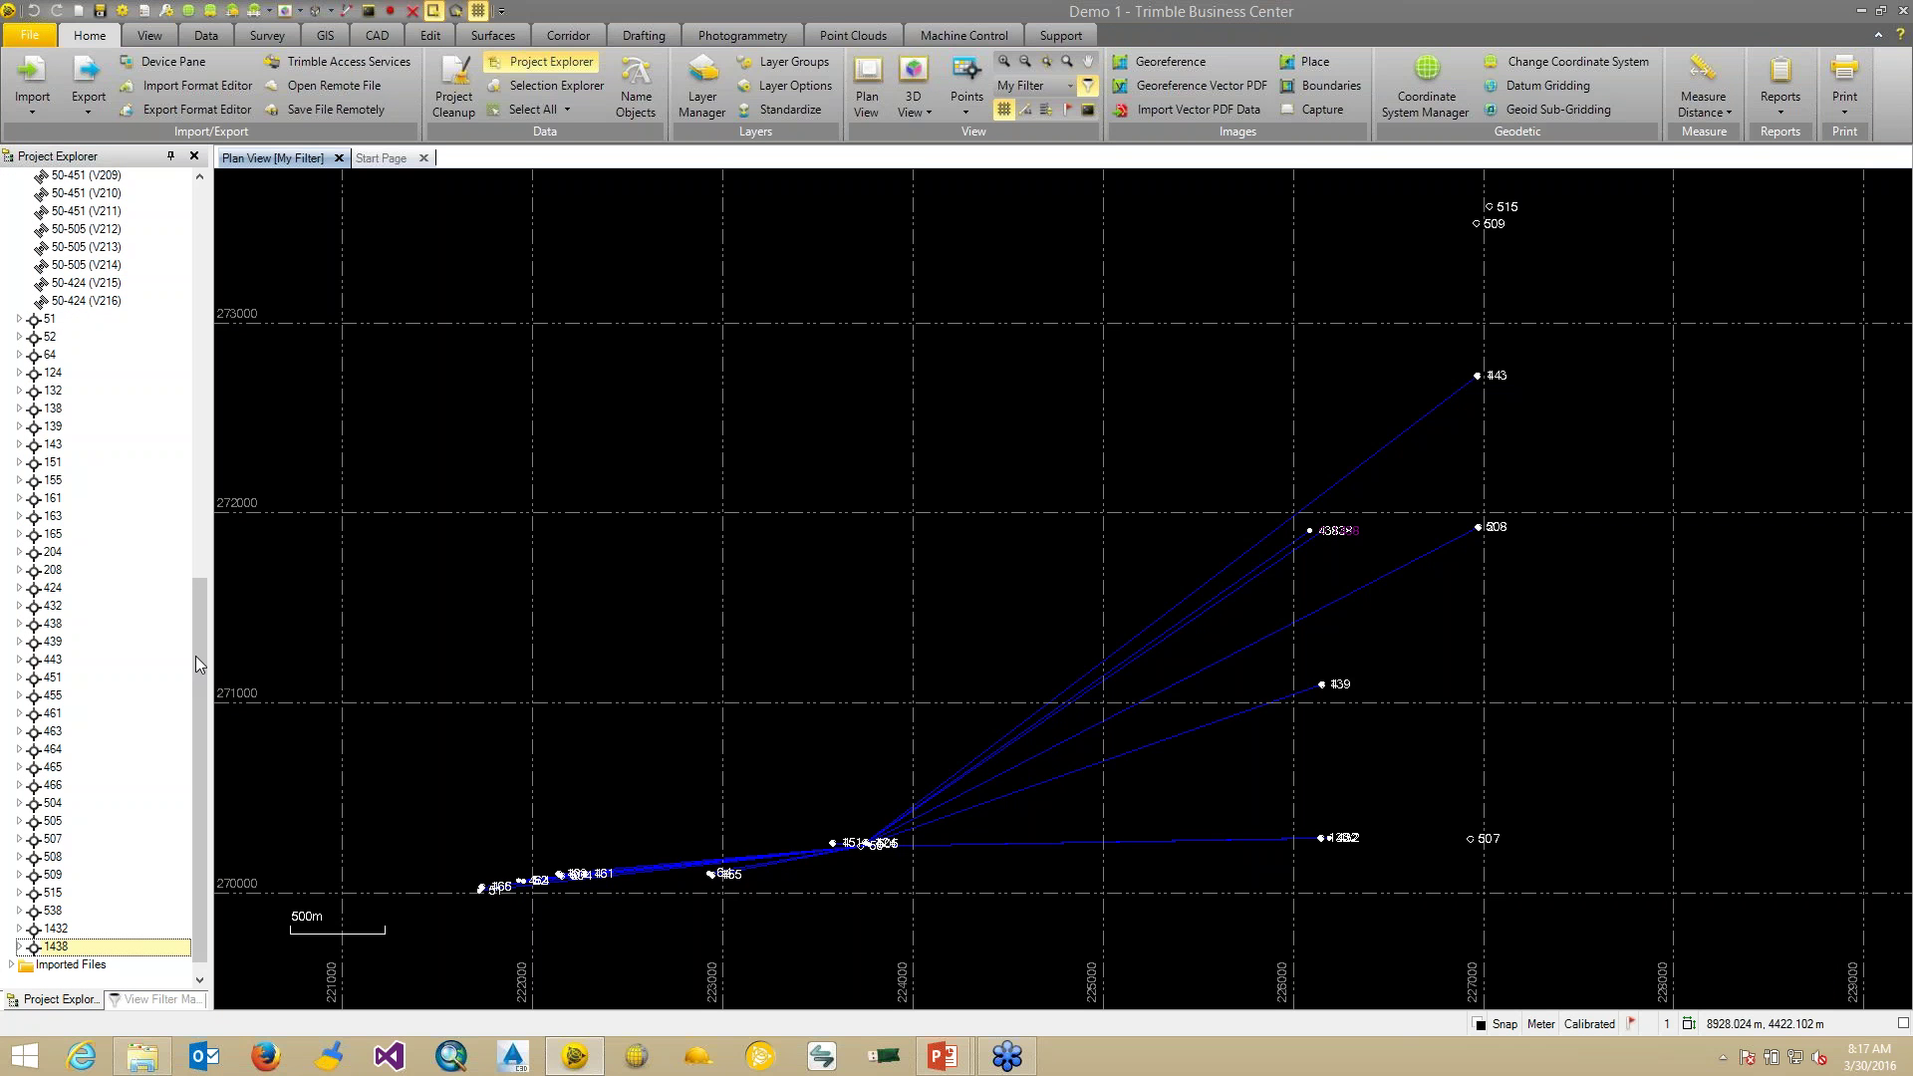
- Raise the latitude, longitude and height quality of point 50's office-entered global coordinate to match the quality of the 1438-to-50 vector
left_click_drag(200, 653, 115, 224)
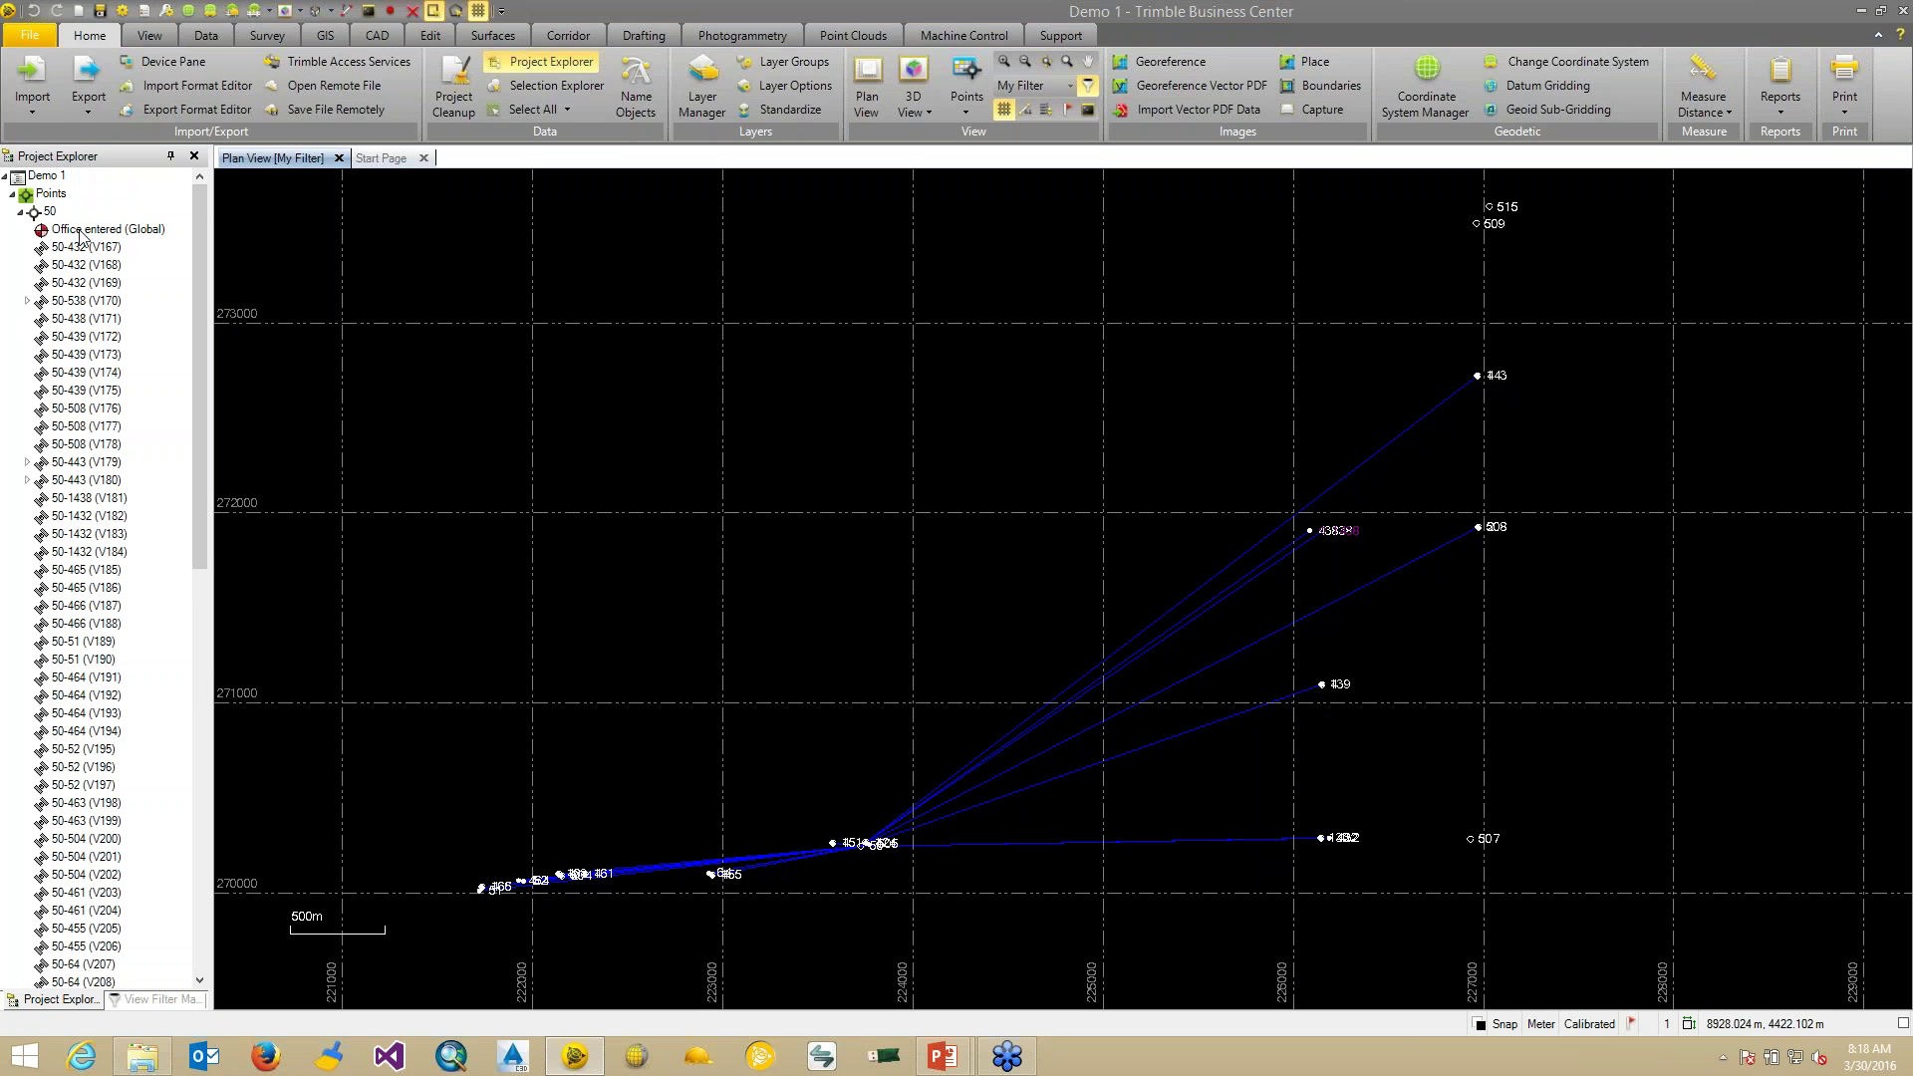
left_click(83, 231)
double_click(83, 231)
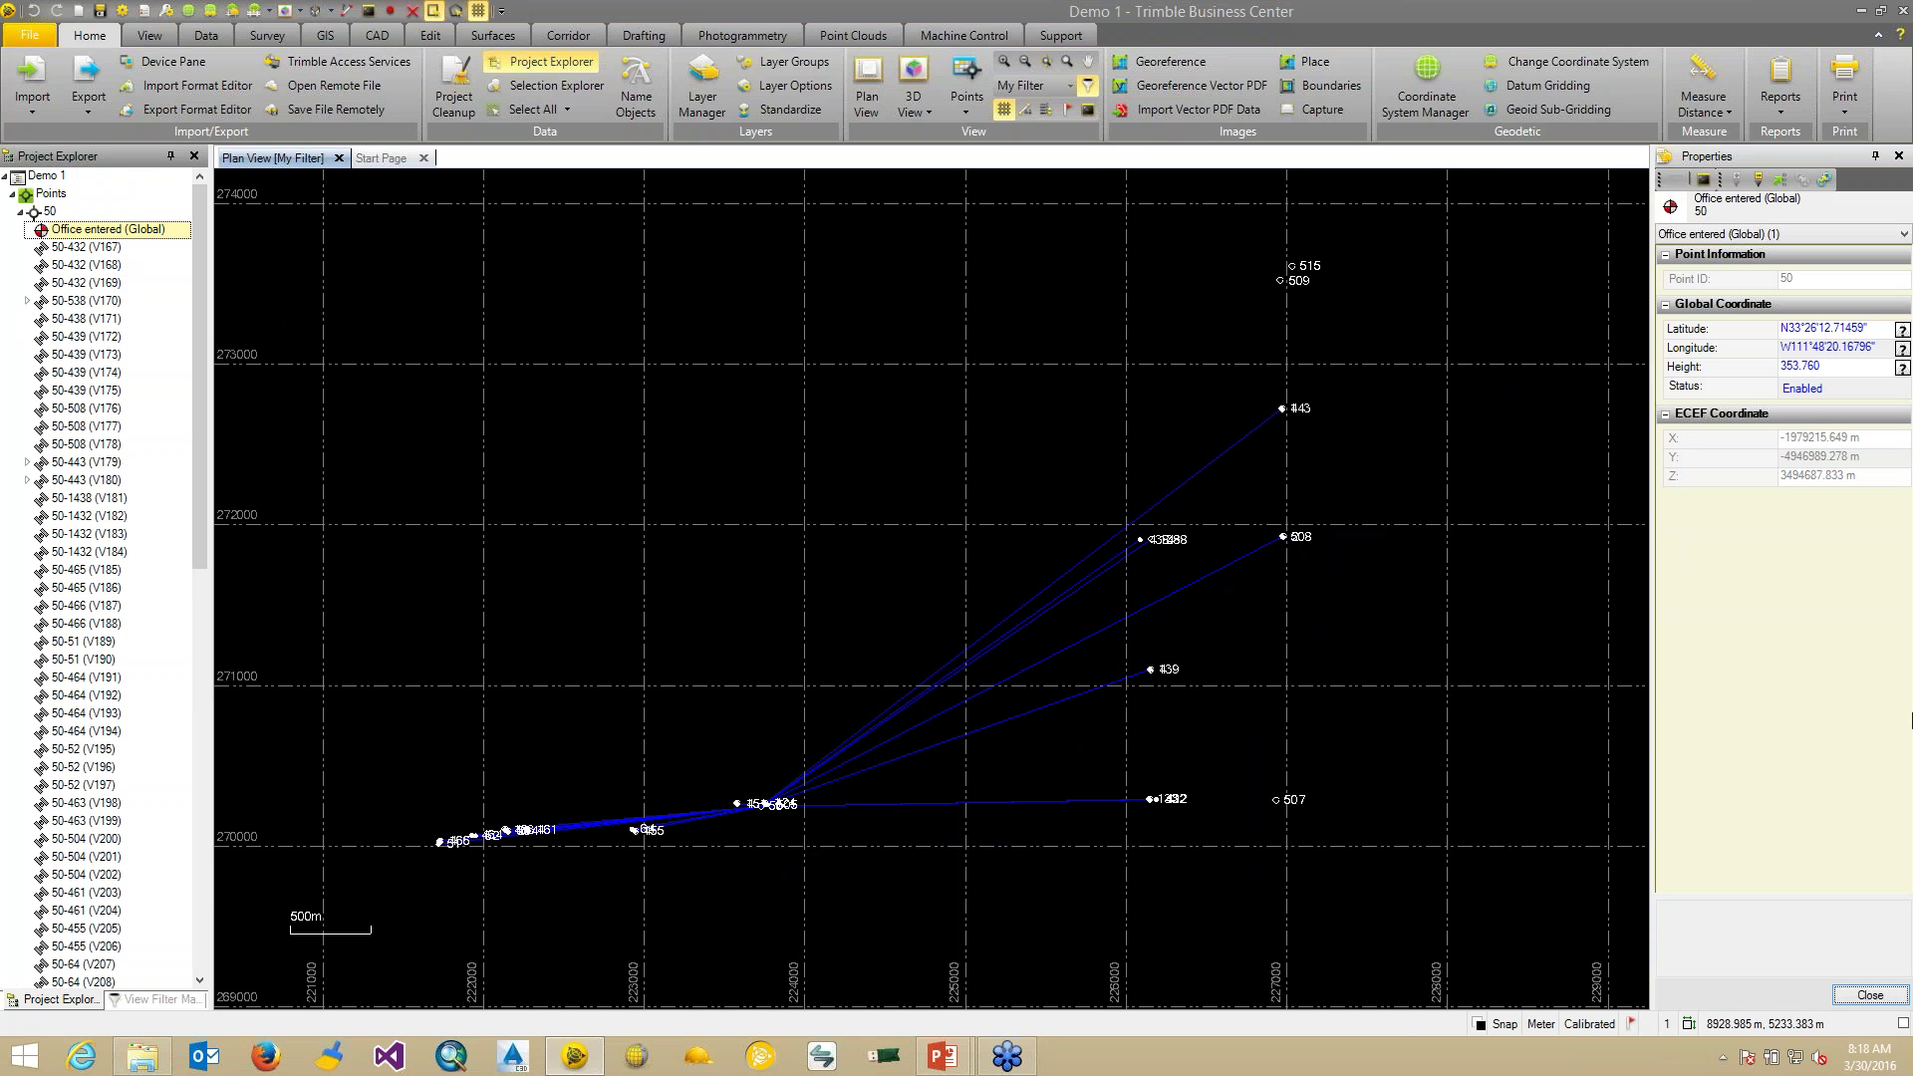
left_click(1903, 331)
left_click(1900, 377)
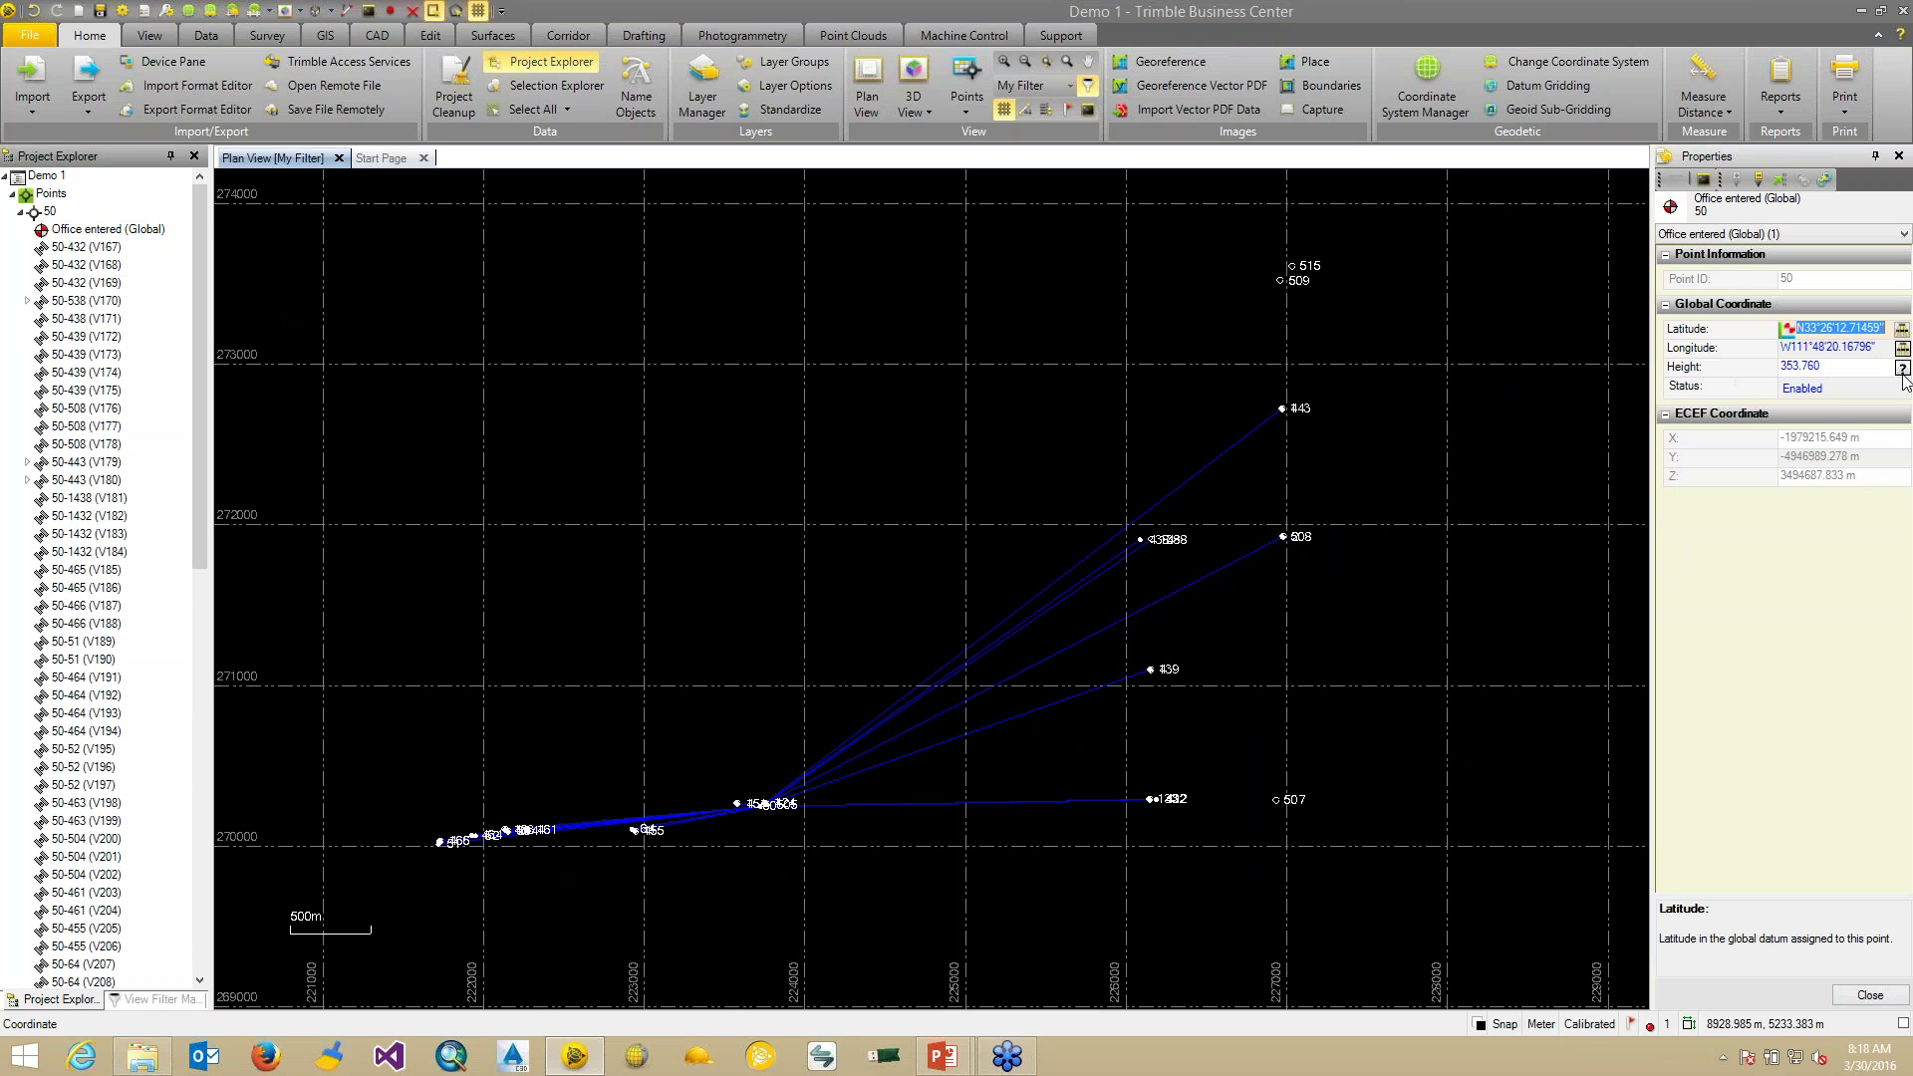
left_click(1903, 368)
left_click(1842, 414)
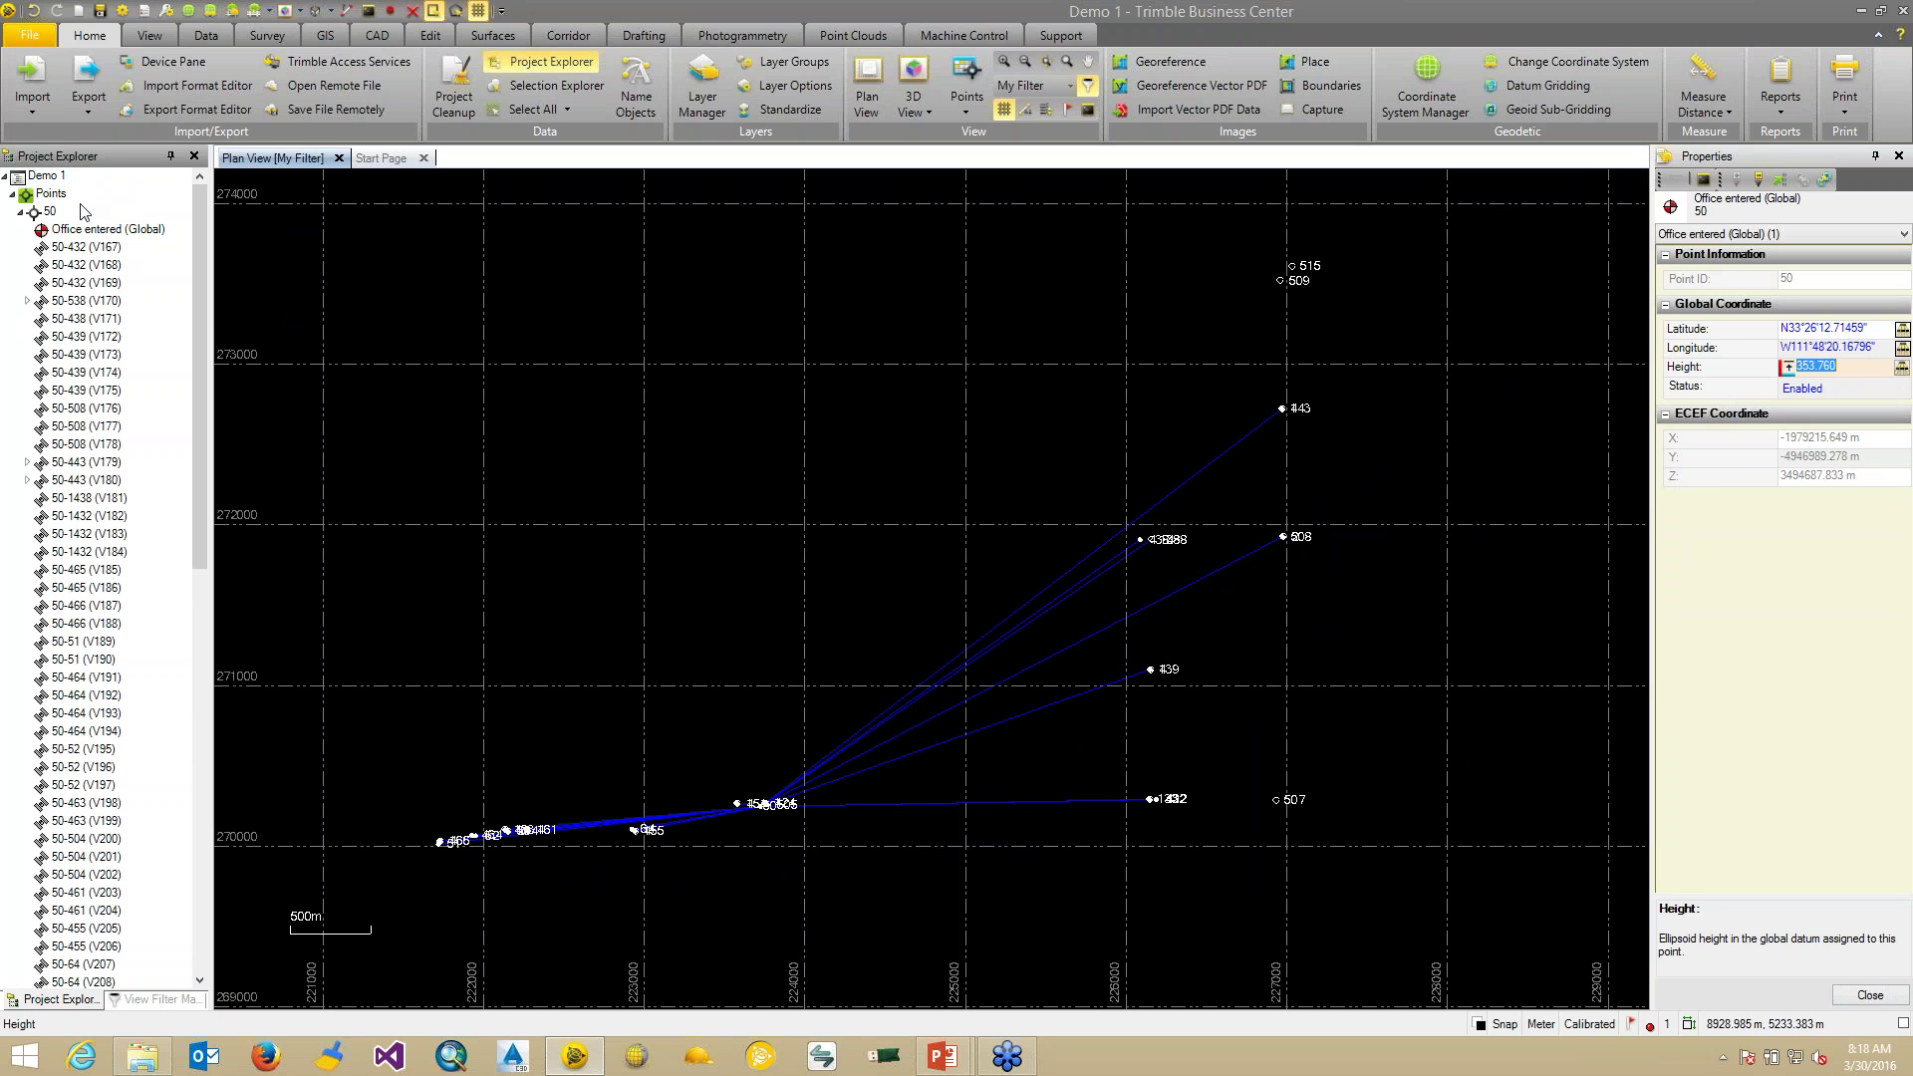
- Rerun the Point Derivation Report for point 50 to check the effect of the quality change, and close it
right_click(50, 212)
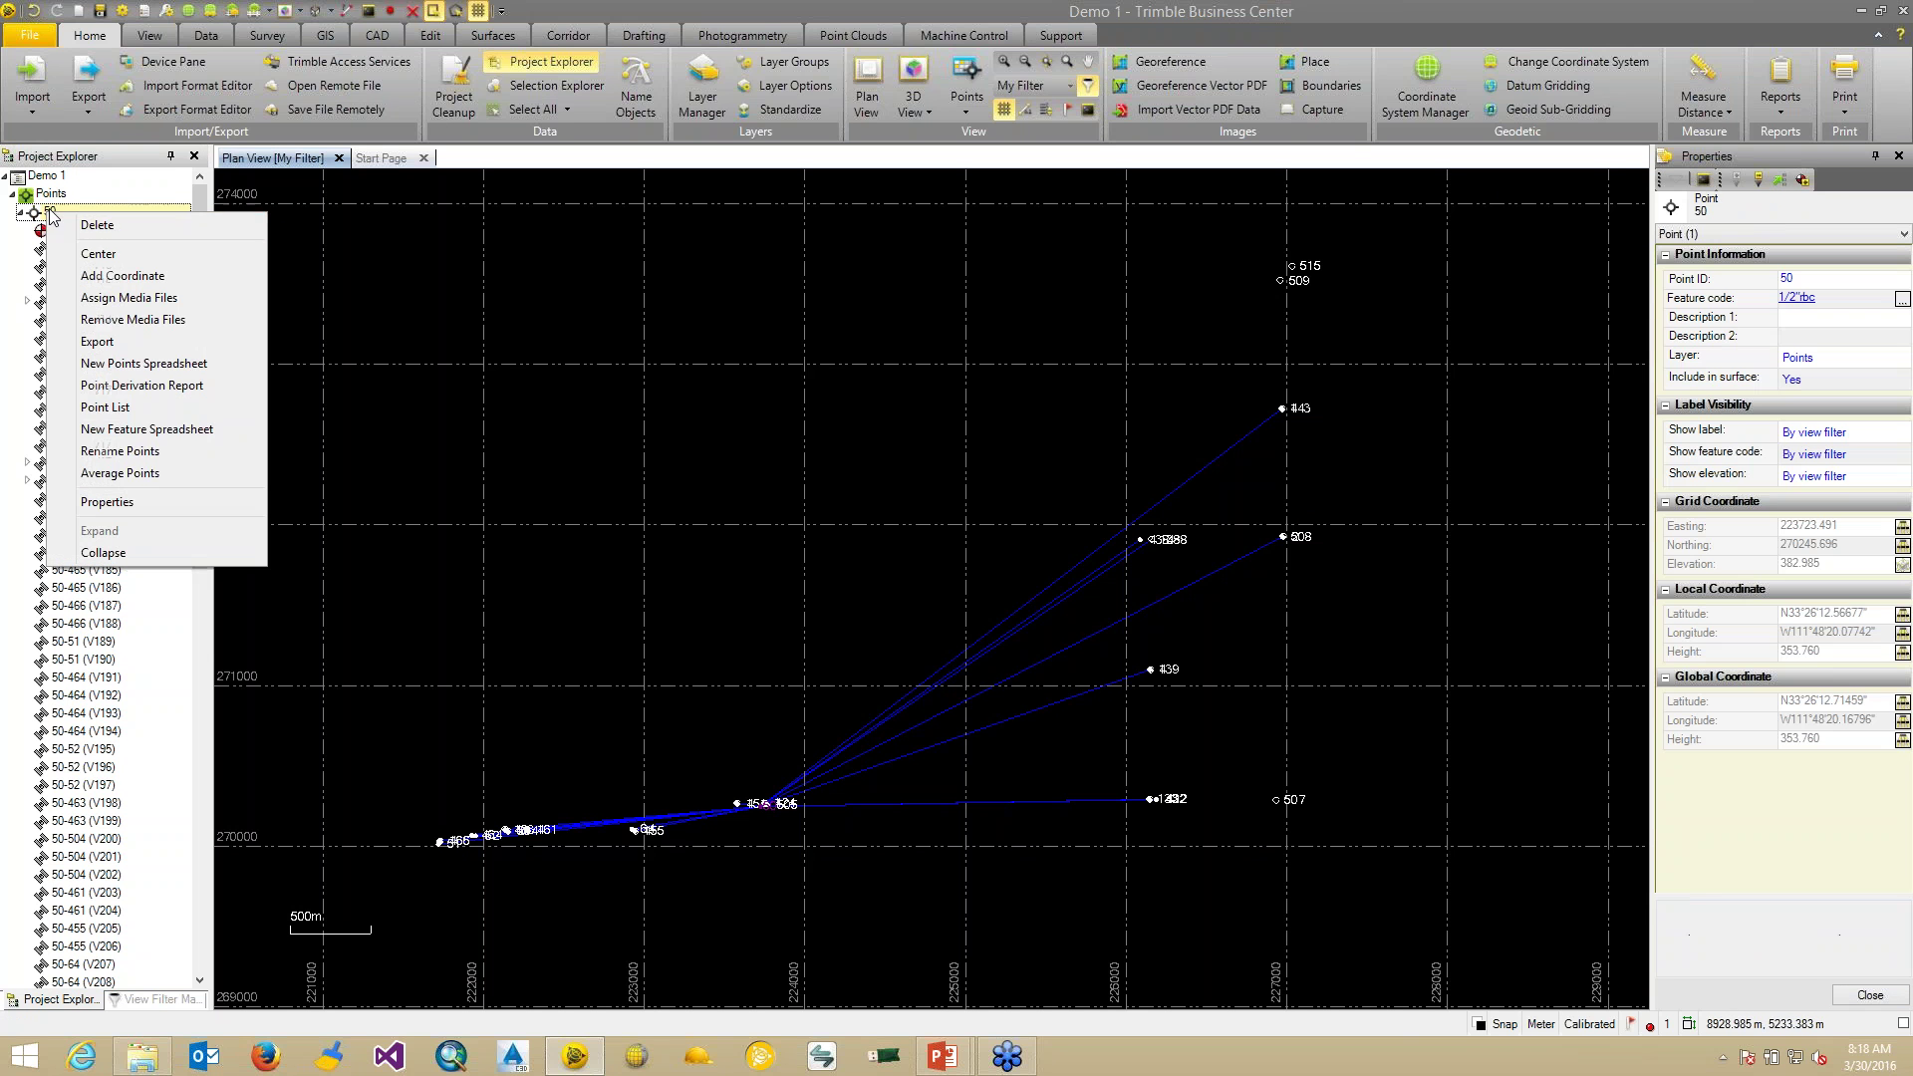
left_click(165, 386)
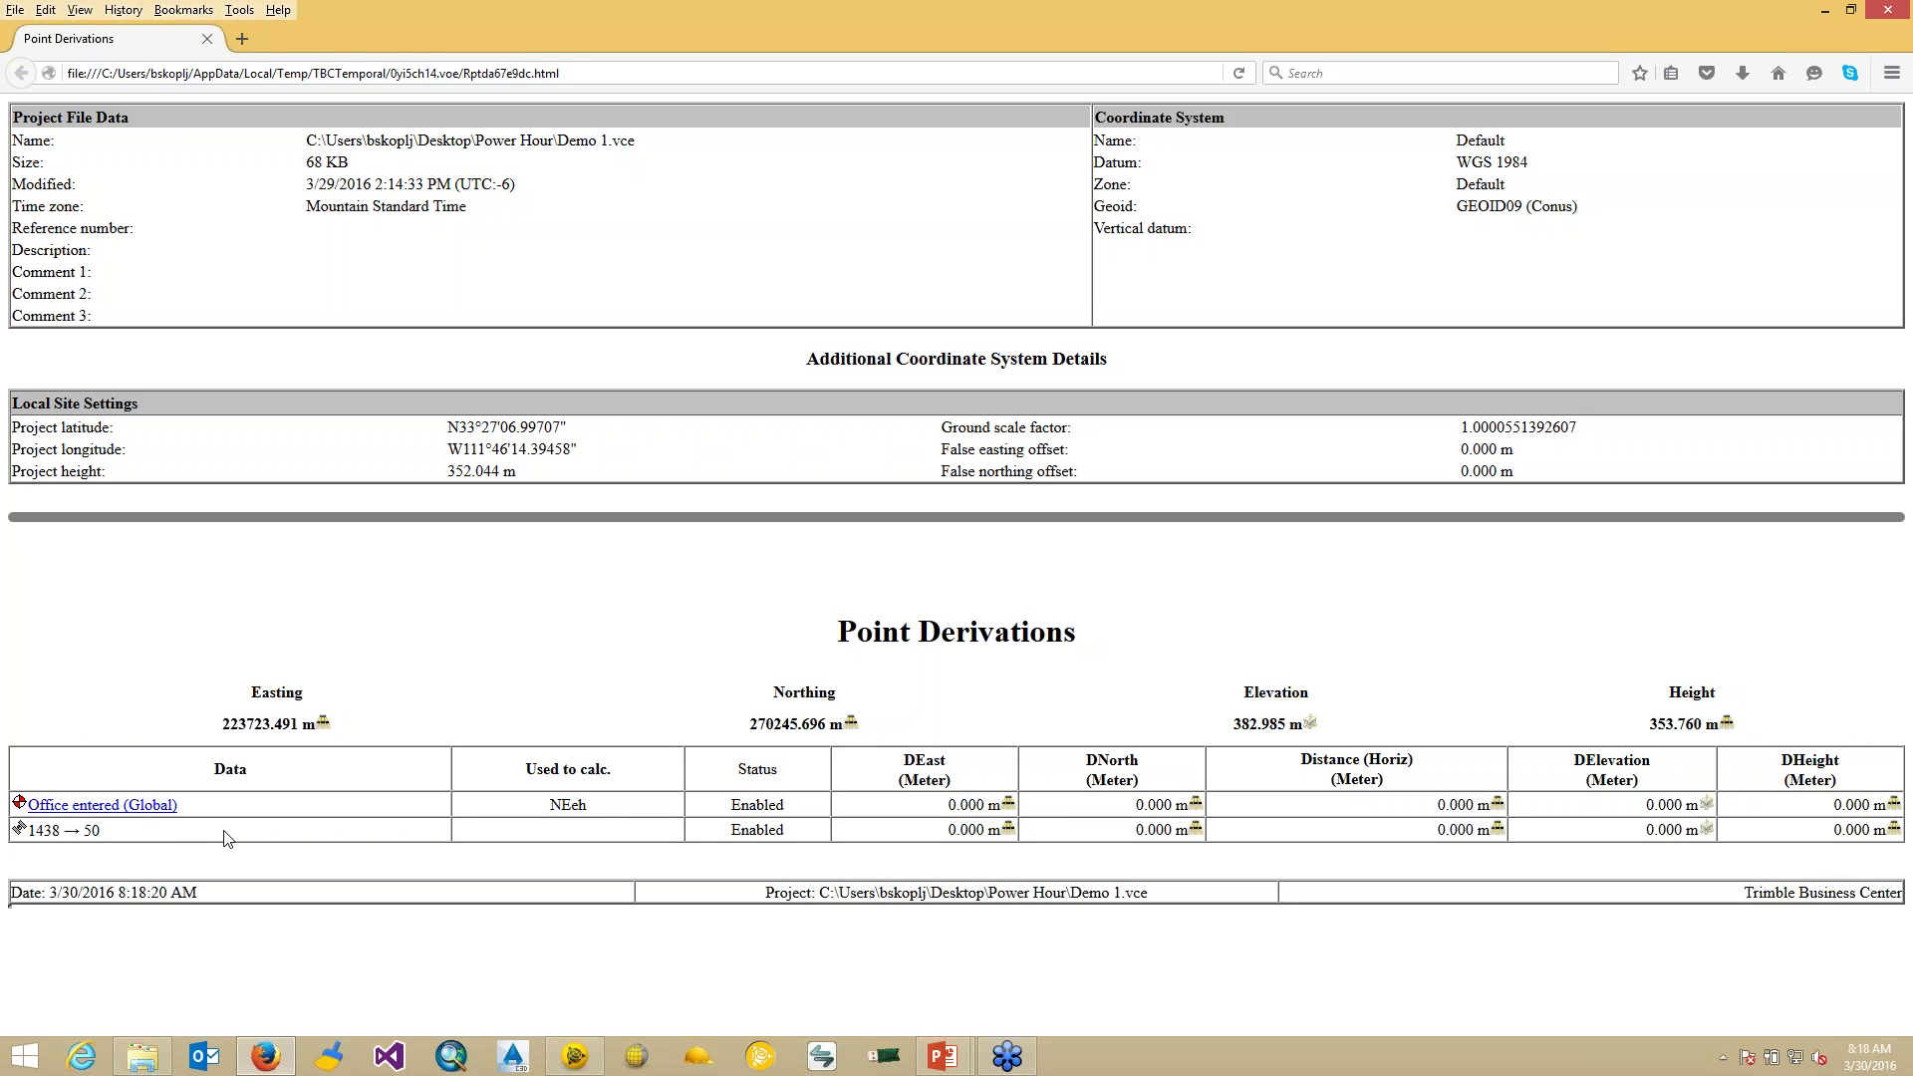
left_click(1889, 11)
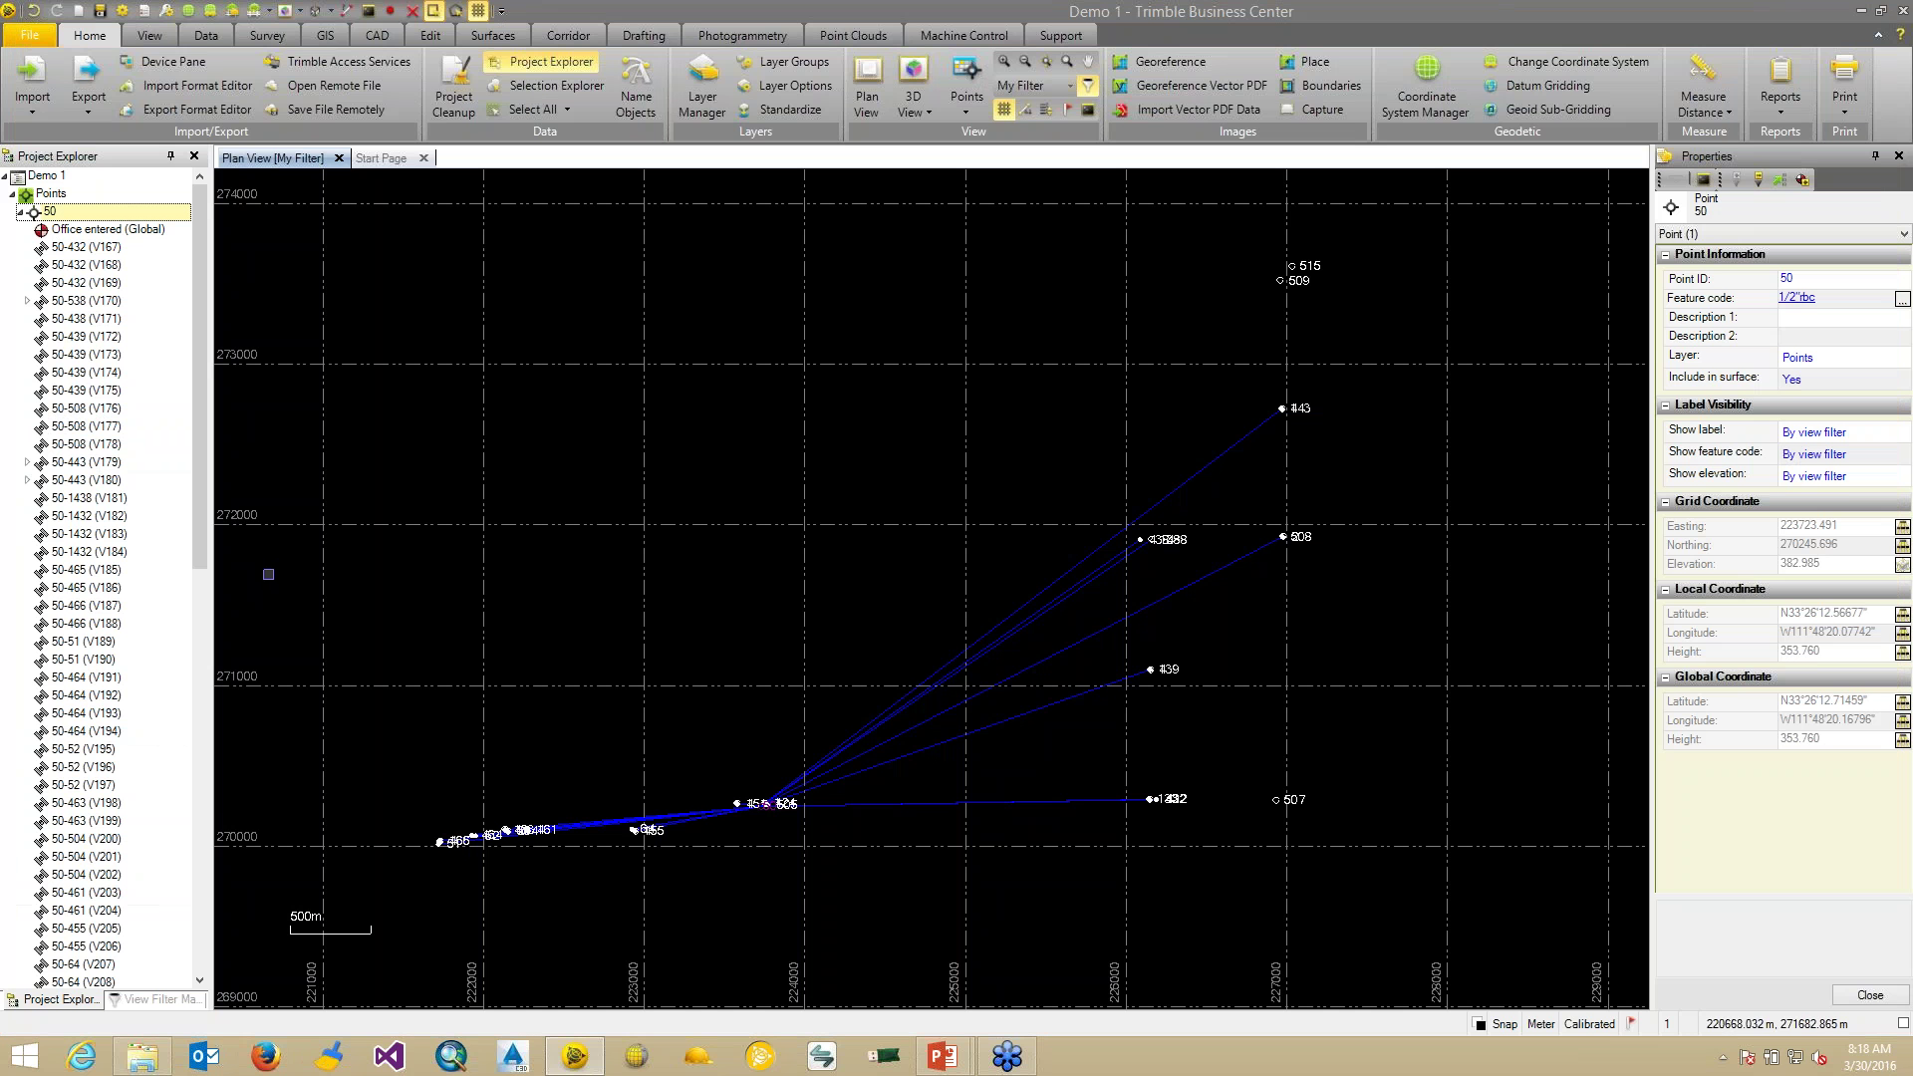
- Set the status of point 1438's road_control_1.job coordinate to Enabled as check
left_click_drag(196, 513, 120, 904)
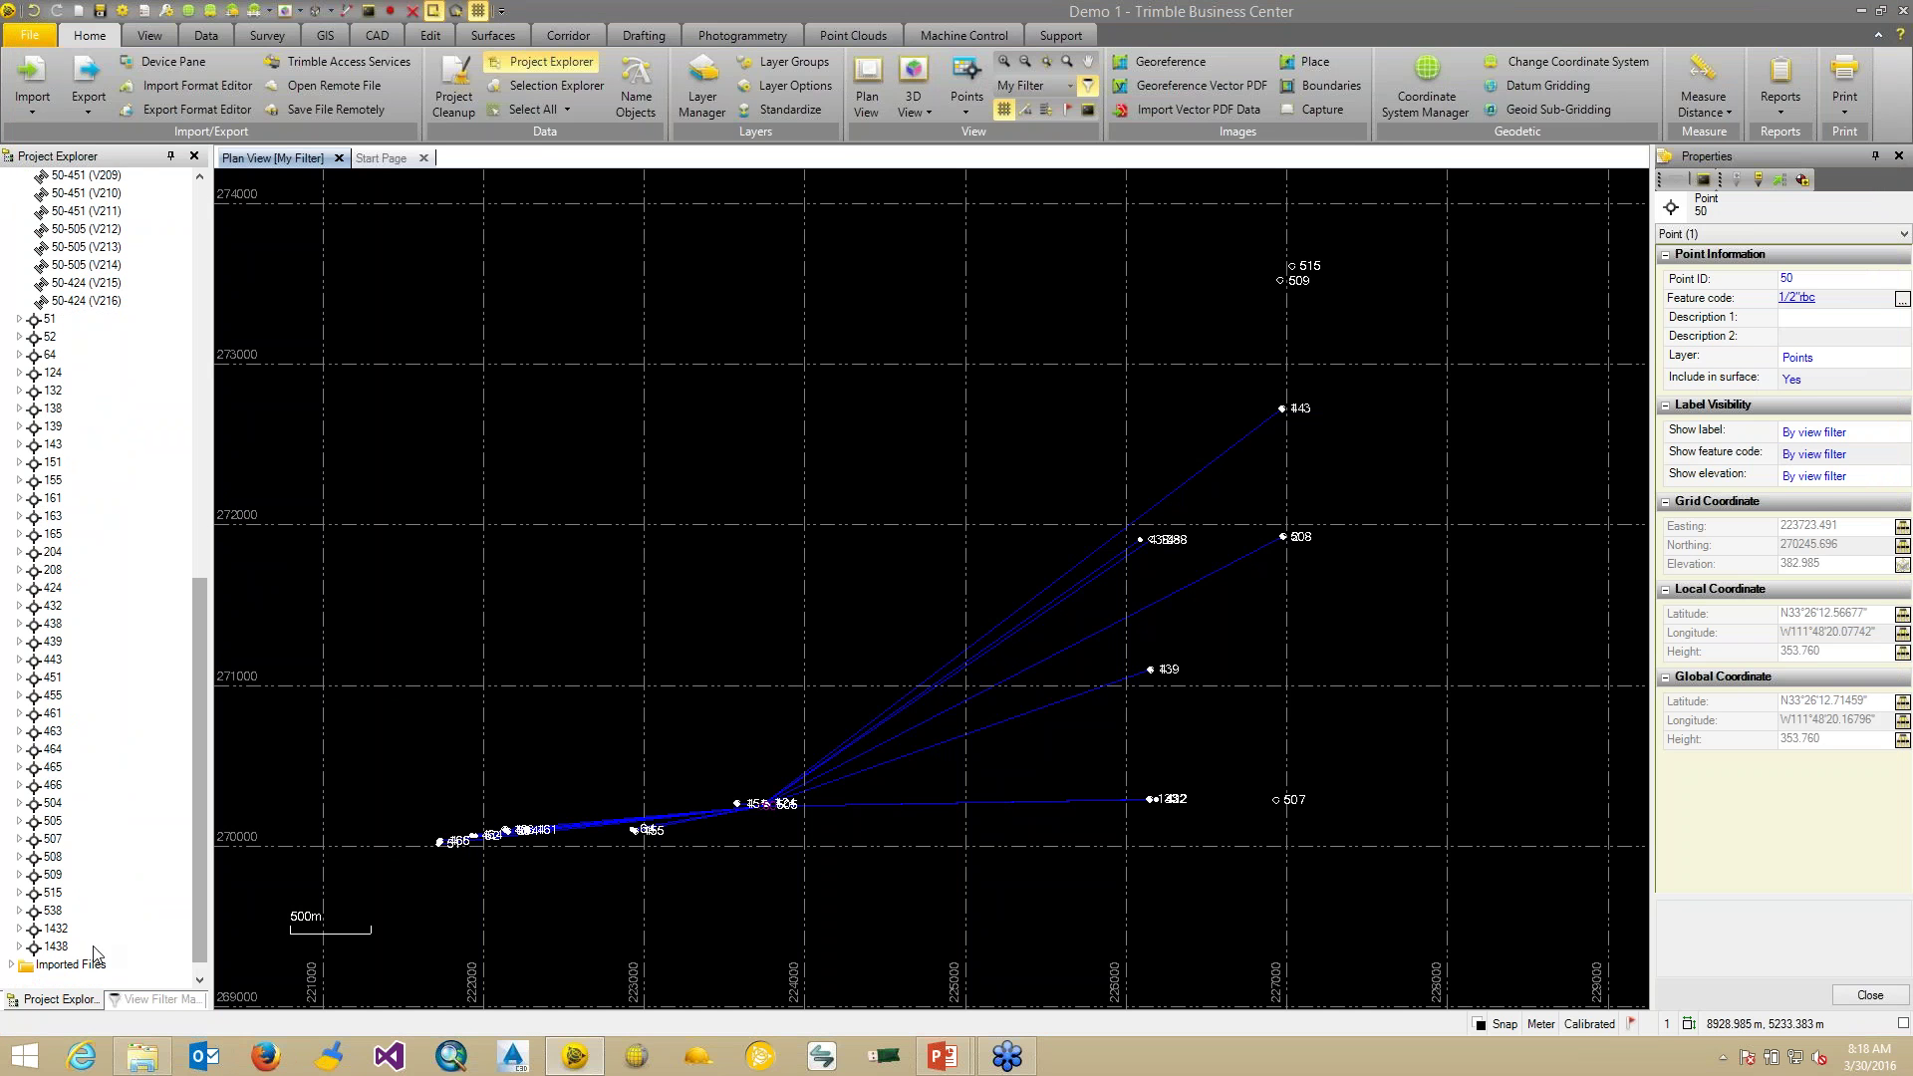
left_click(20, 946)
left_click(42, 964)
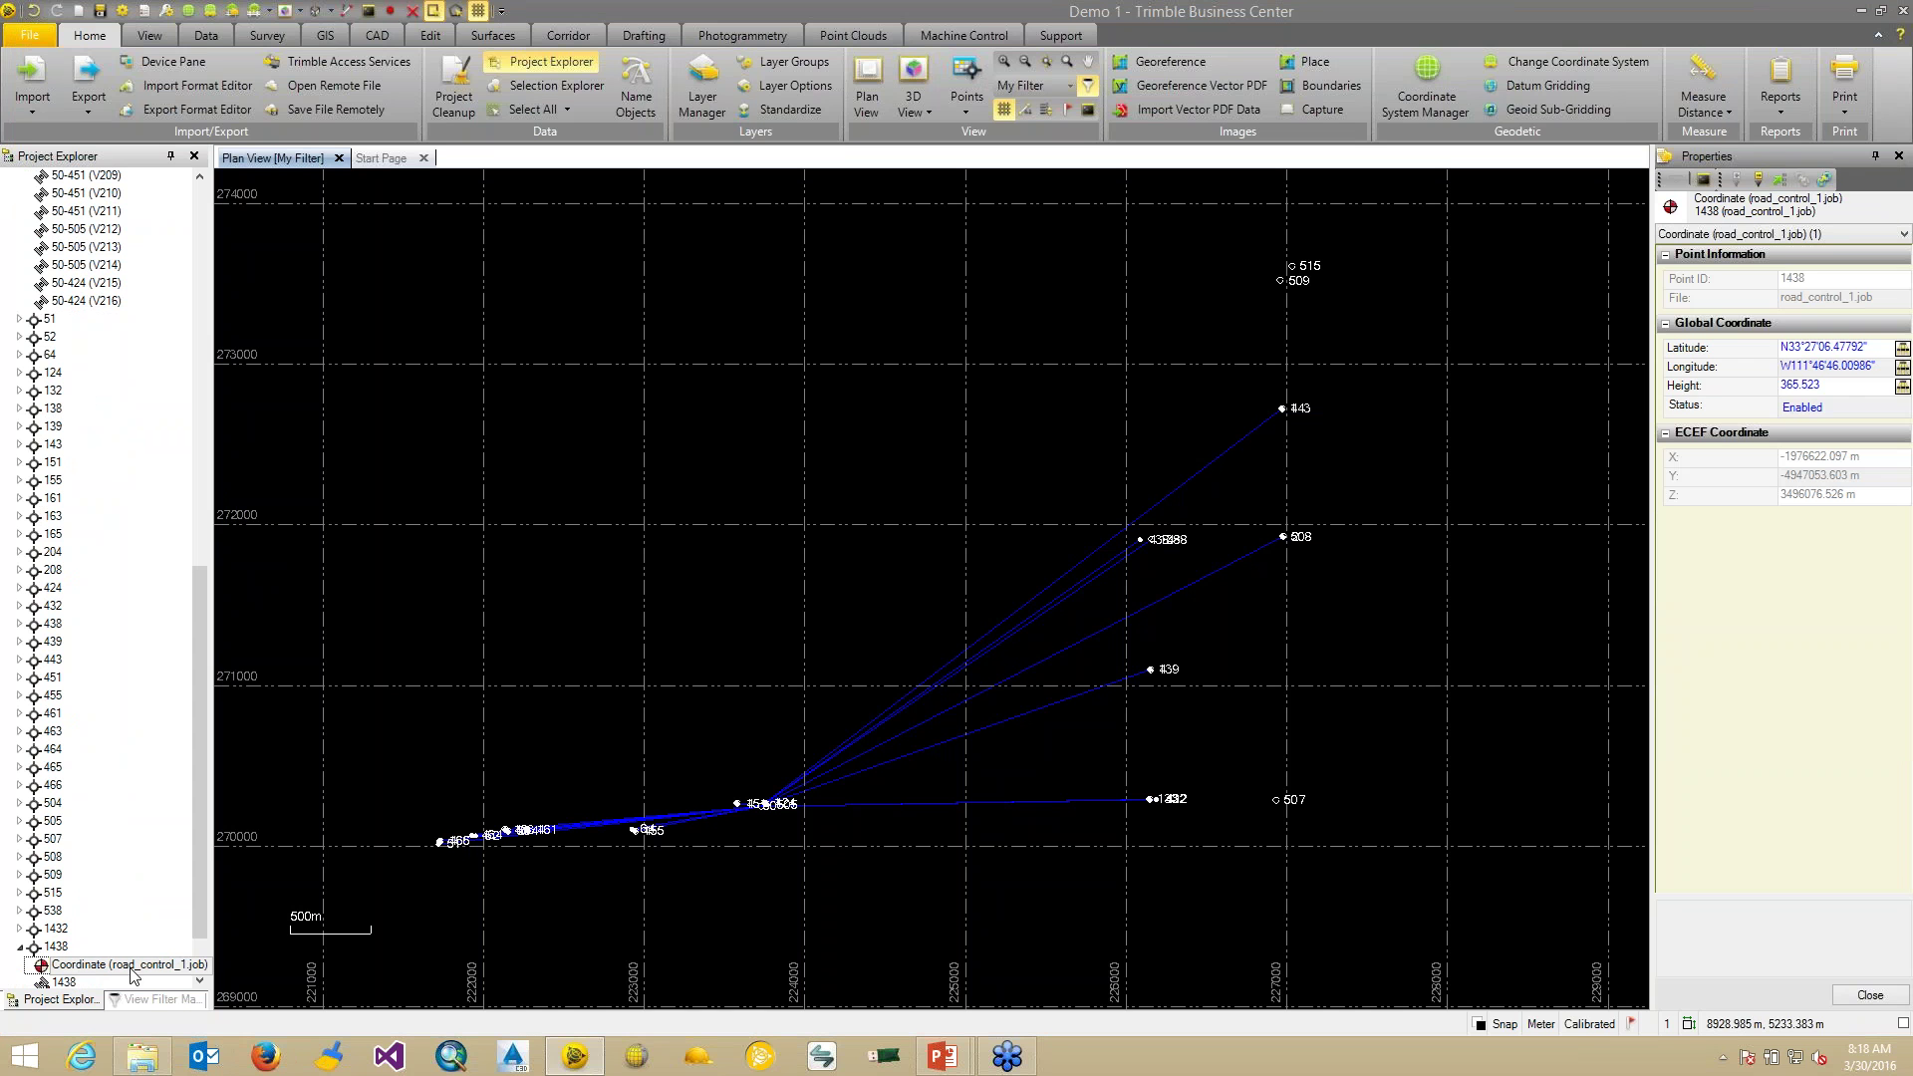
left_click(1845, 408)
left_click(1851, 440)
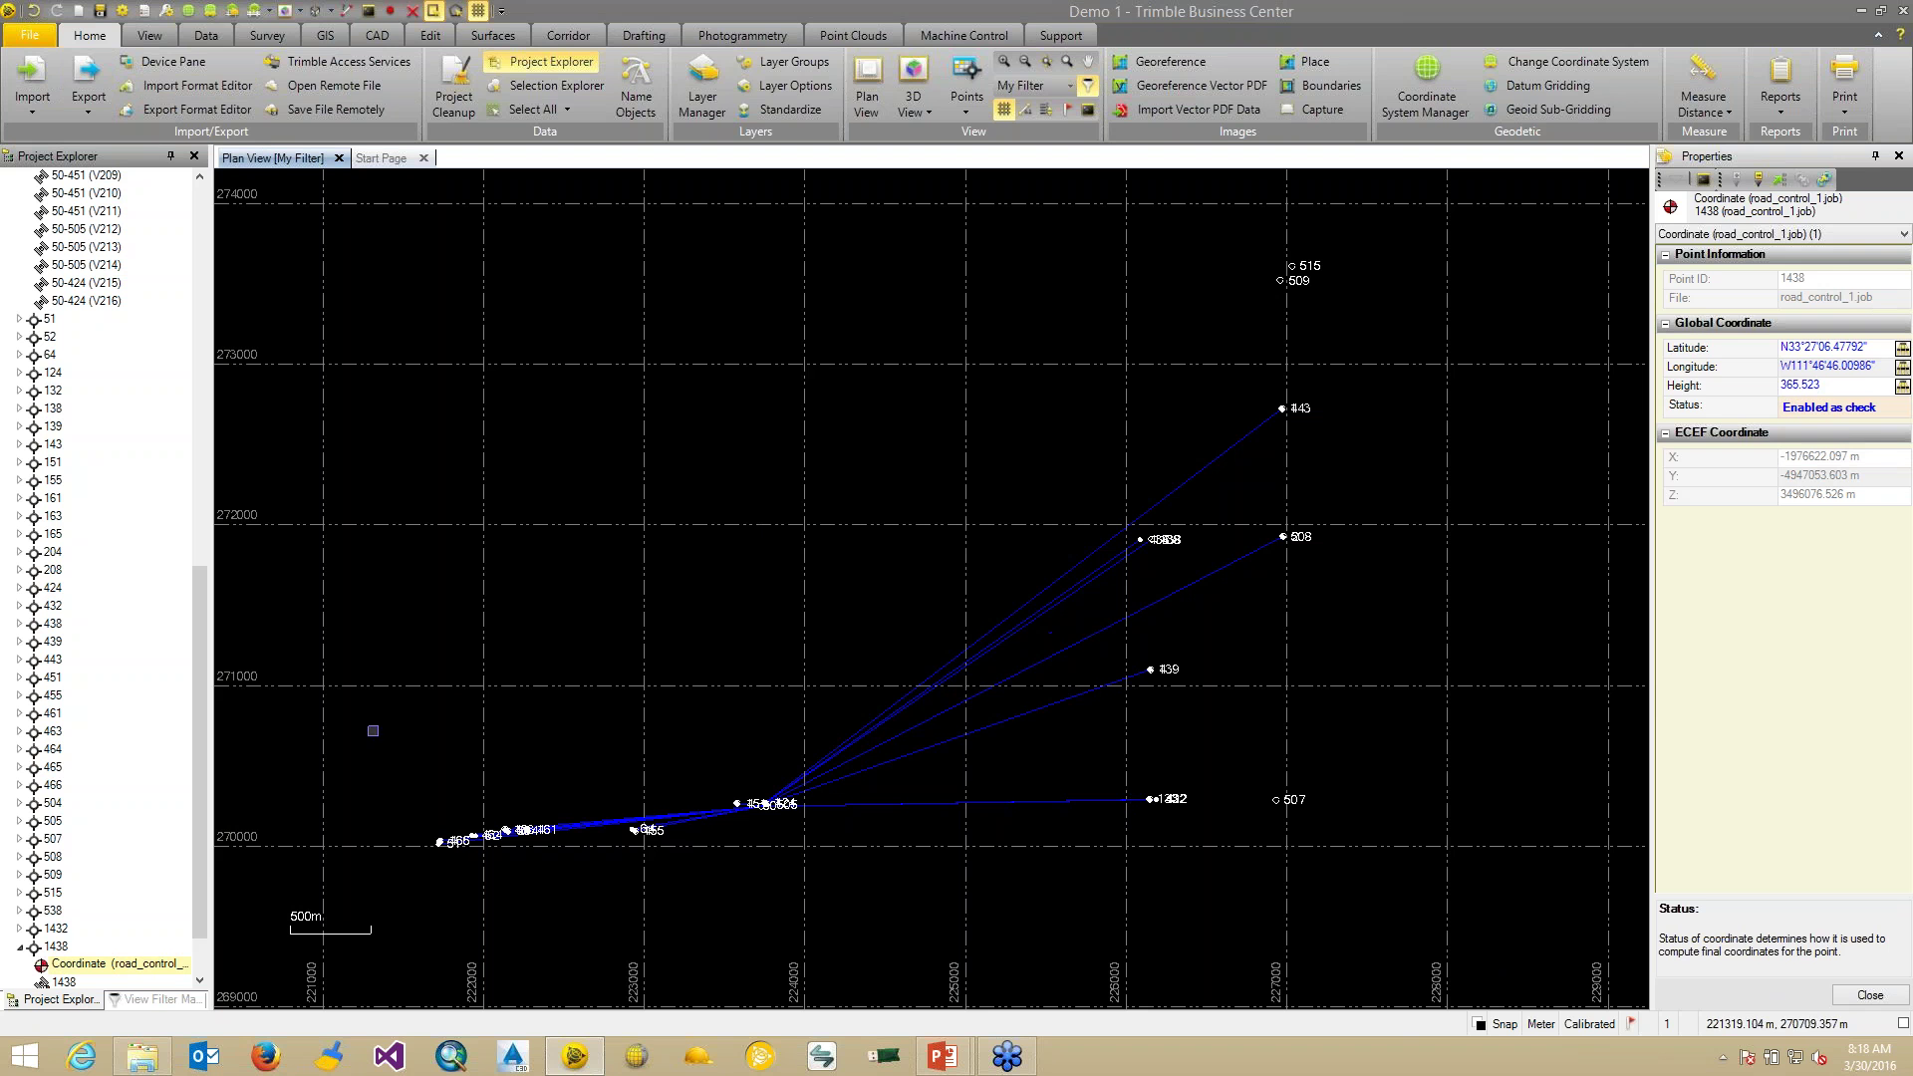
- Rerun the Point Derivation Report for point 1438 to check the effect of the status change, and close it
right_click(53, 945)
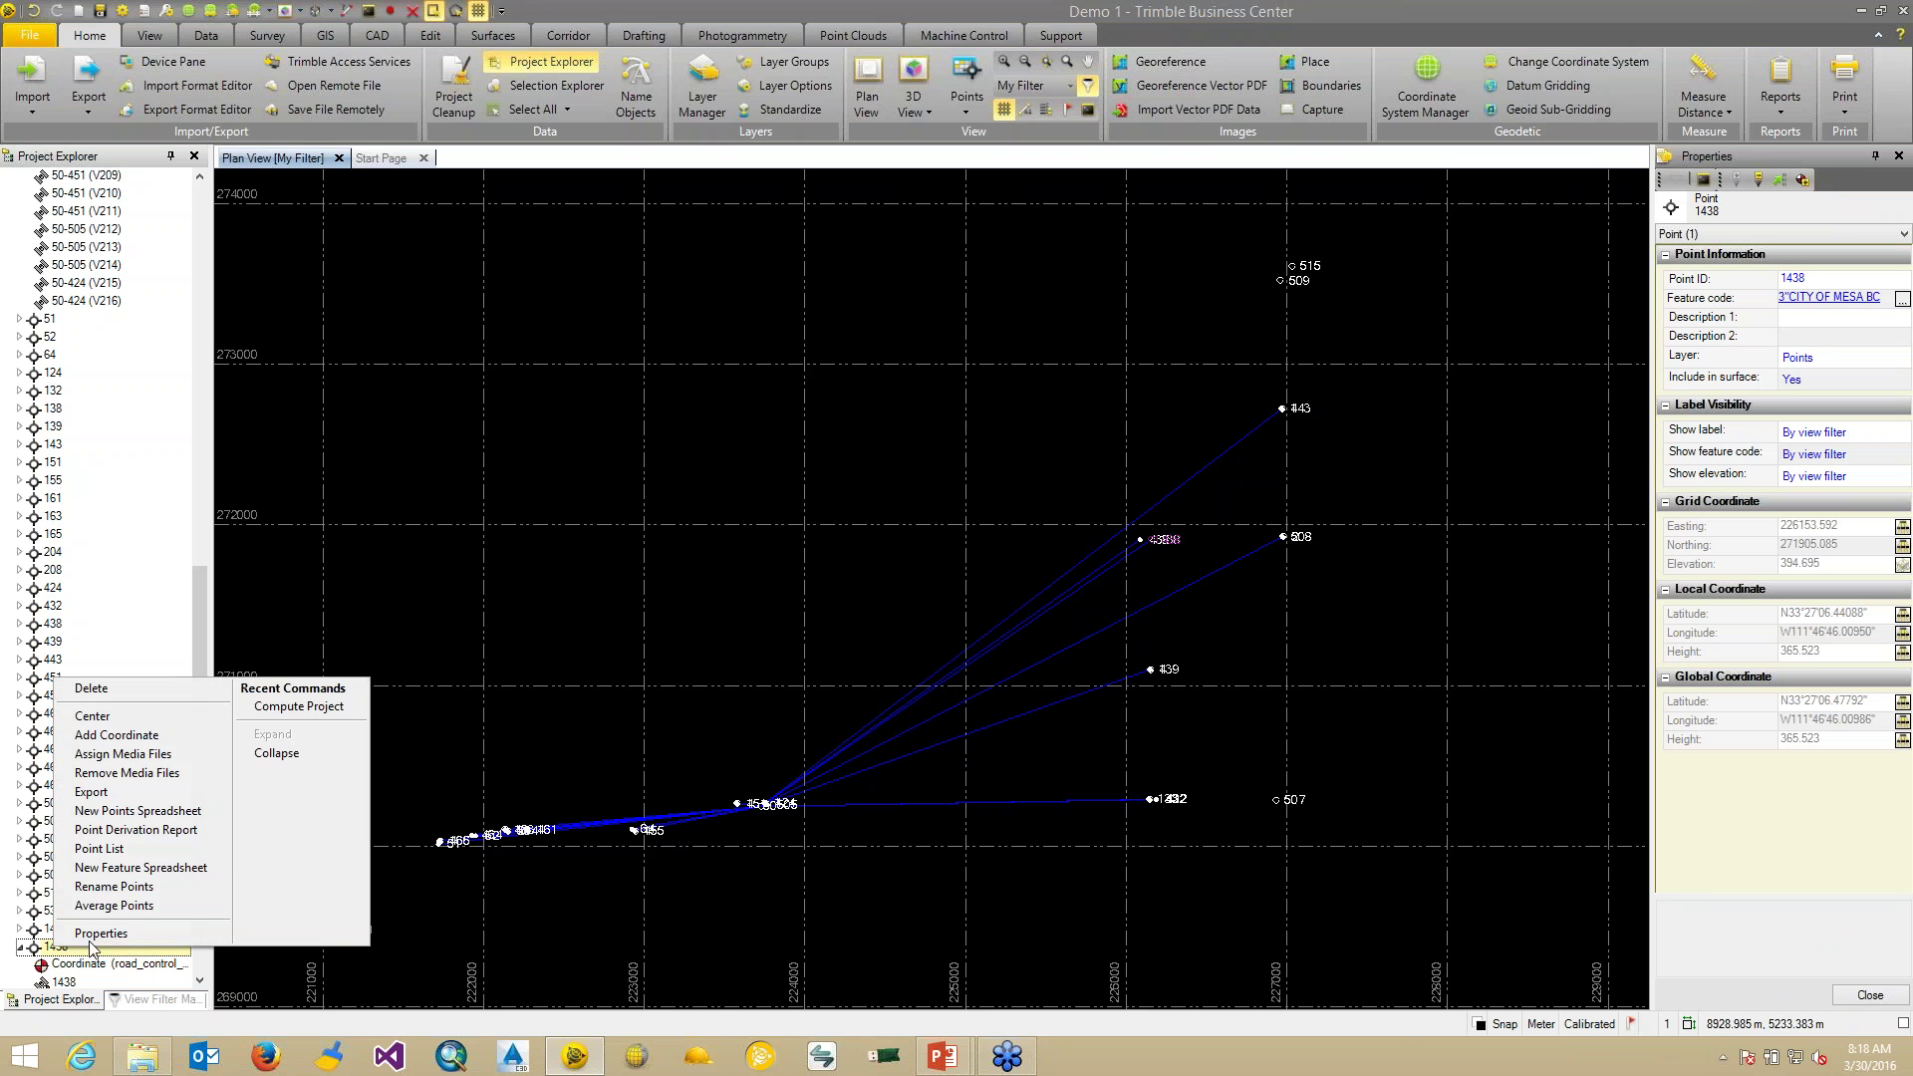
left_click(184, 832)
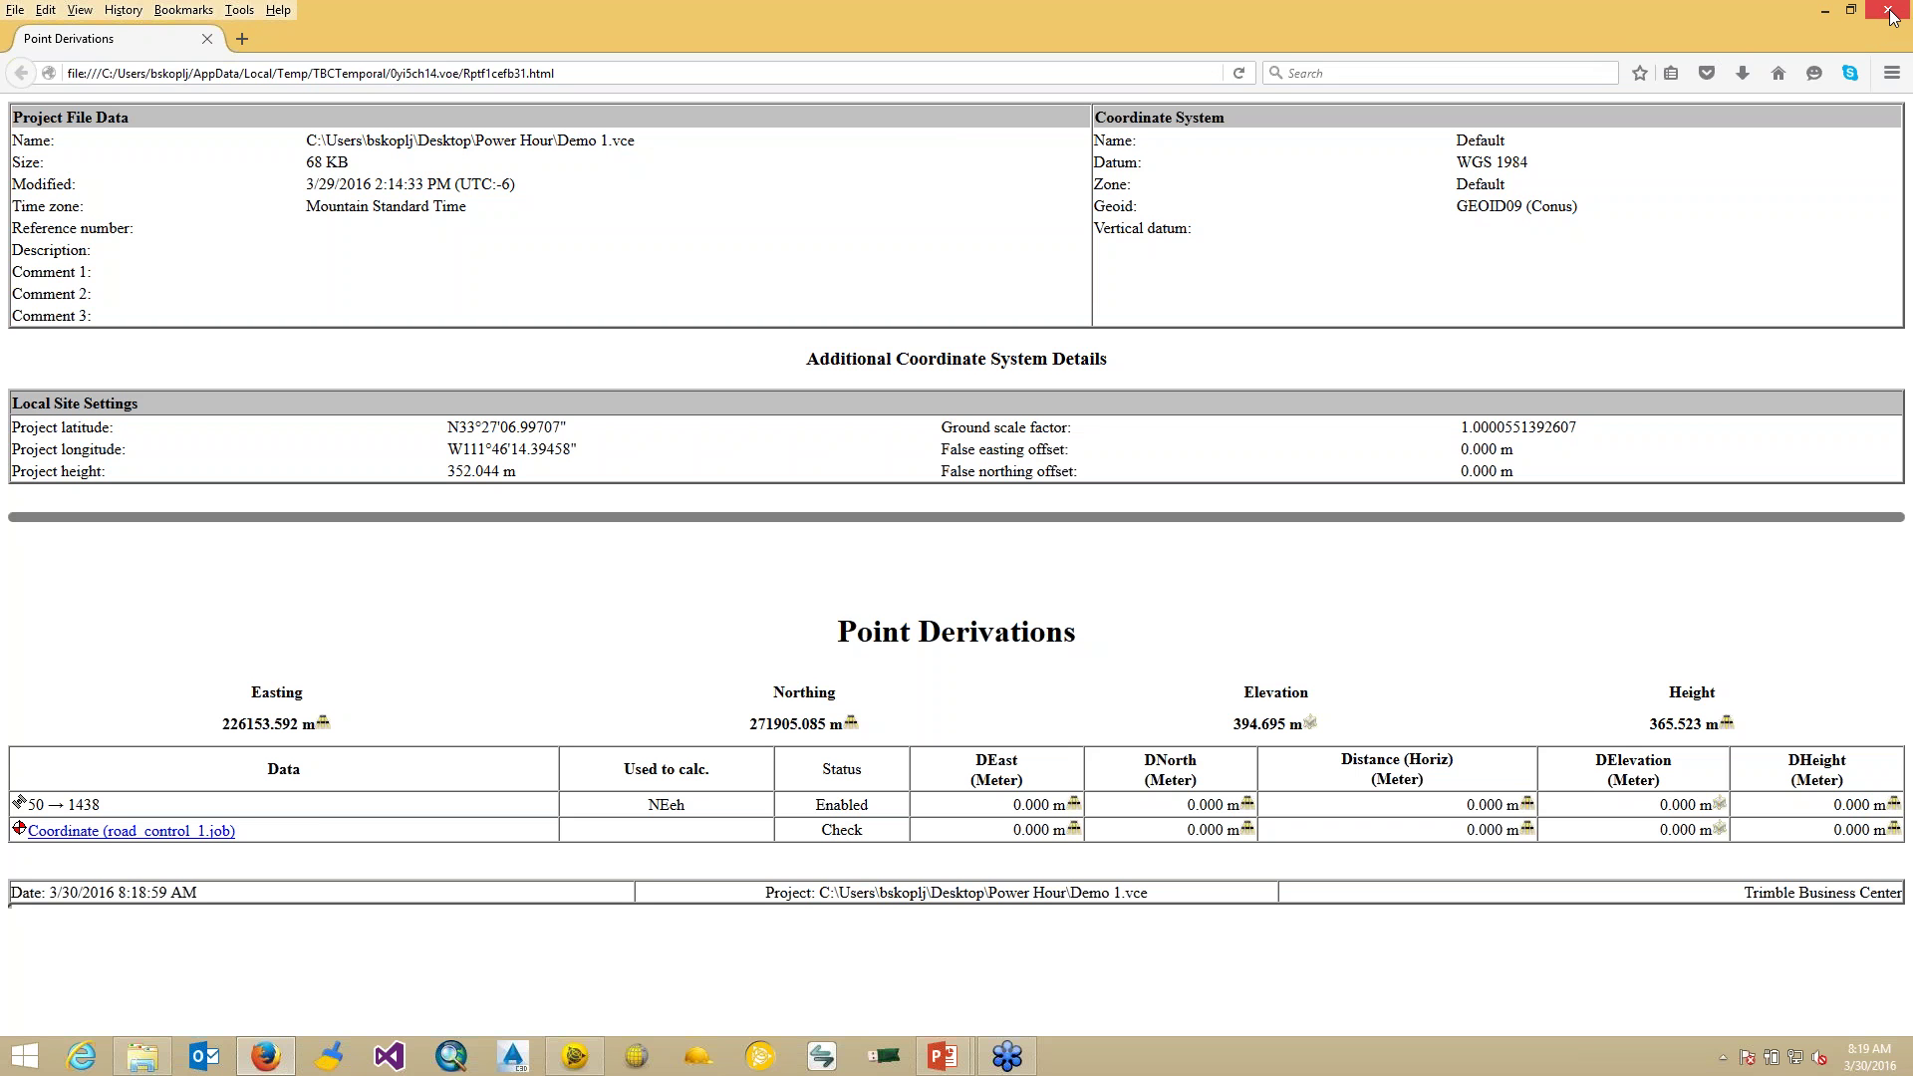
left_click(1890, 15)
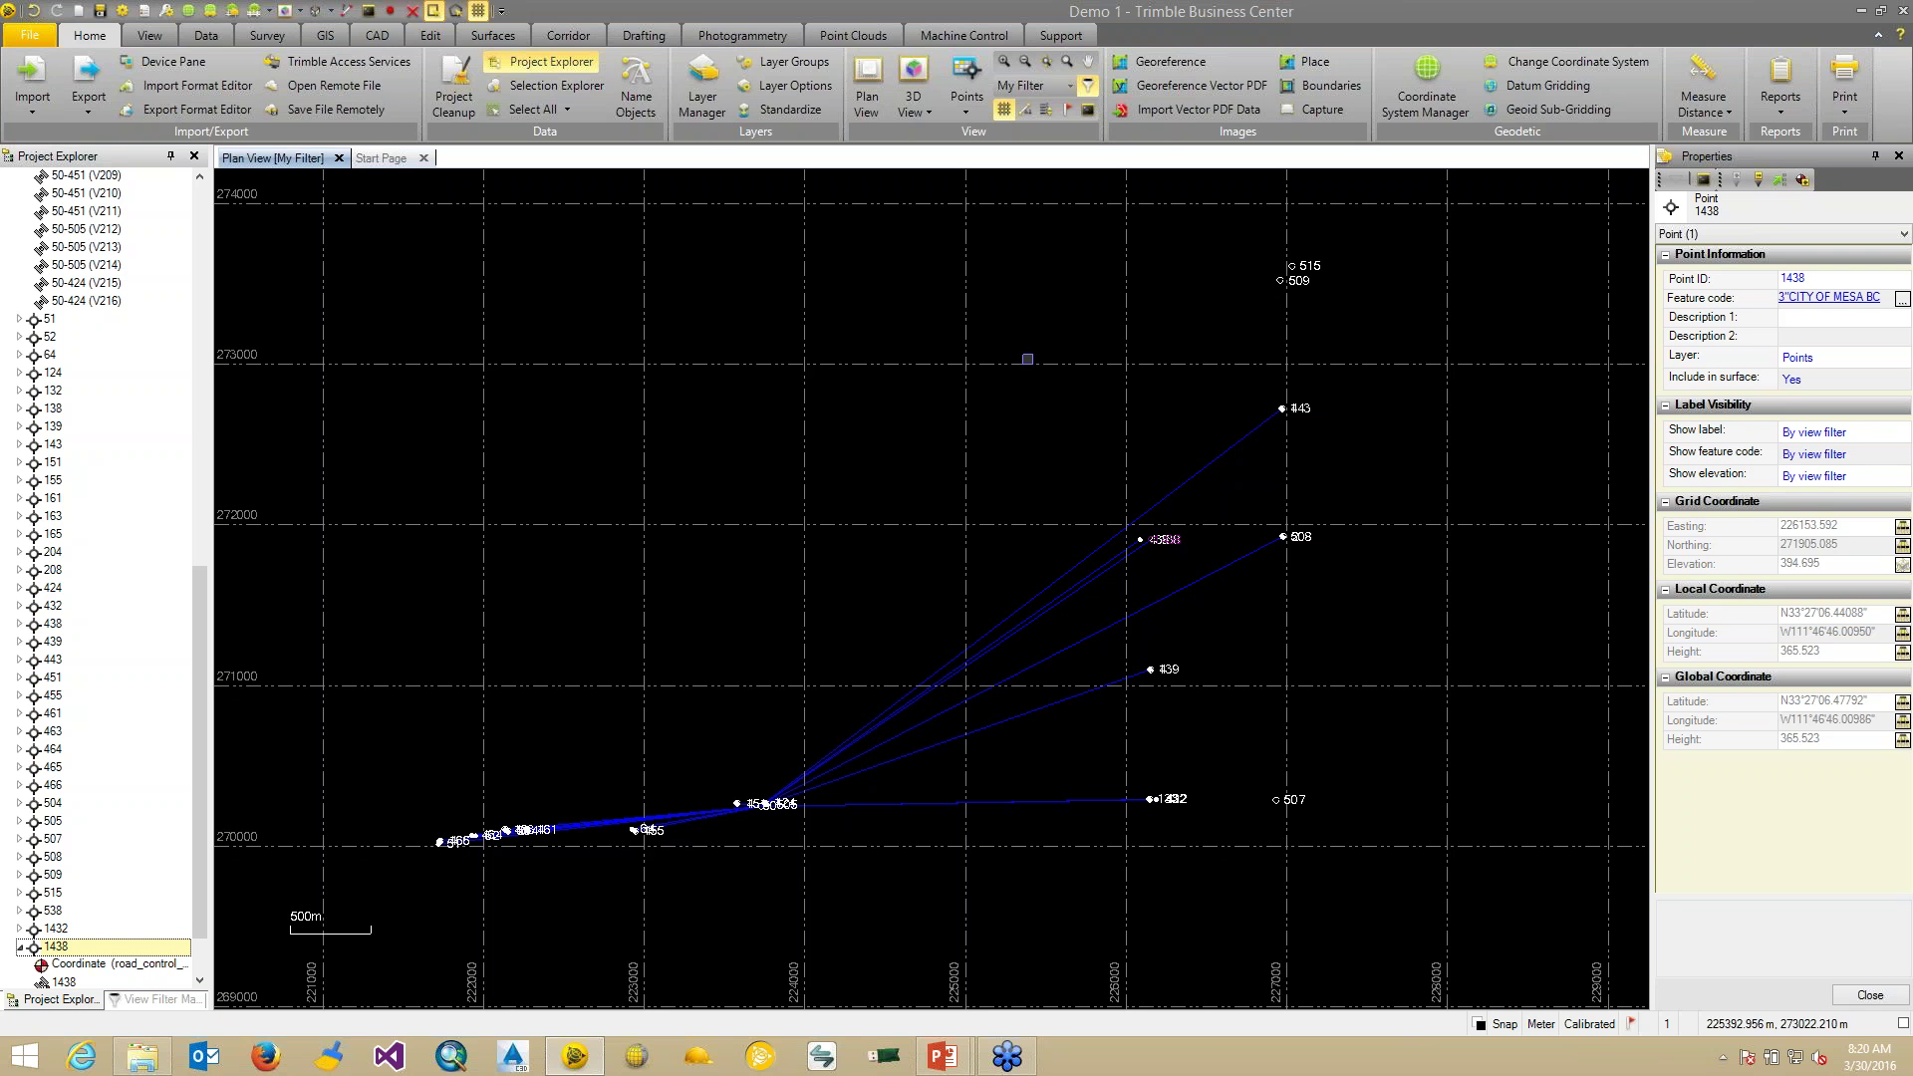
- Switch to the PowerPoint slide show and advance to the slide "Rule #2: Coordinate Ranking"
key("alt+Tab")
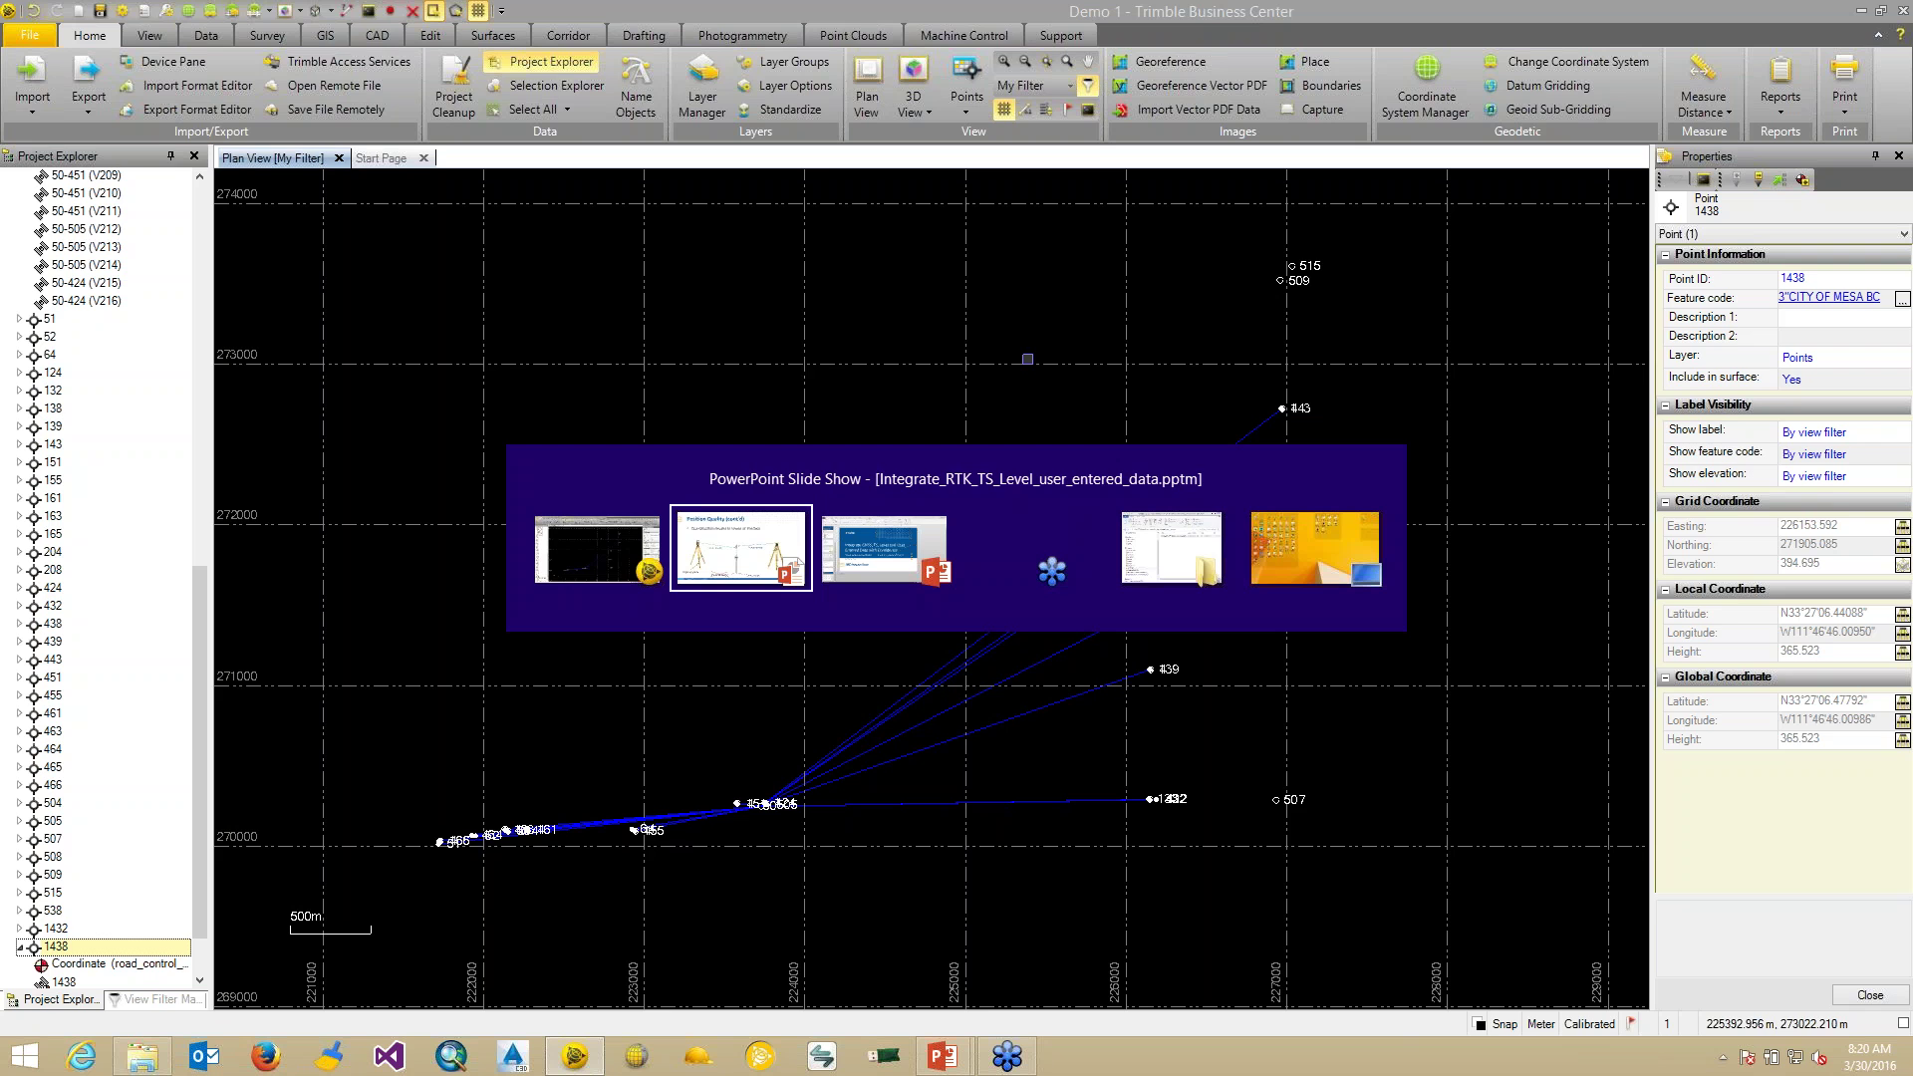
key("Right")
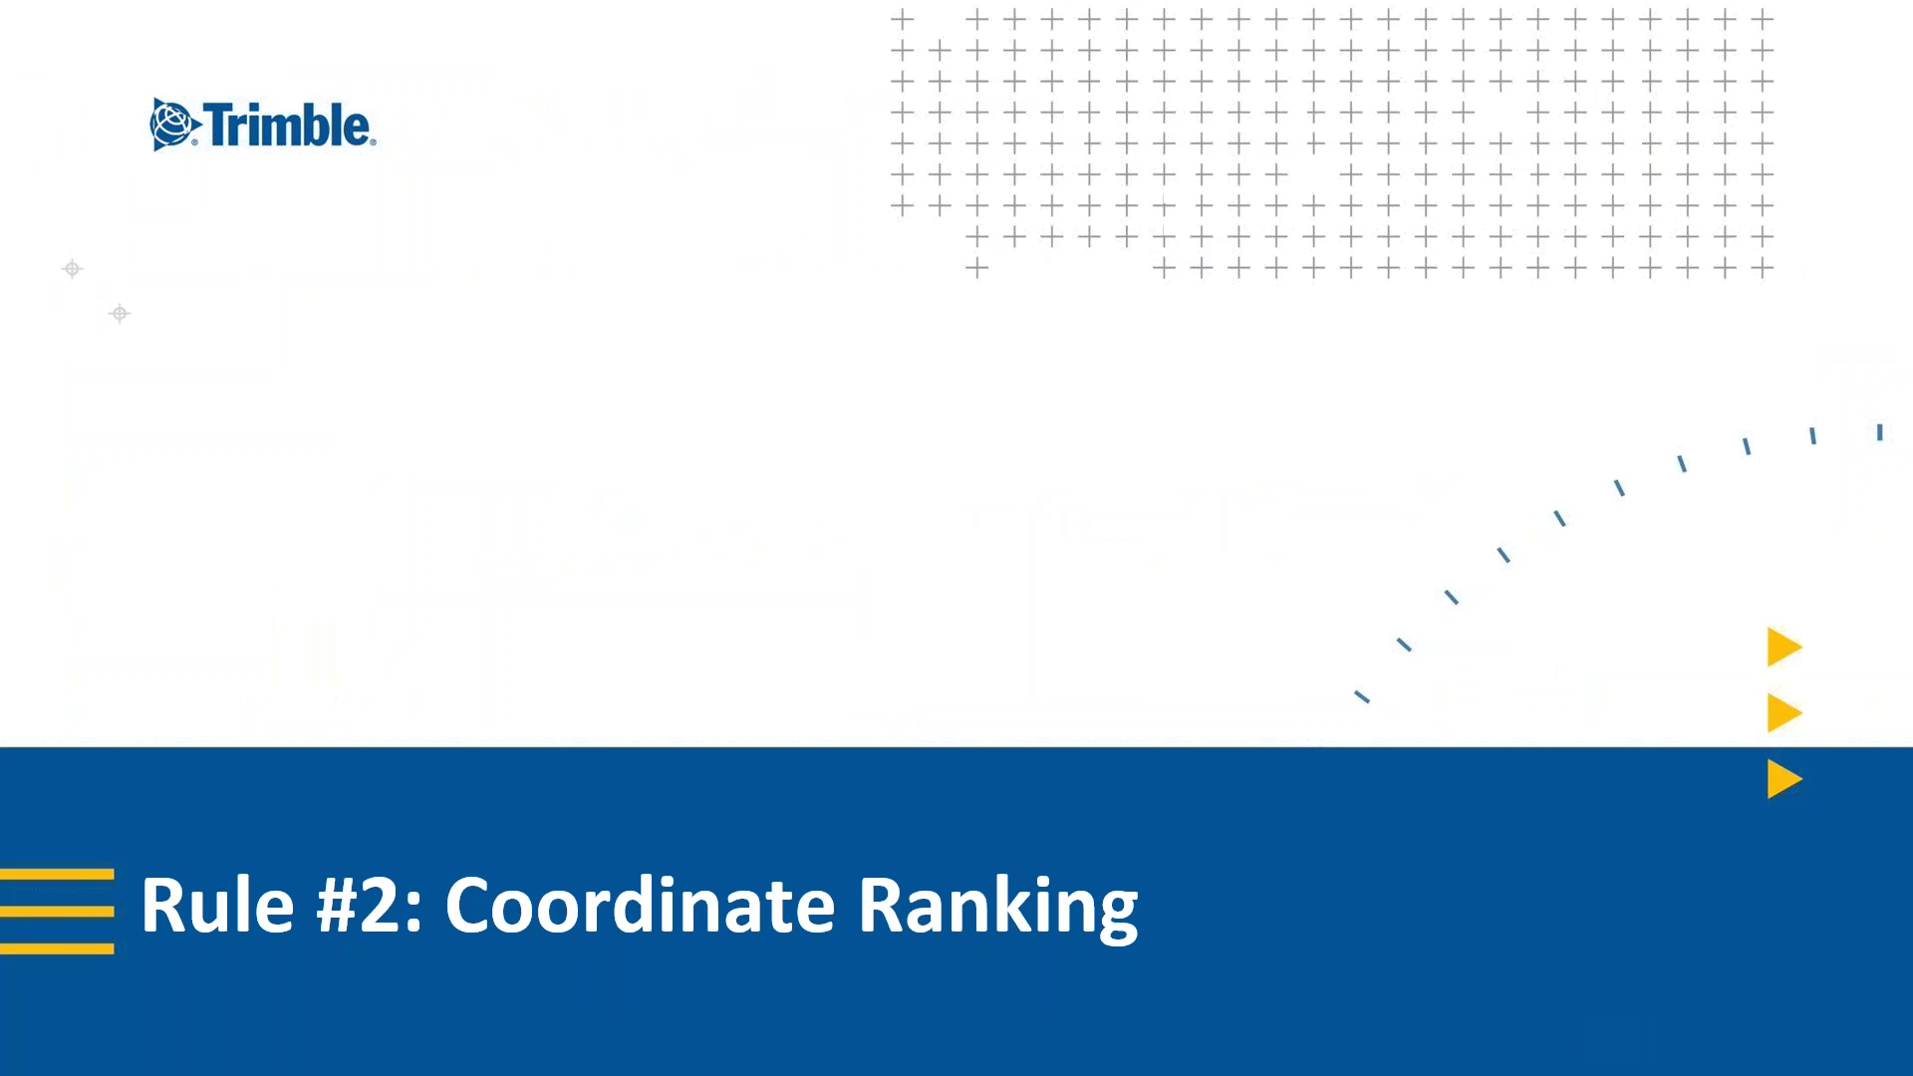
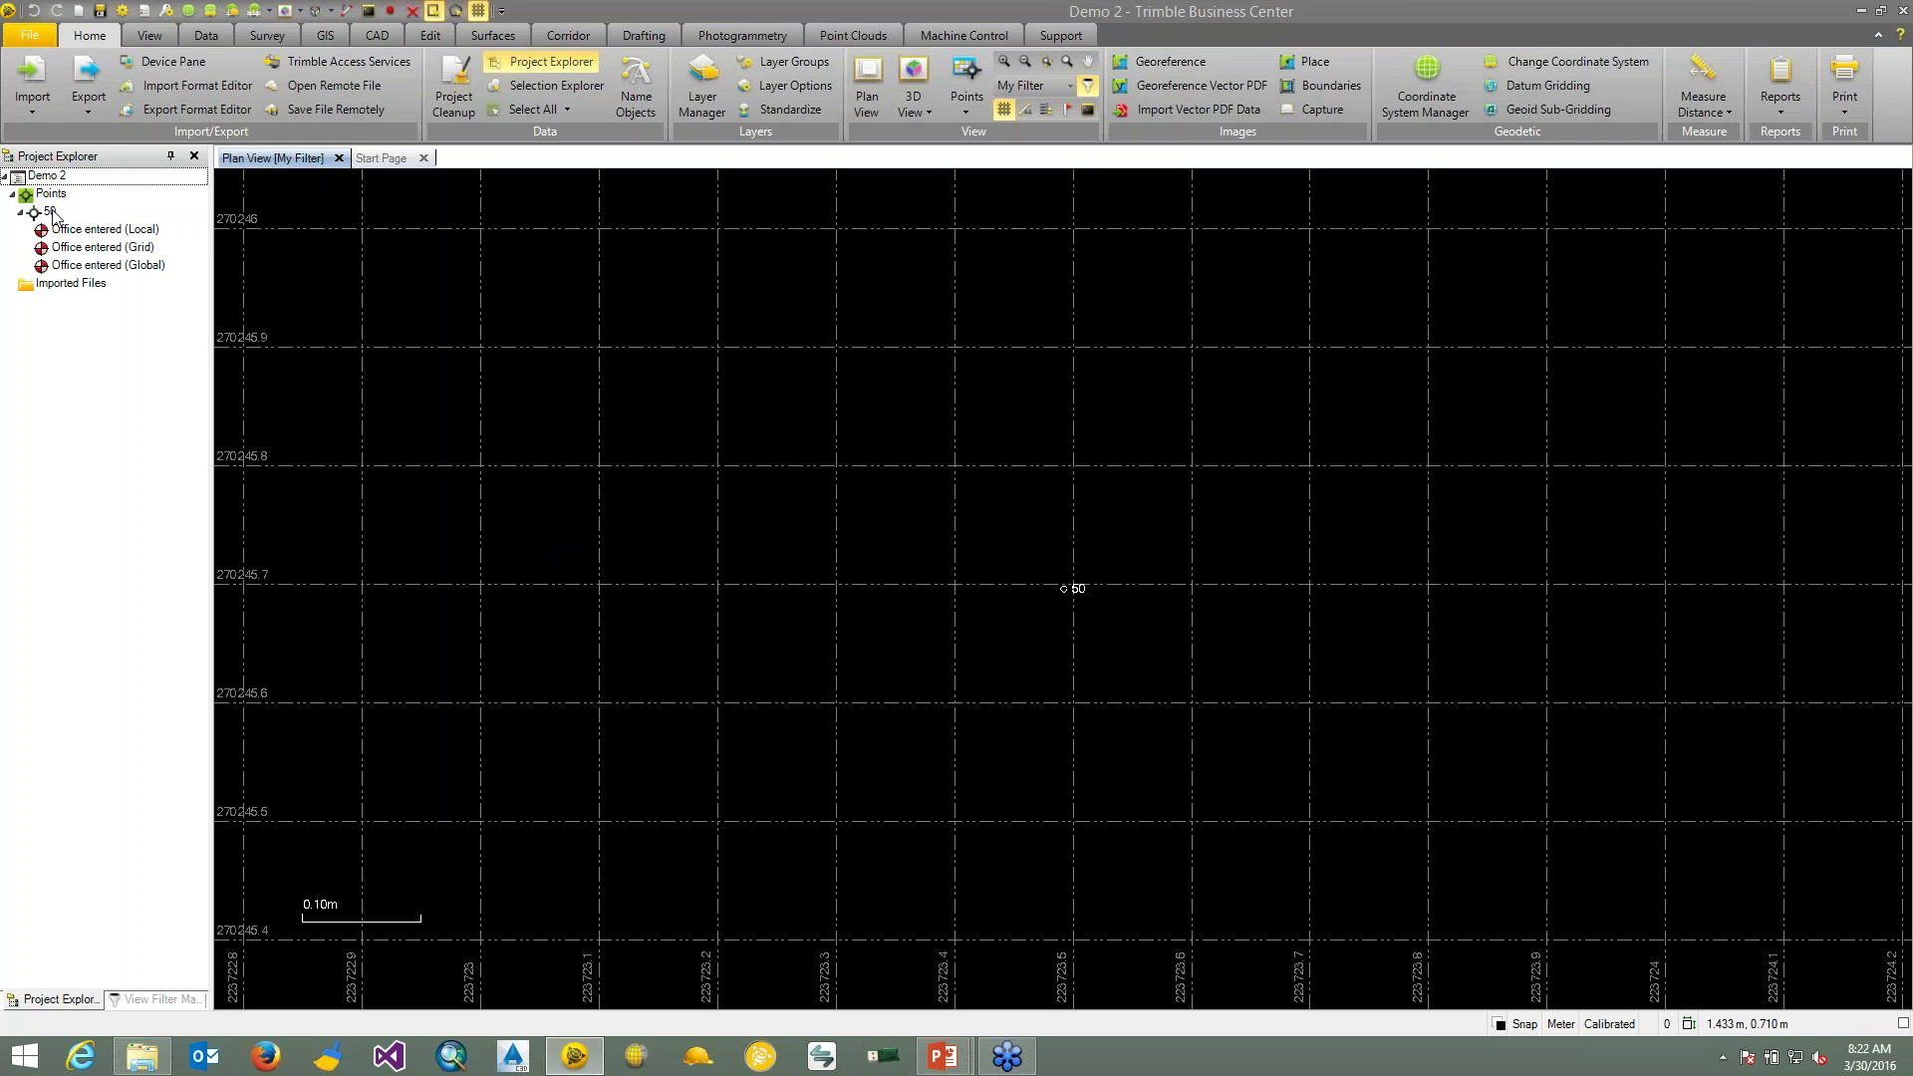
- Examine the properties of point 50's office-entered Local, Grid and Global coordinates in the Demo 2 project
left_click(74, 235)
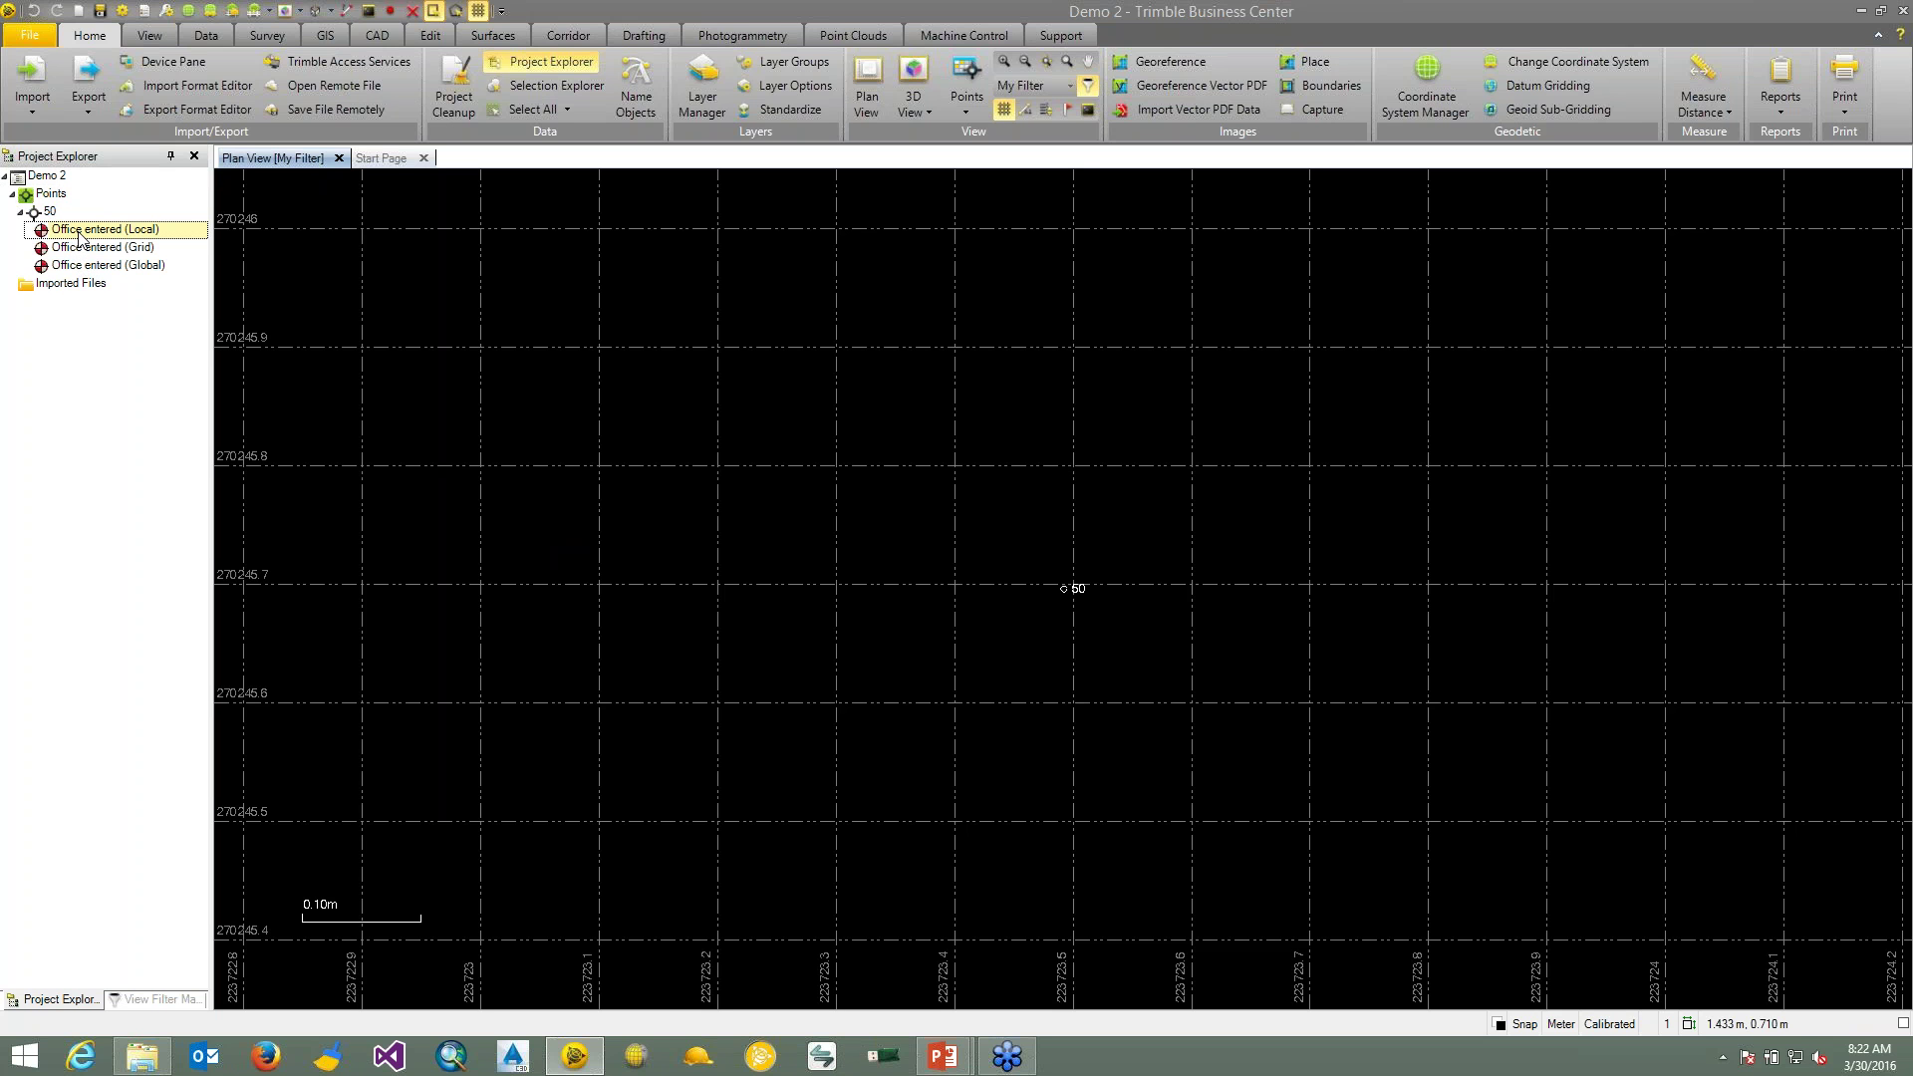
double_click(81, 232)
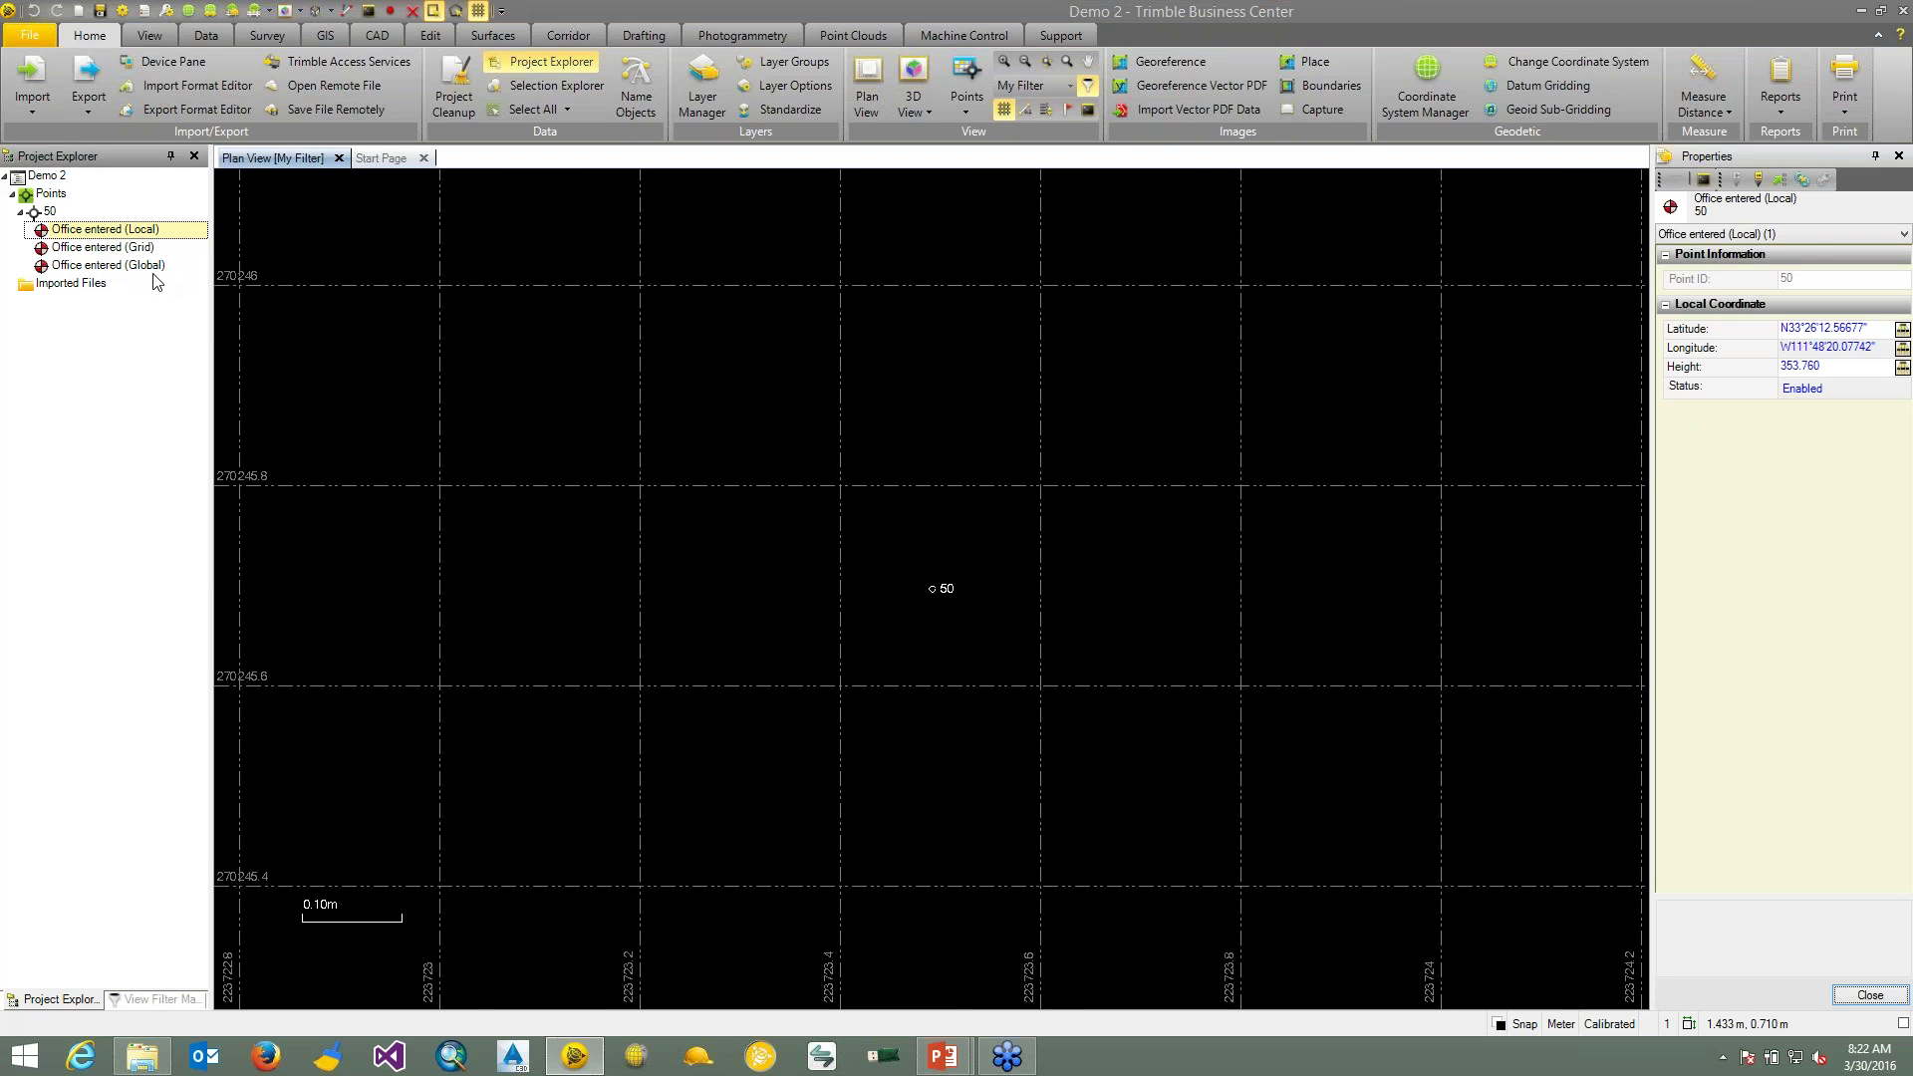
left_click(115, 249)
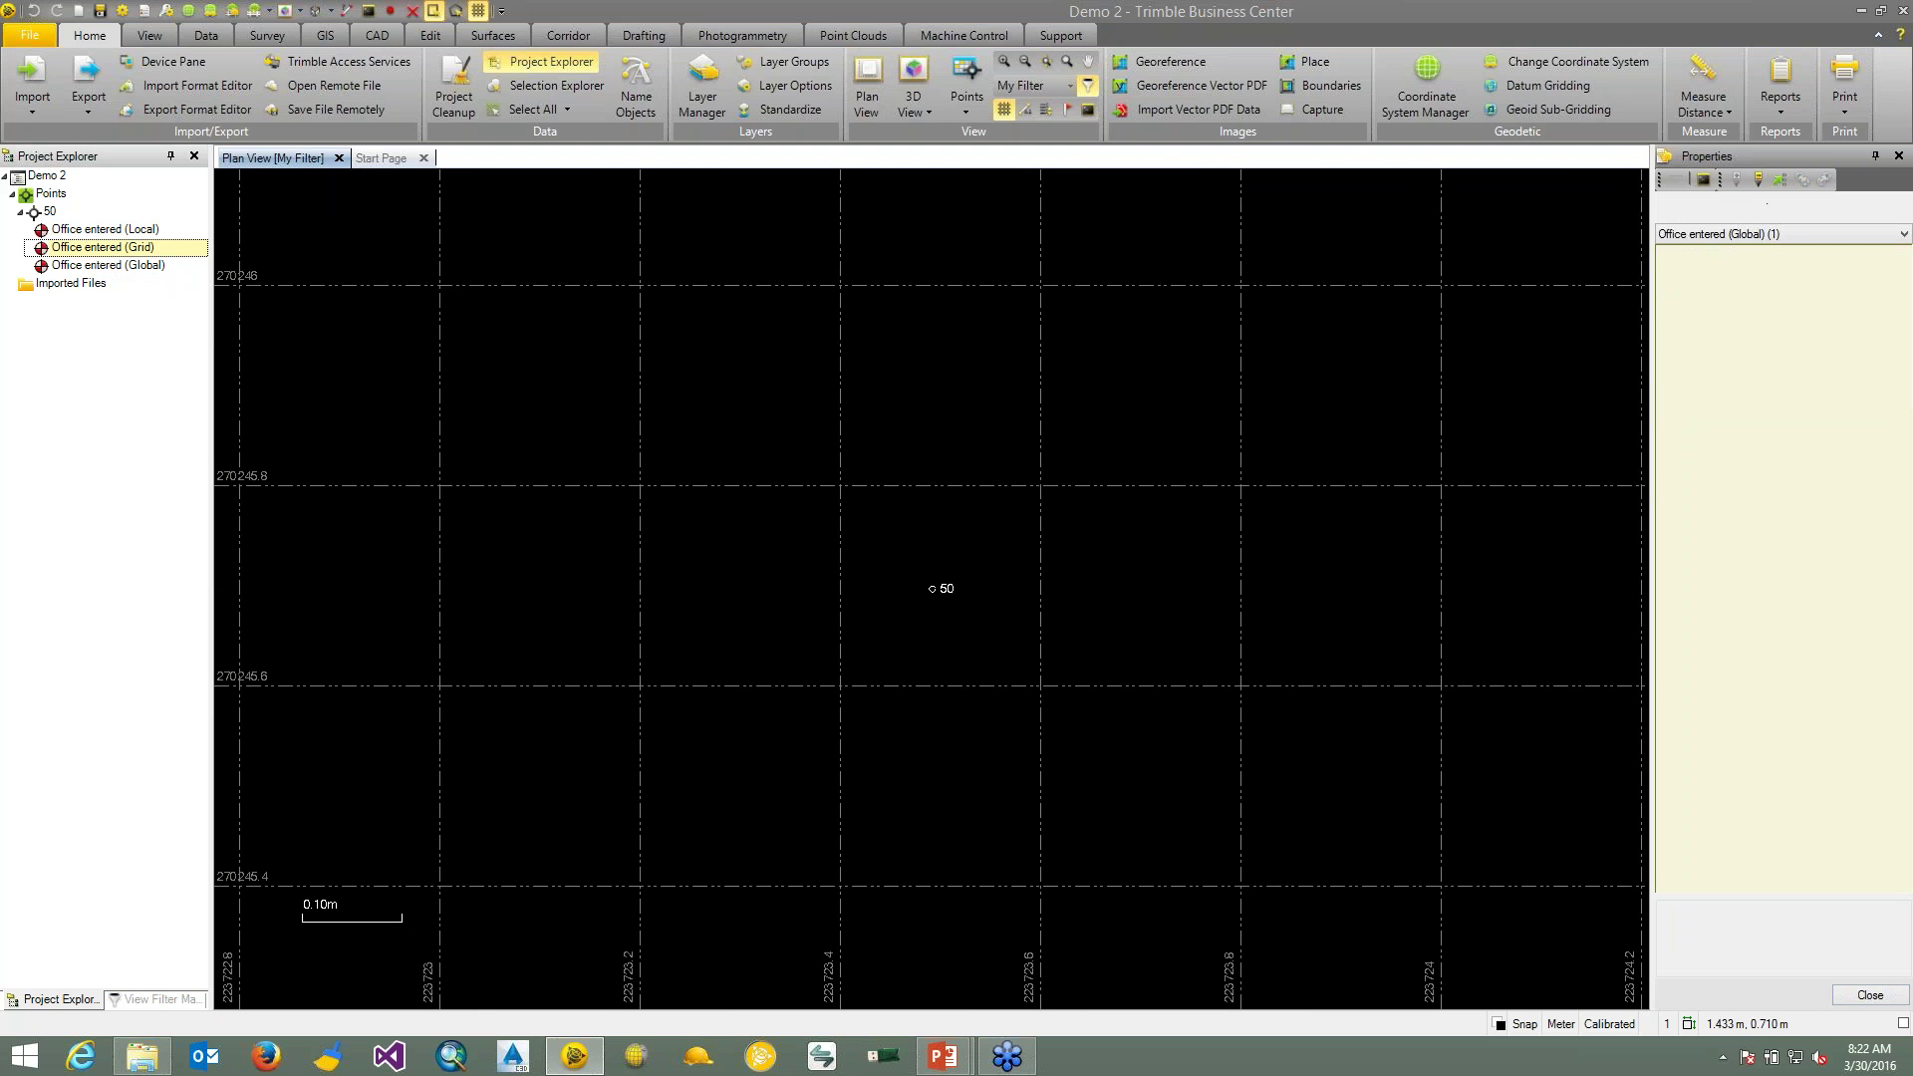
left_click(108, 265)
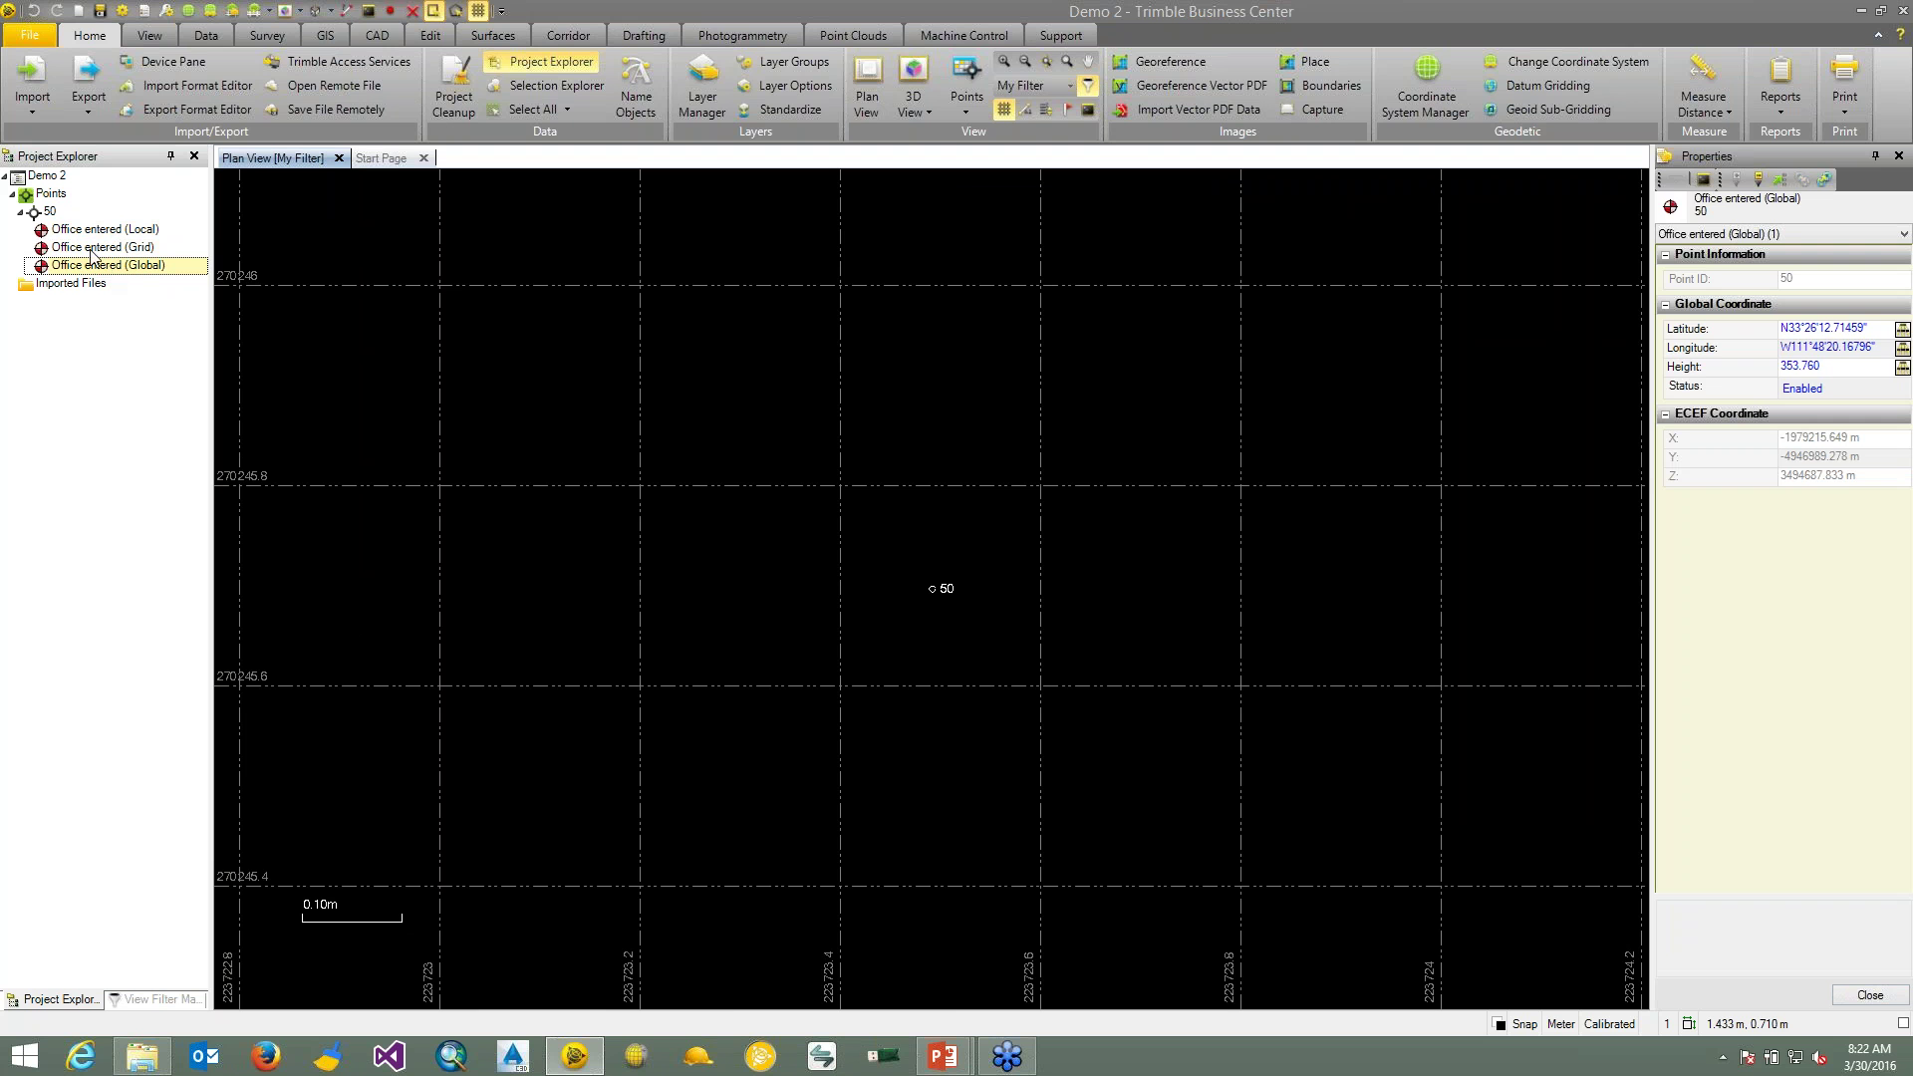
- Run a Point Derivation Report for point 50 in Demo 2, review how its three coordinates are ranked, and close it
right_click(55, 213)
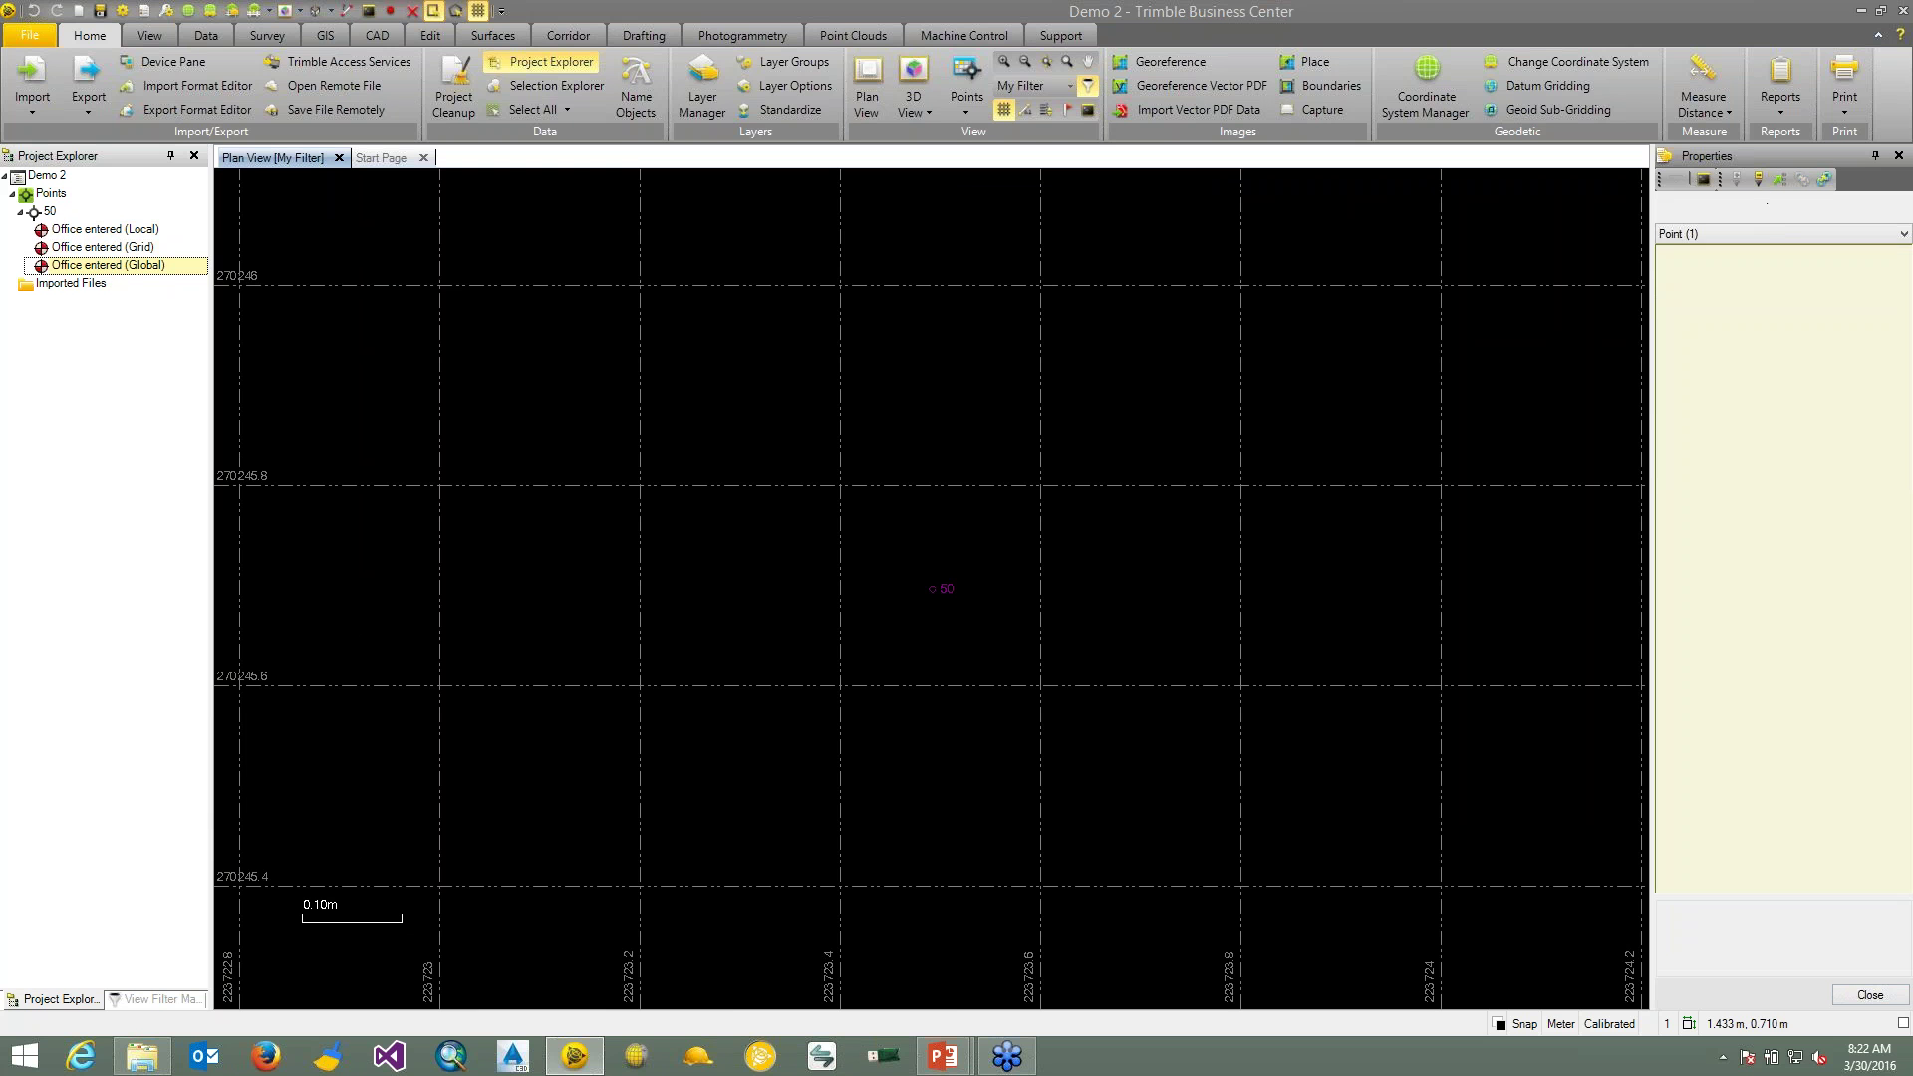
left_click(151, 367)
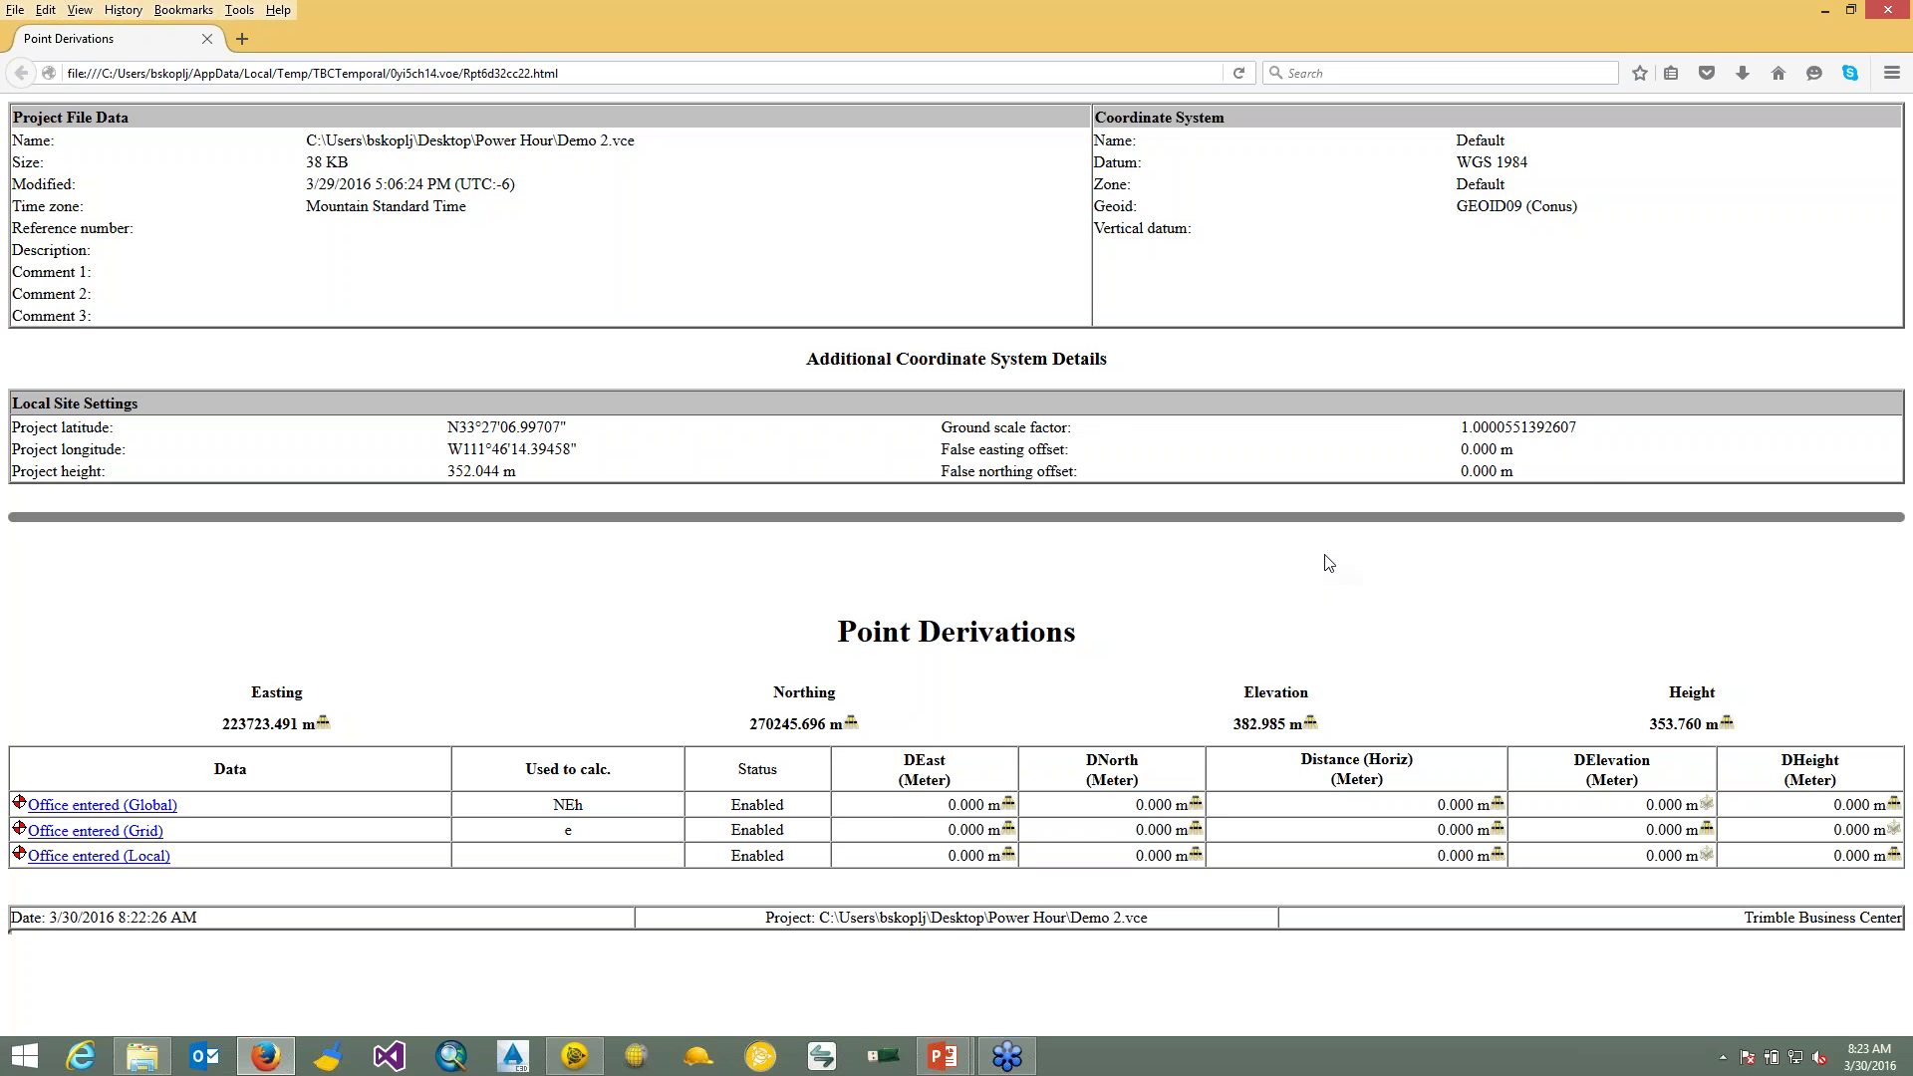
left_click(1888, 10)
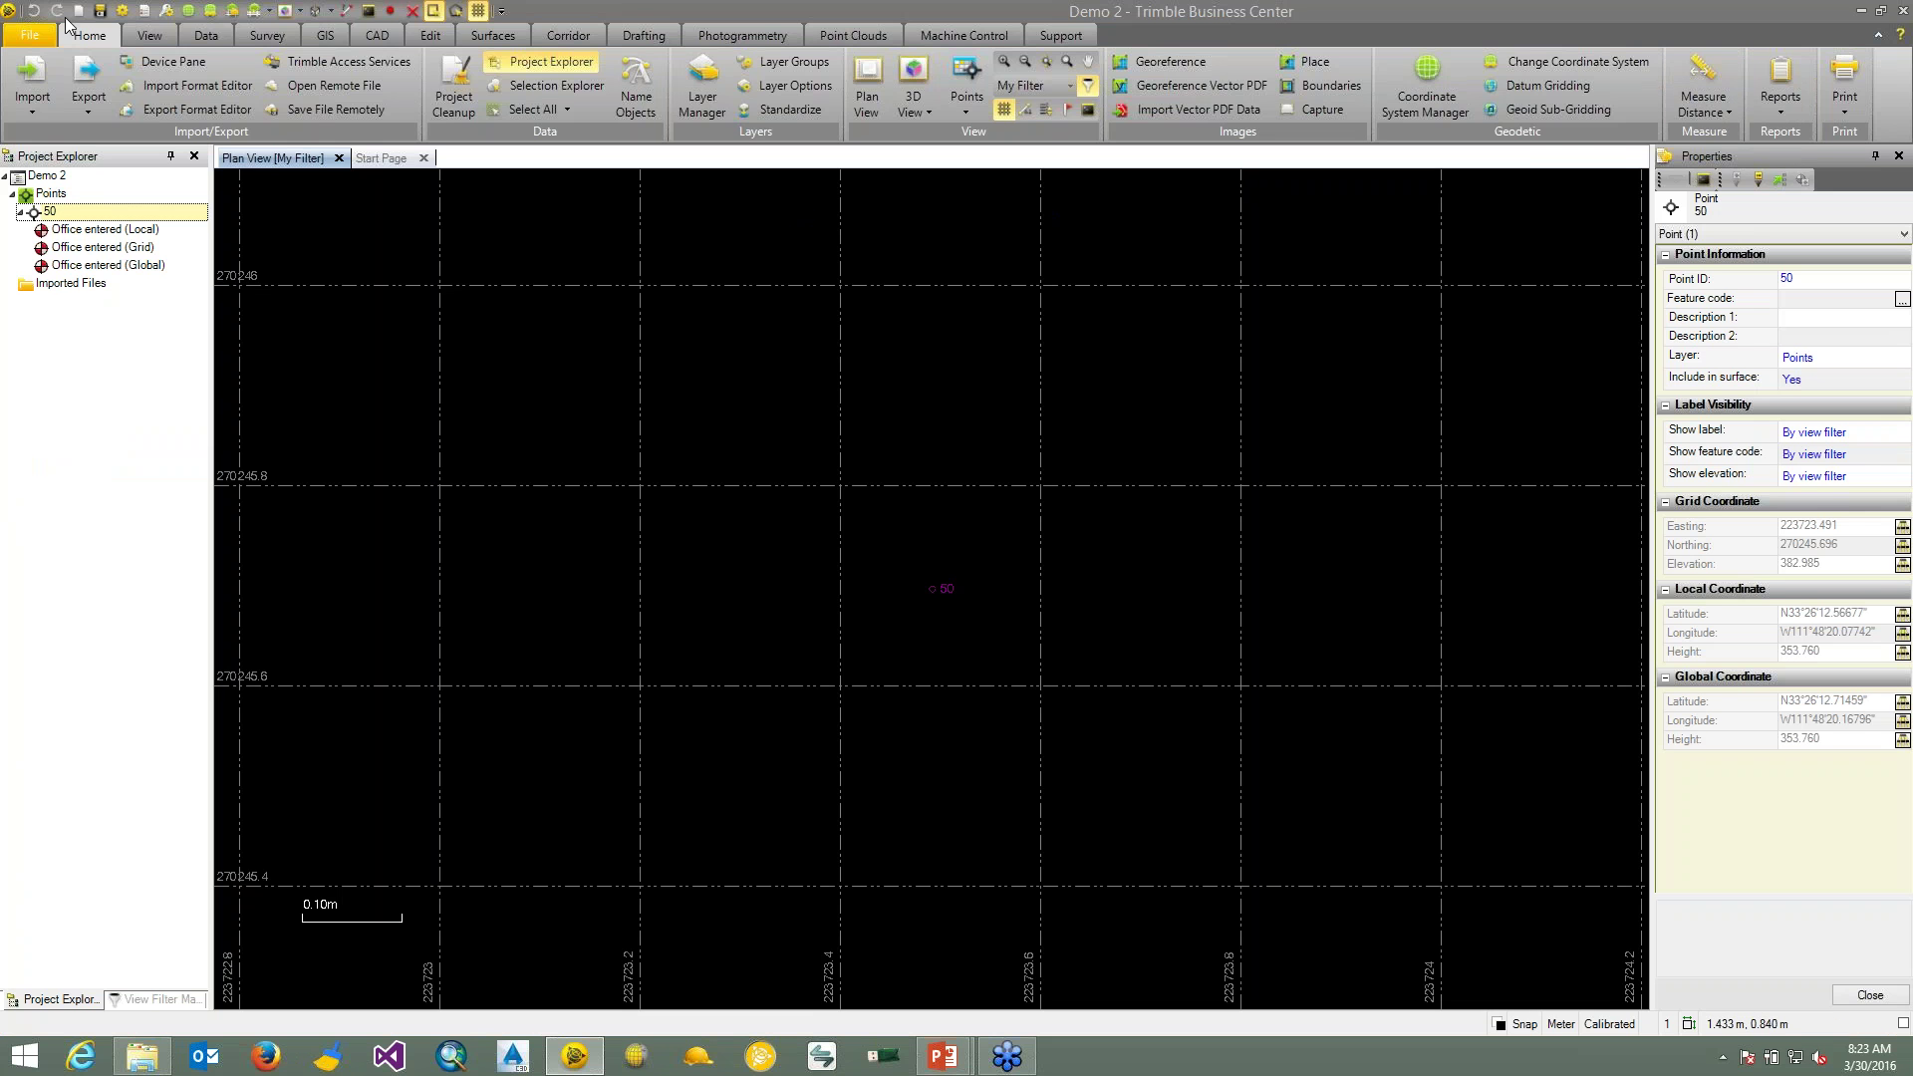
- Open the recent project Demo 3.vce and expand Points and point 50 to list its coordinates
left_click(30, 36)
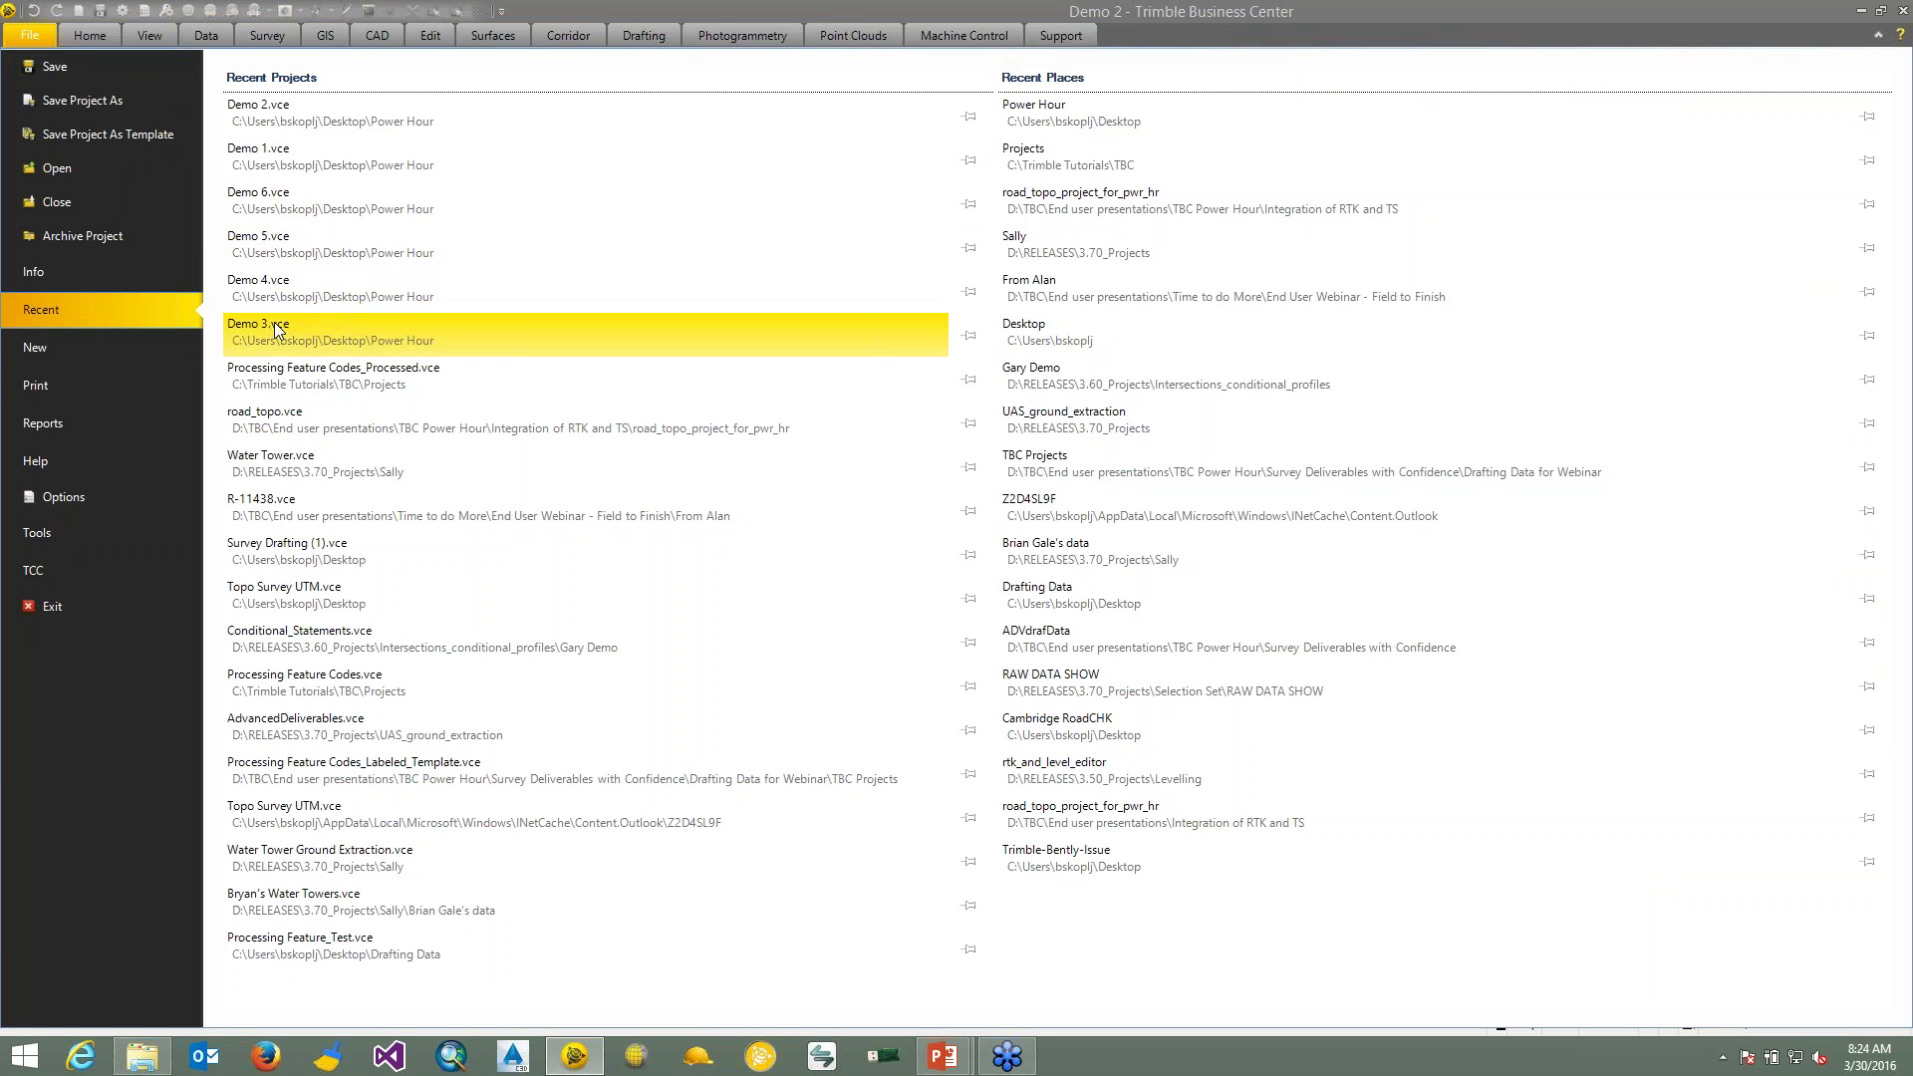
key("Escape")
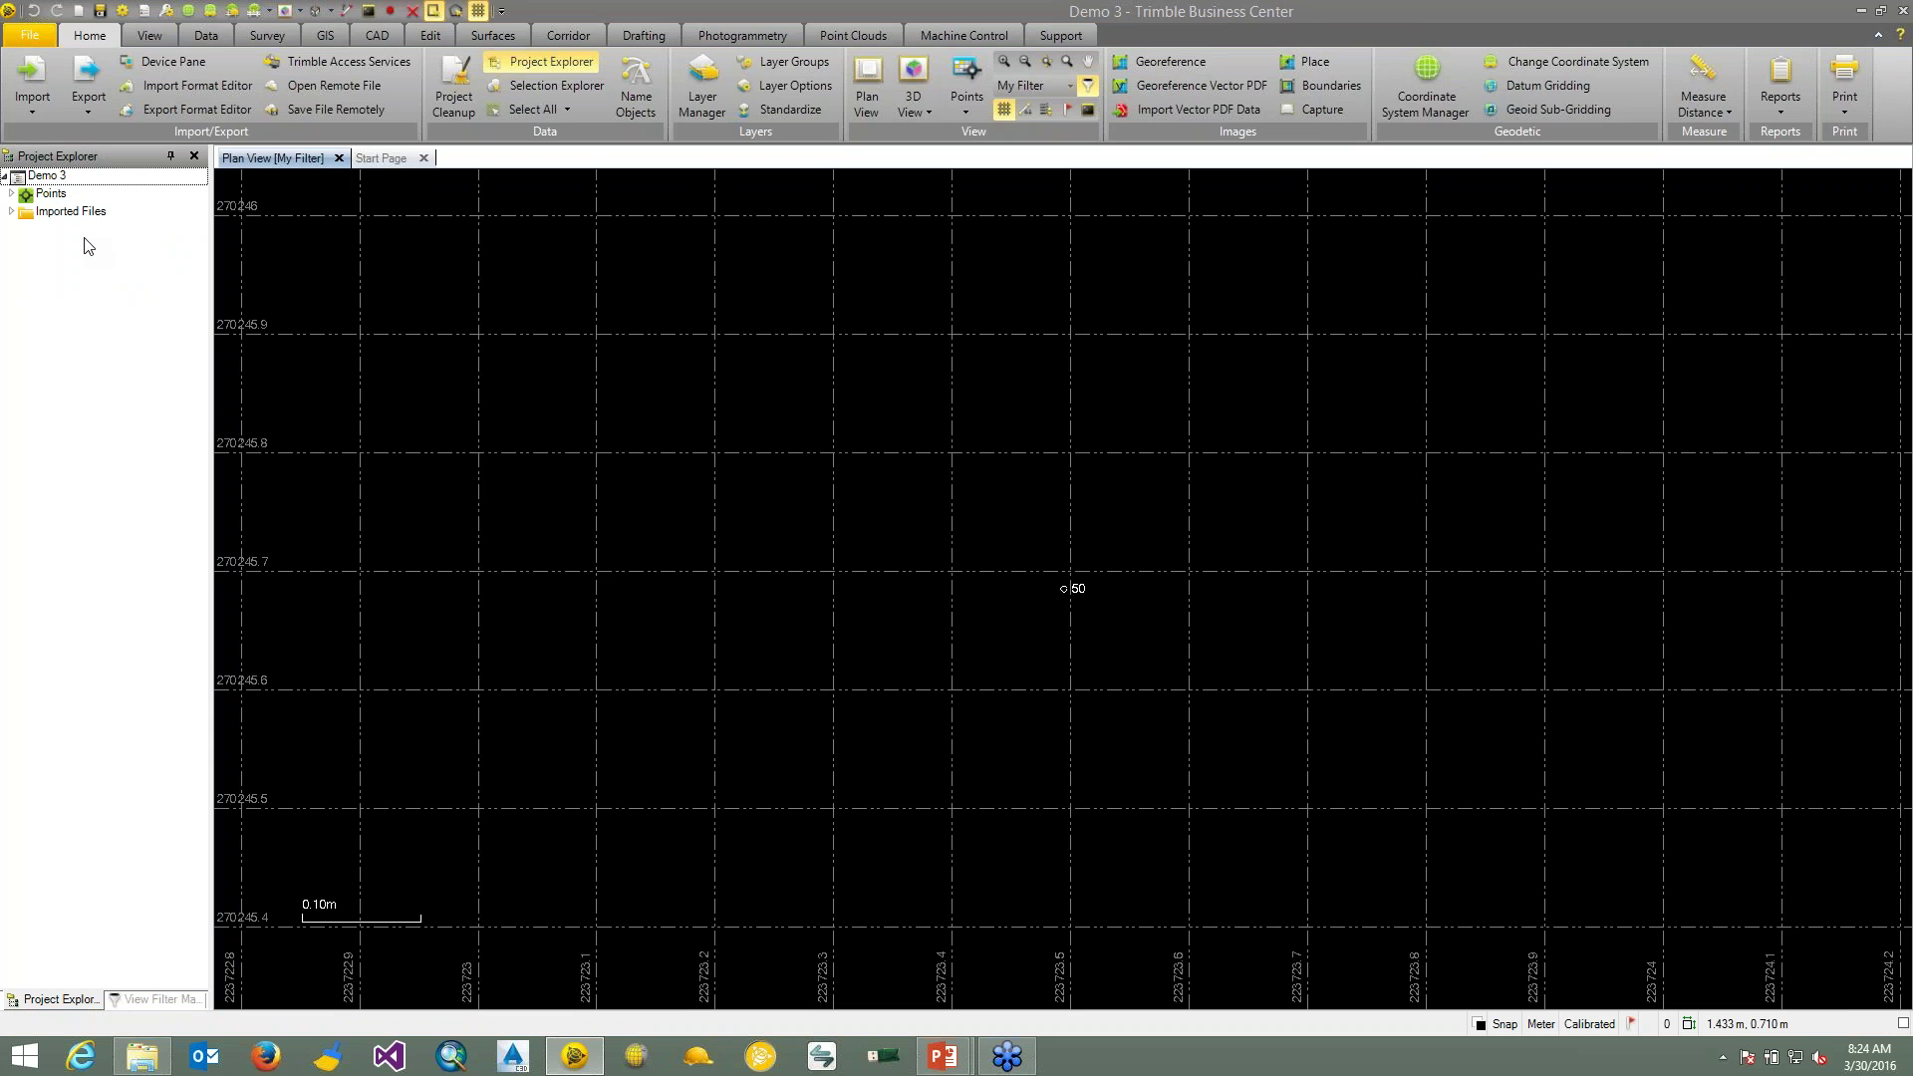
left_click(11, 194)
left_click(19, 211)
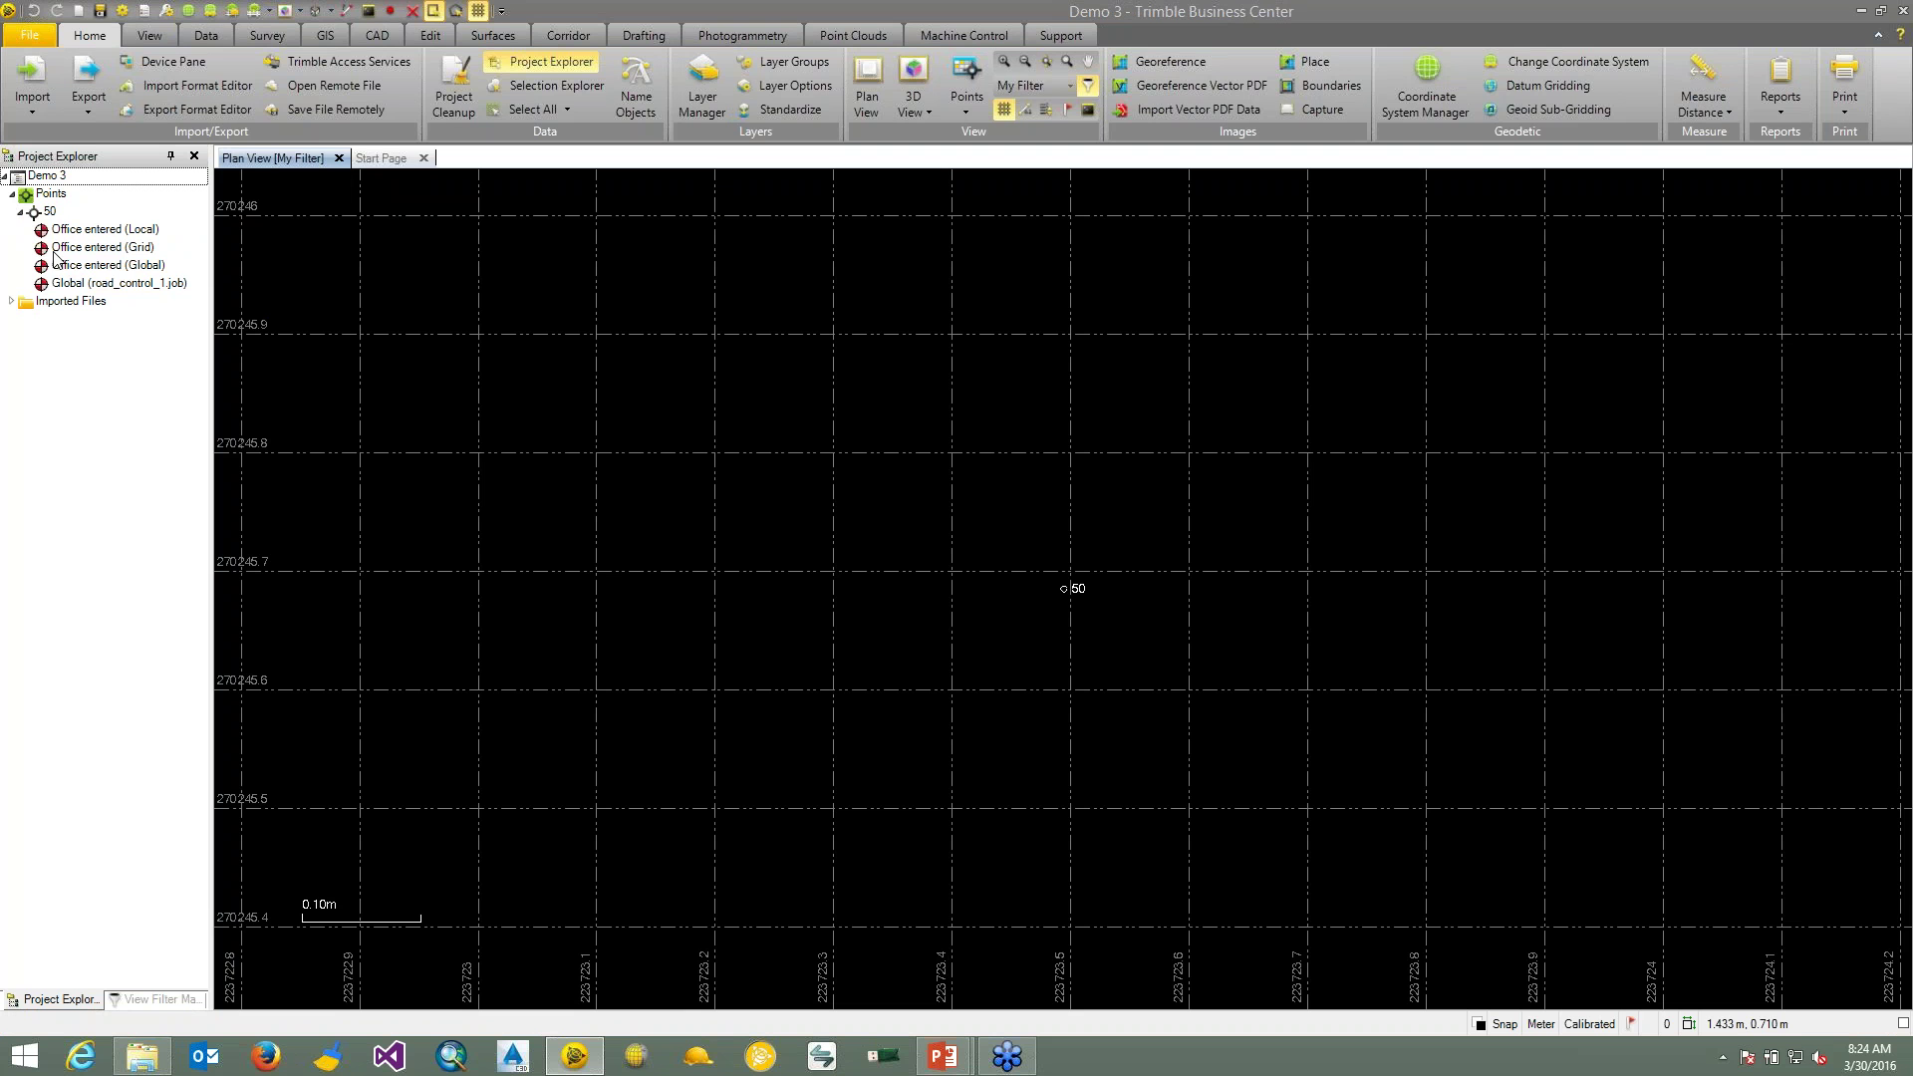
- Run a Point Derivation Report for point 50 in Demo 3 and review how its four coordinates are ranked
left_click(91, 286)
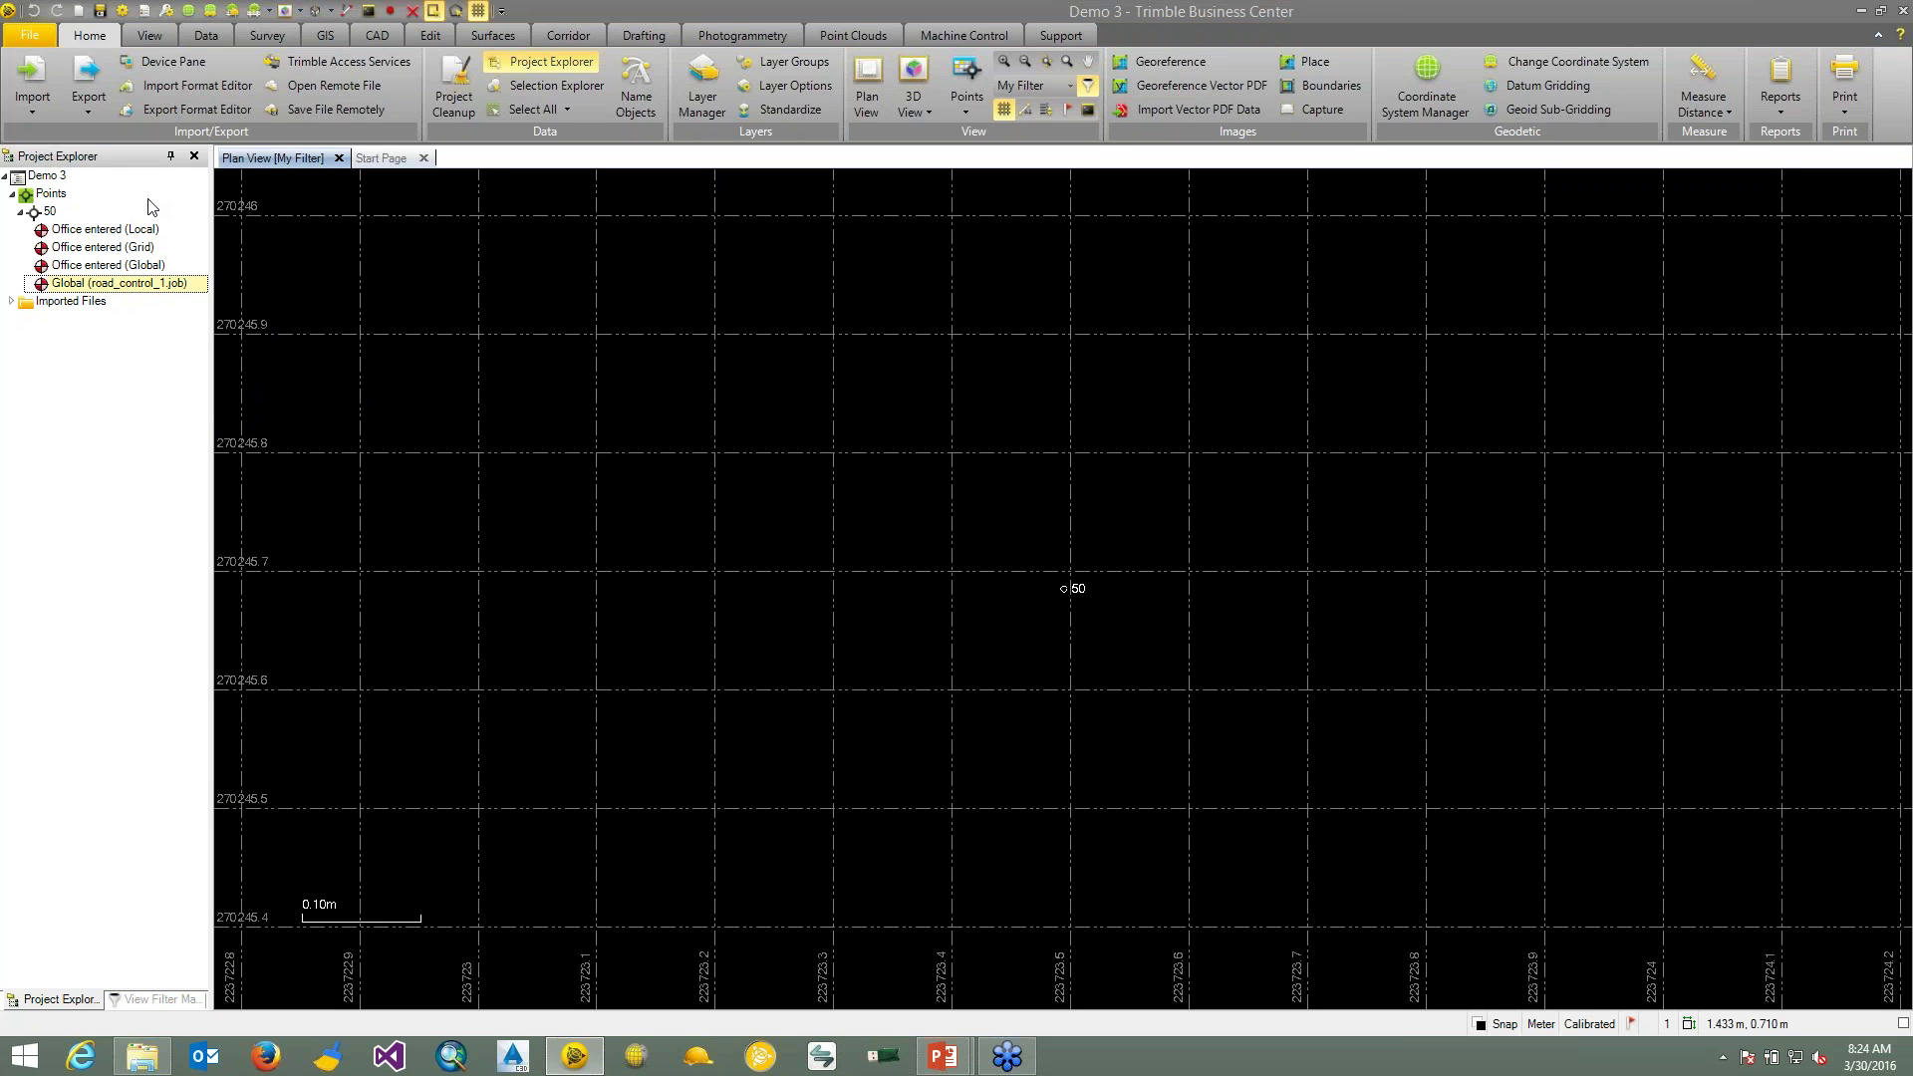
left_click(56, 214)
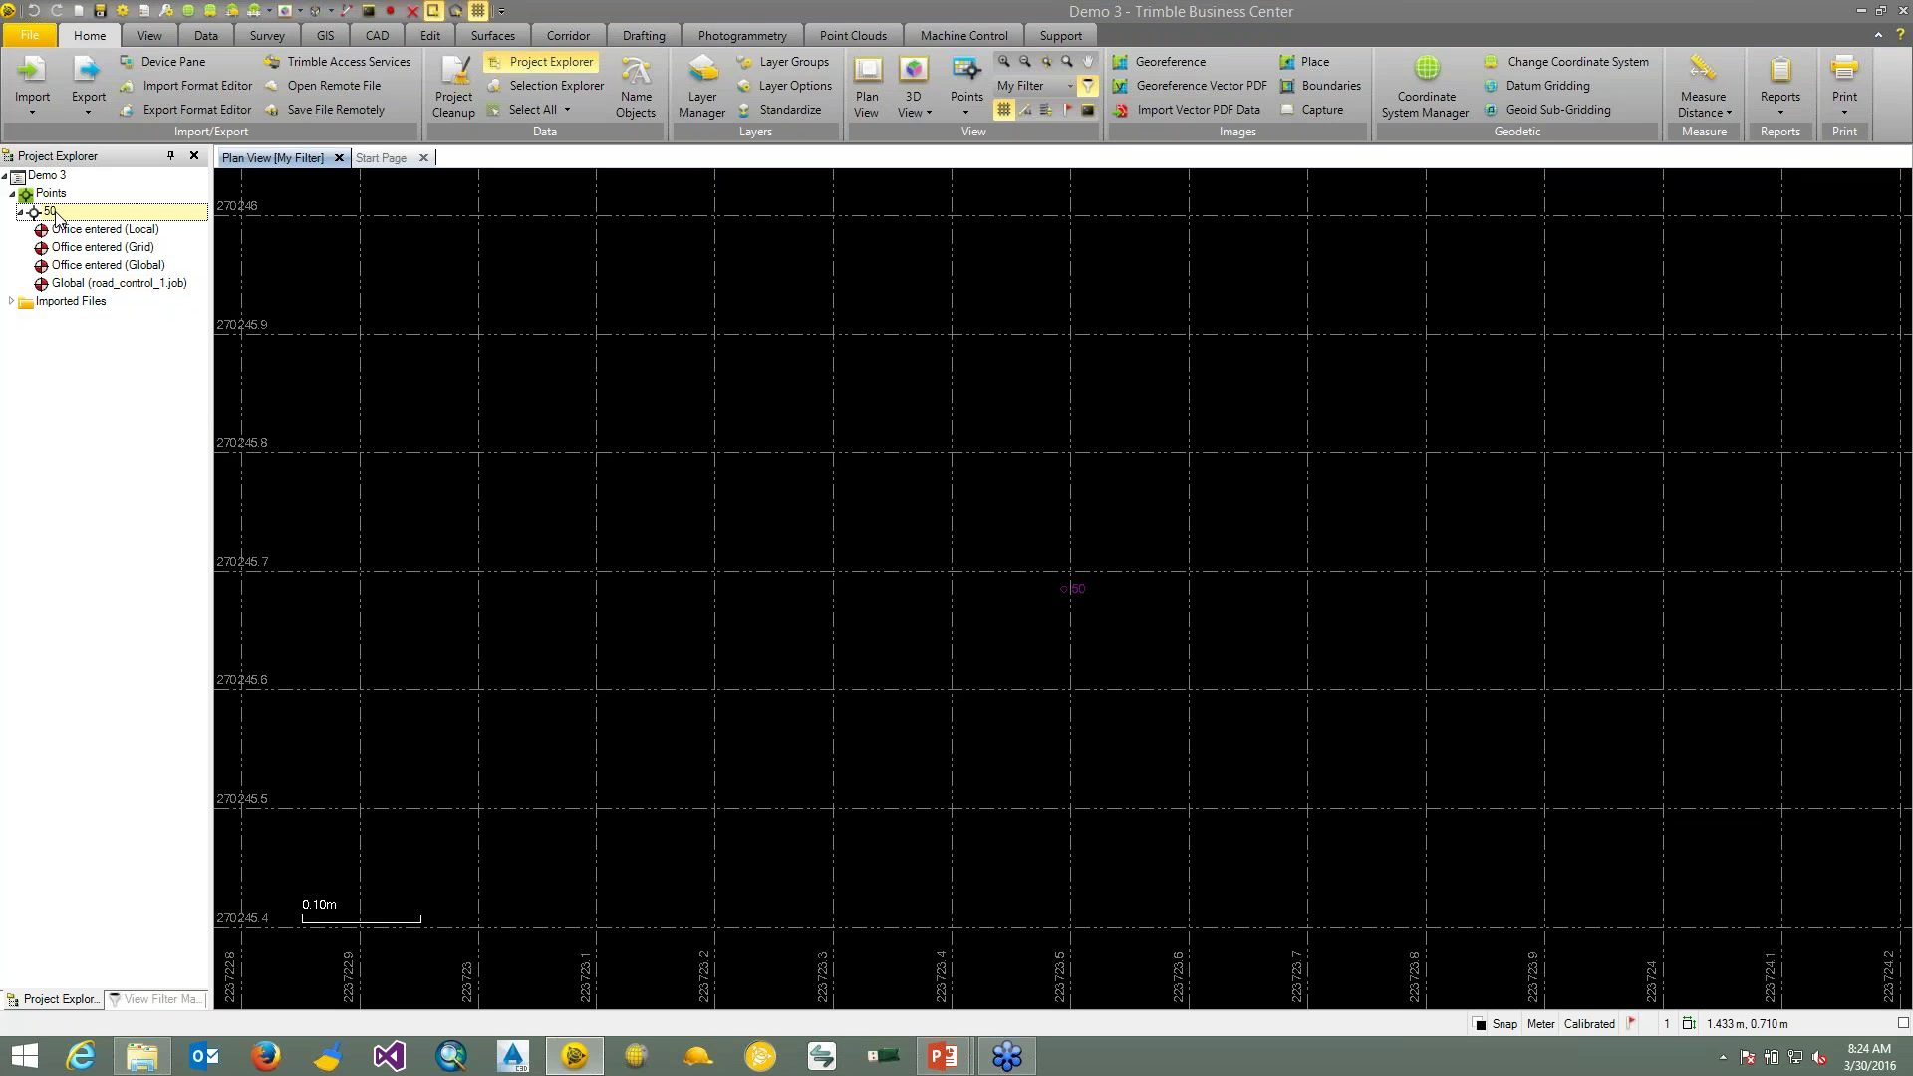
right_click(56, 215)
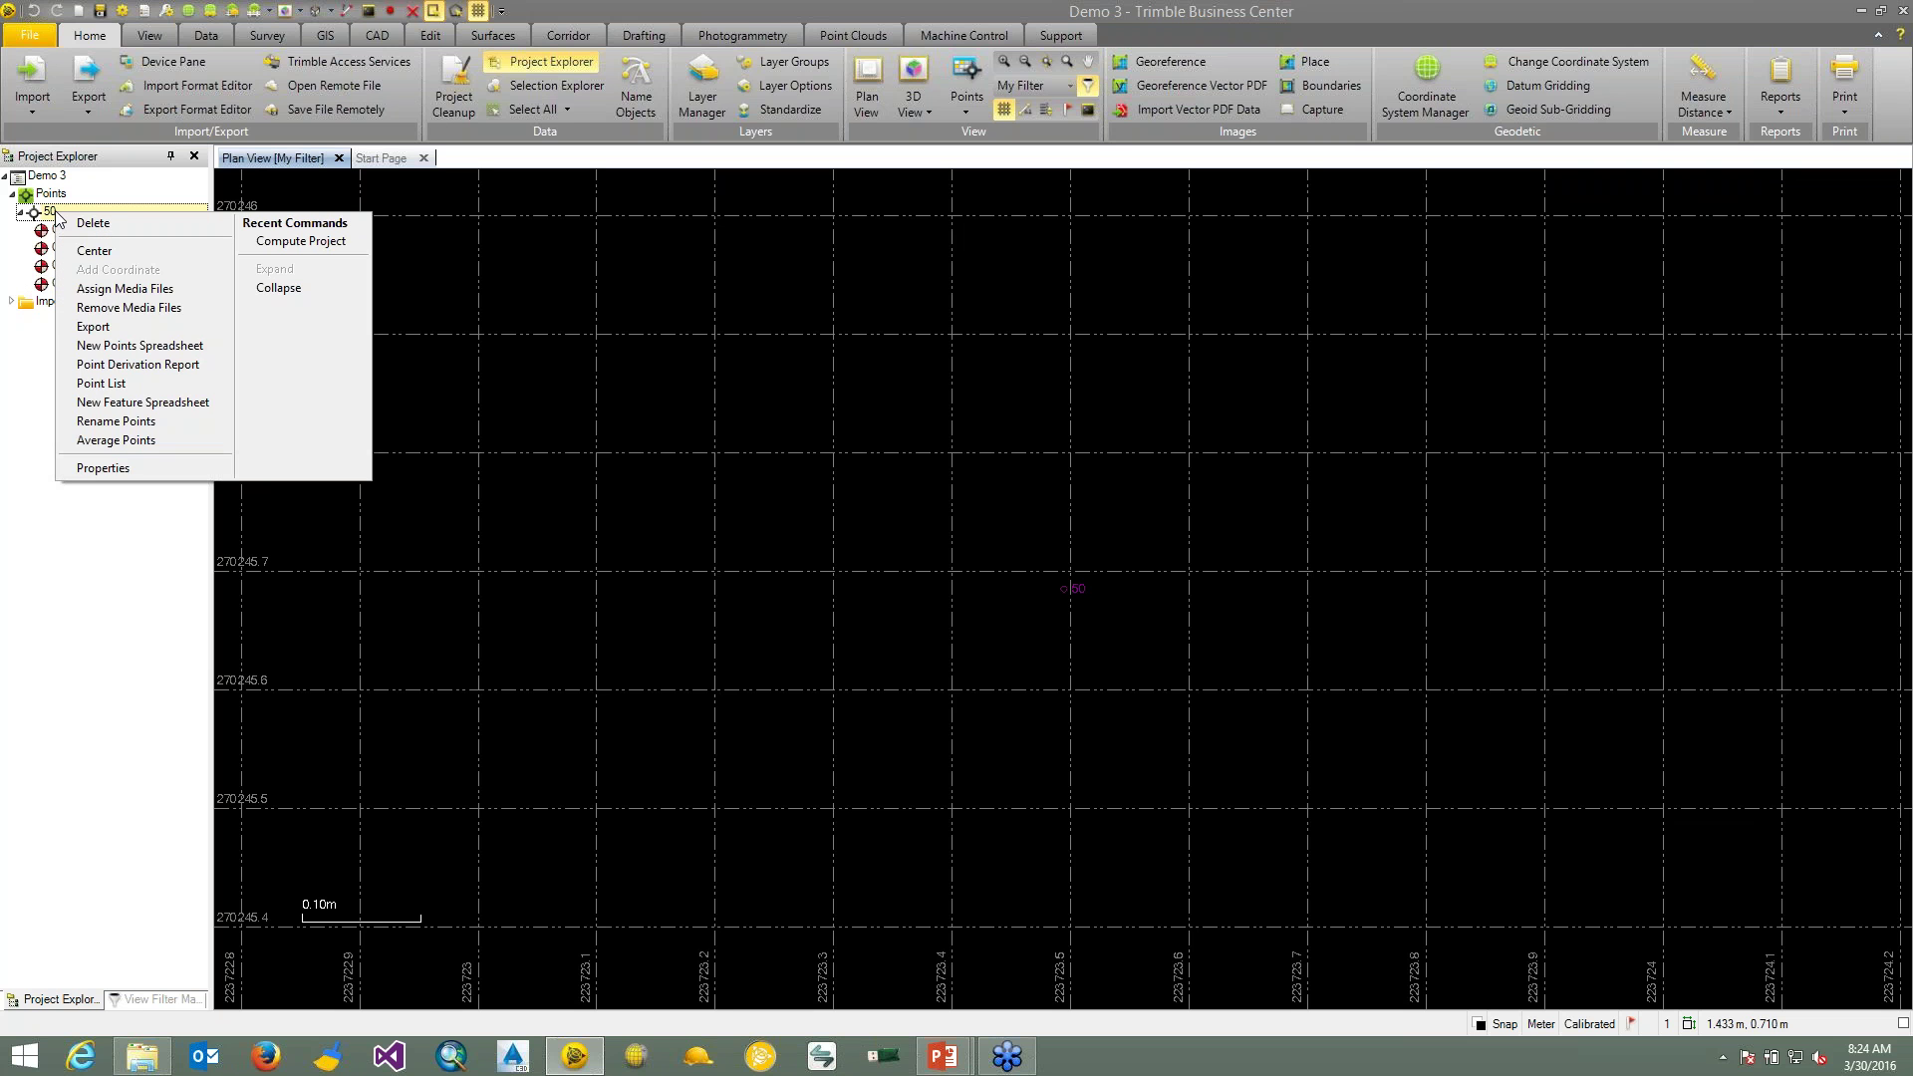
left_click(138, 364)
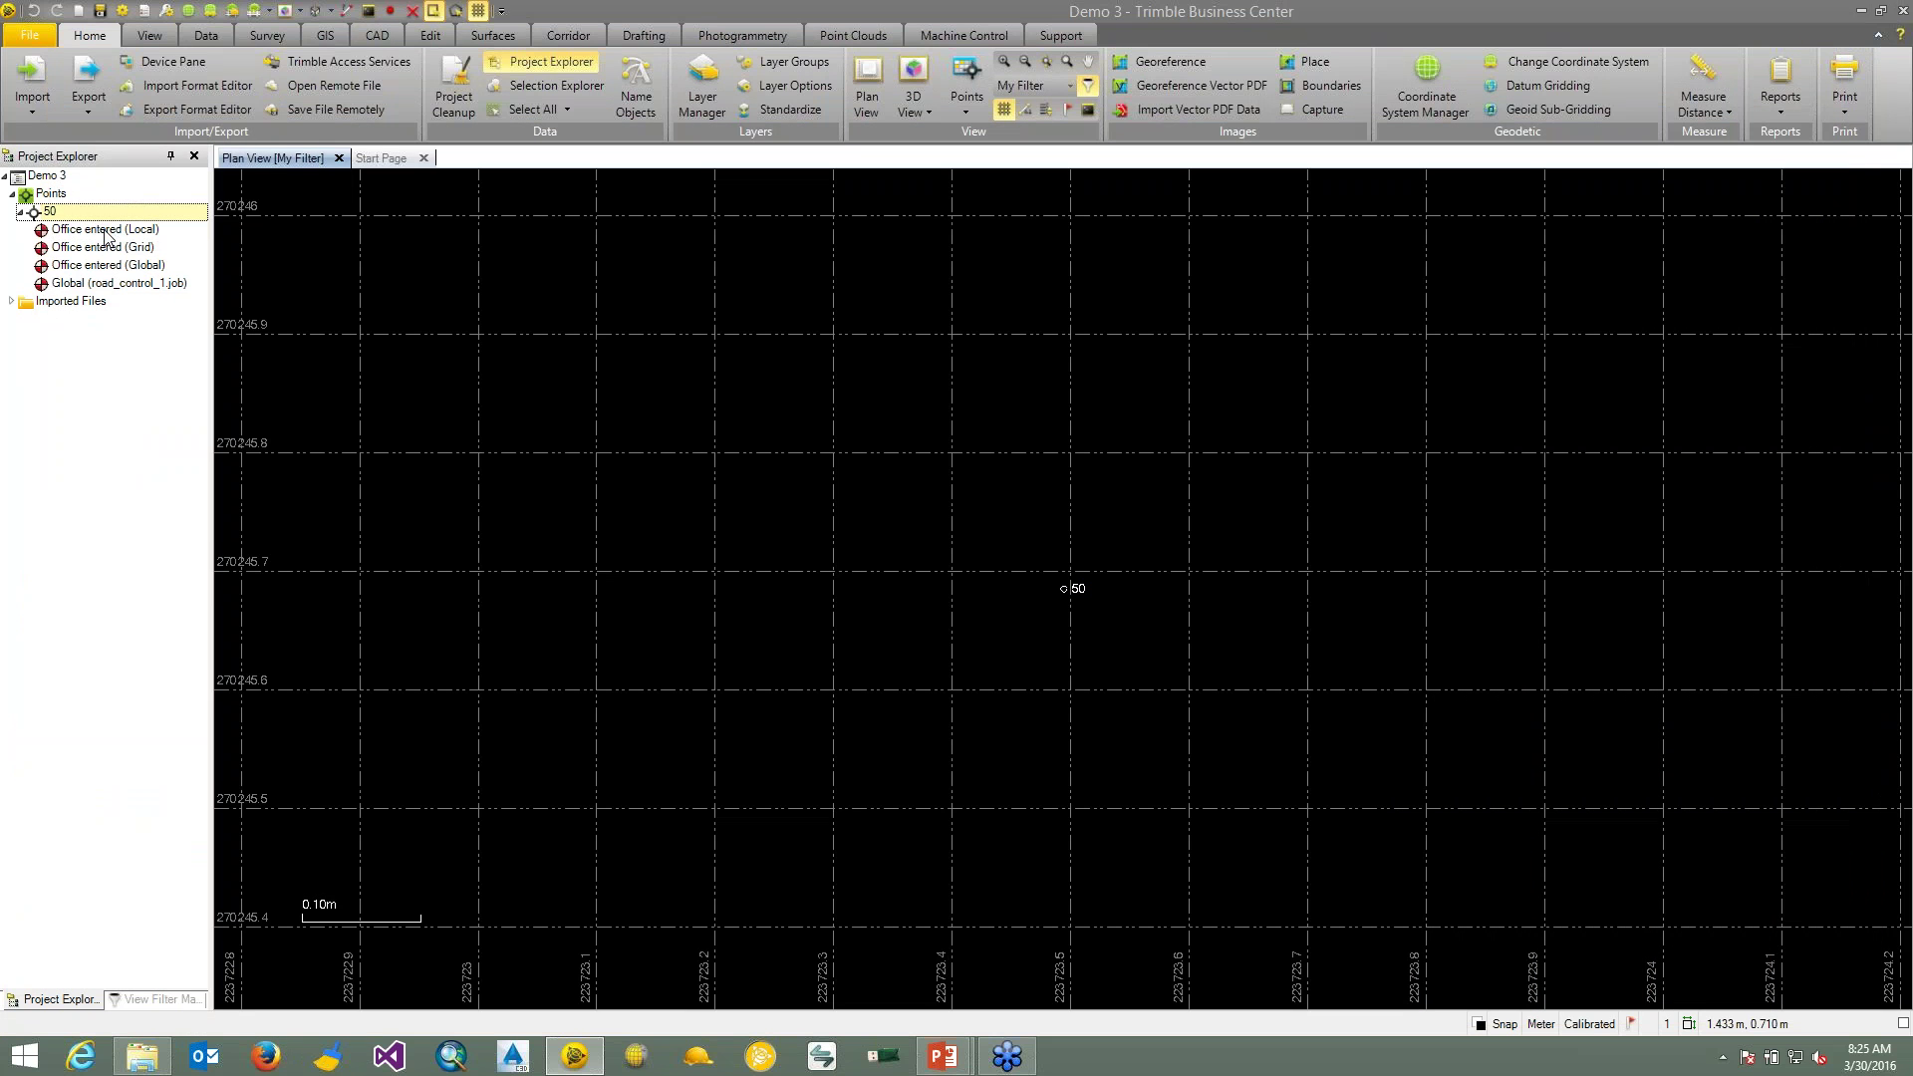
- Set the status of point 50's office-entered Global coordinate to Enabled as check
left_click(105, 232)
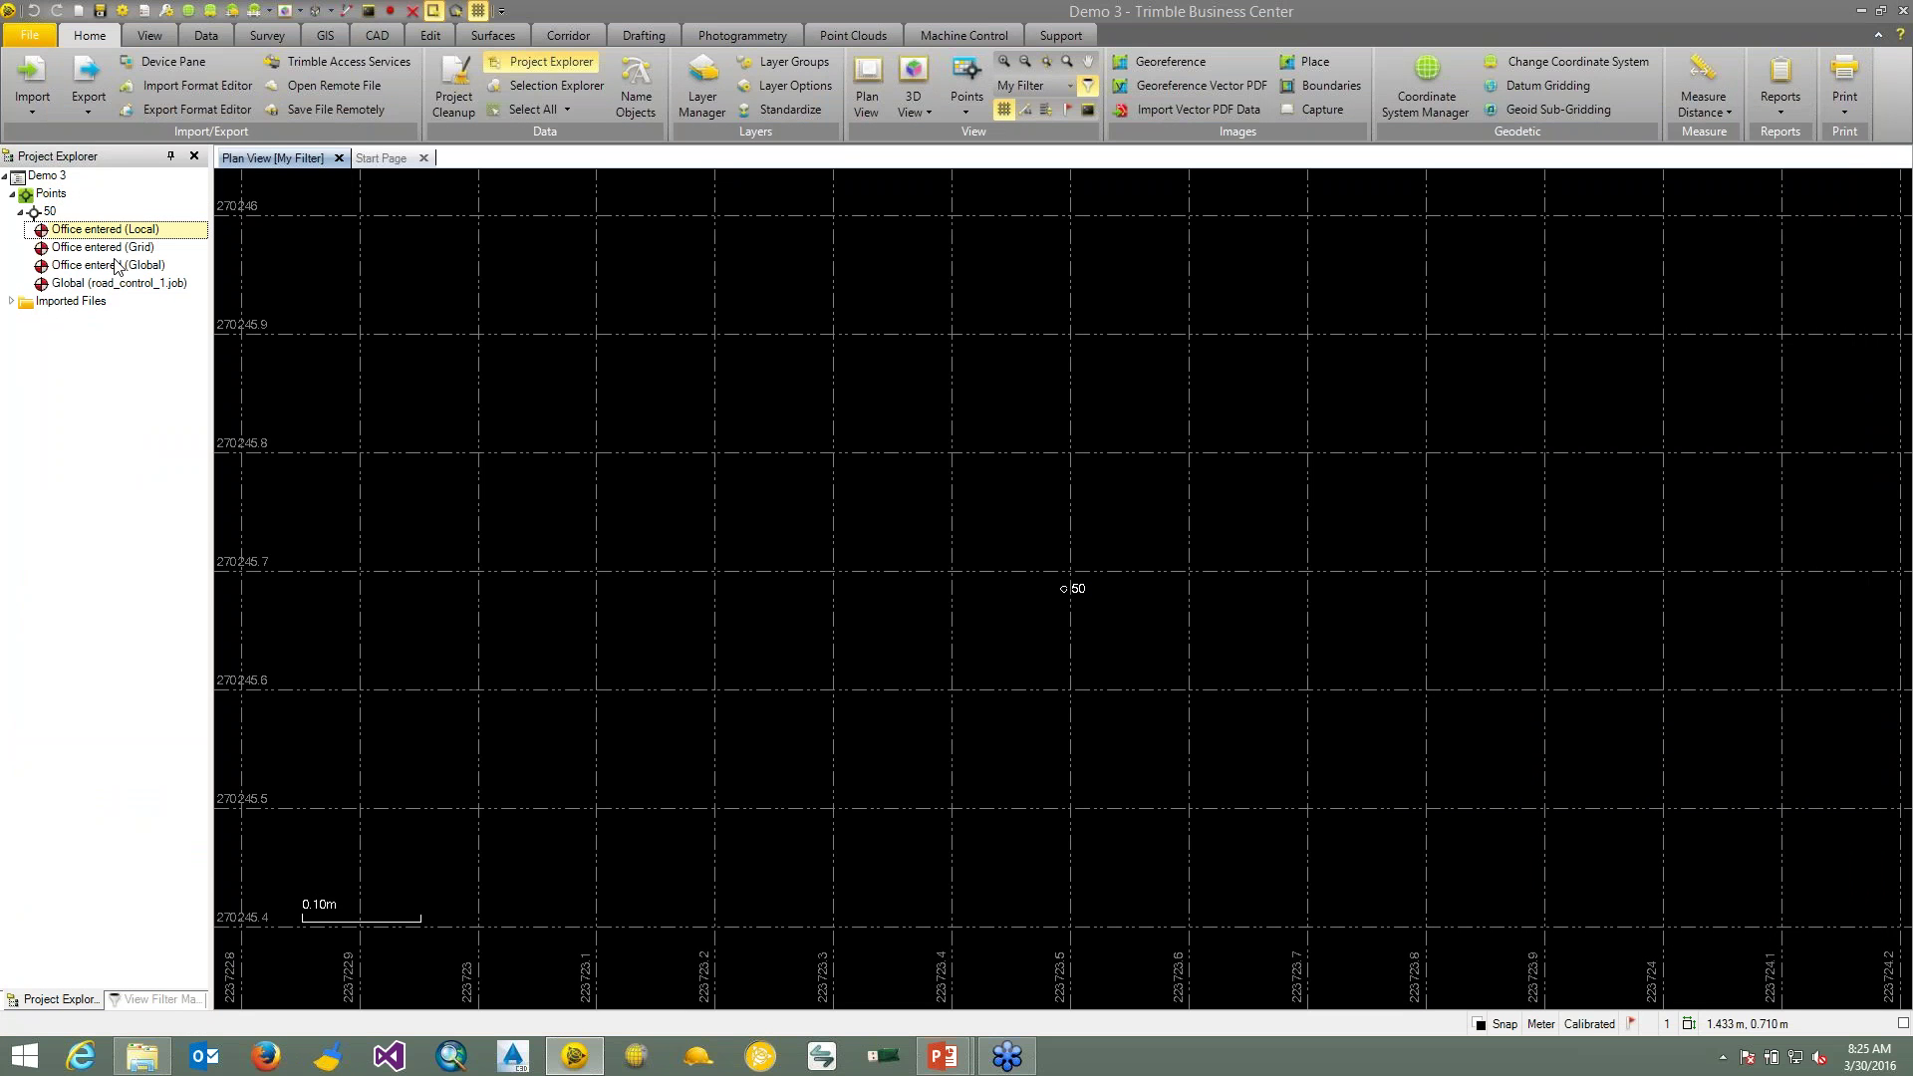
left_click(129, 266)
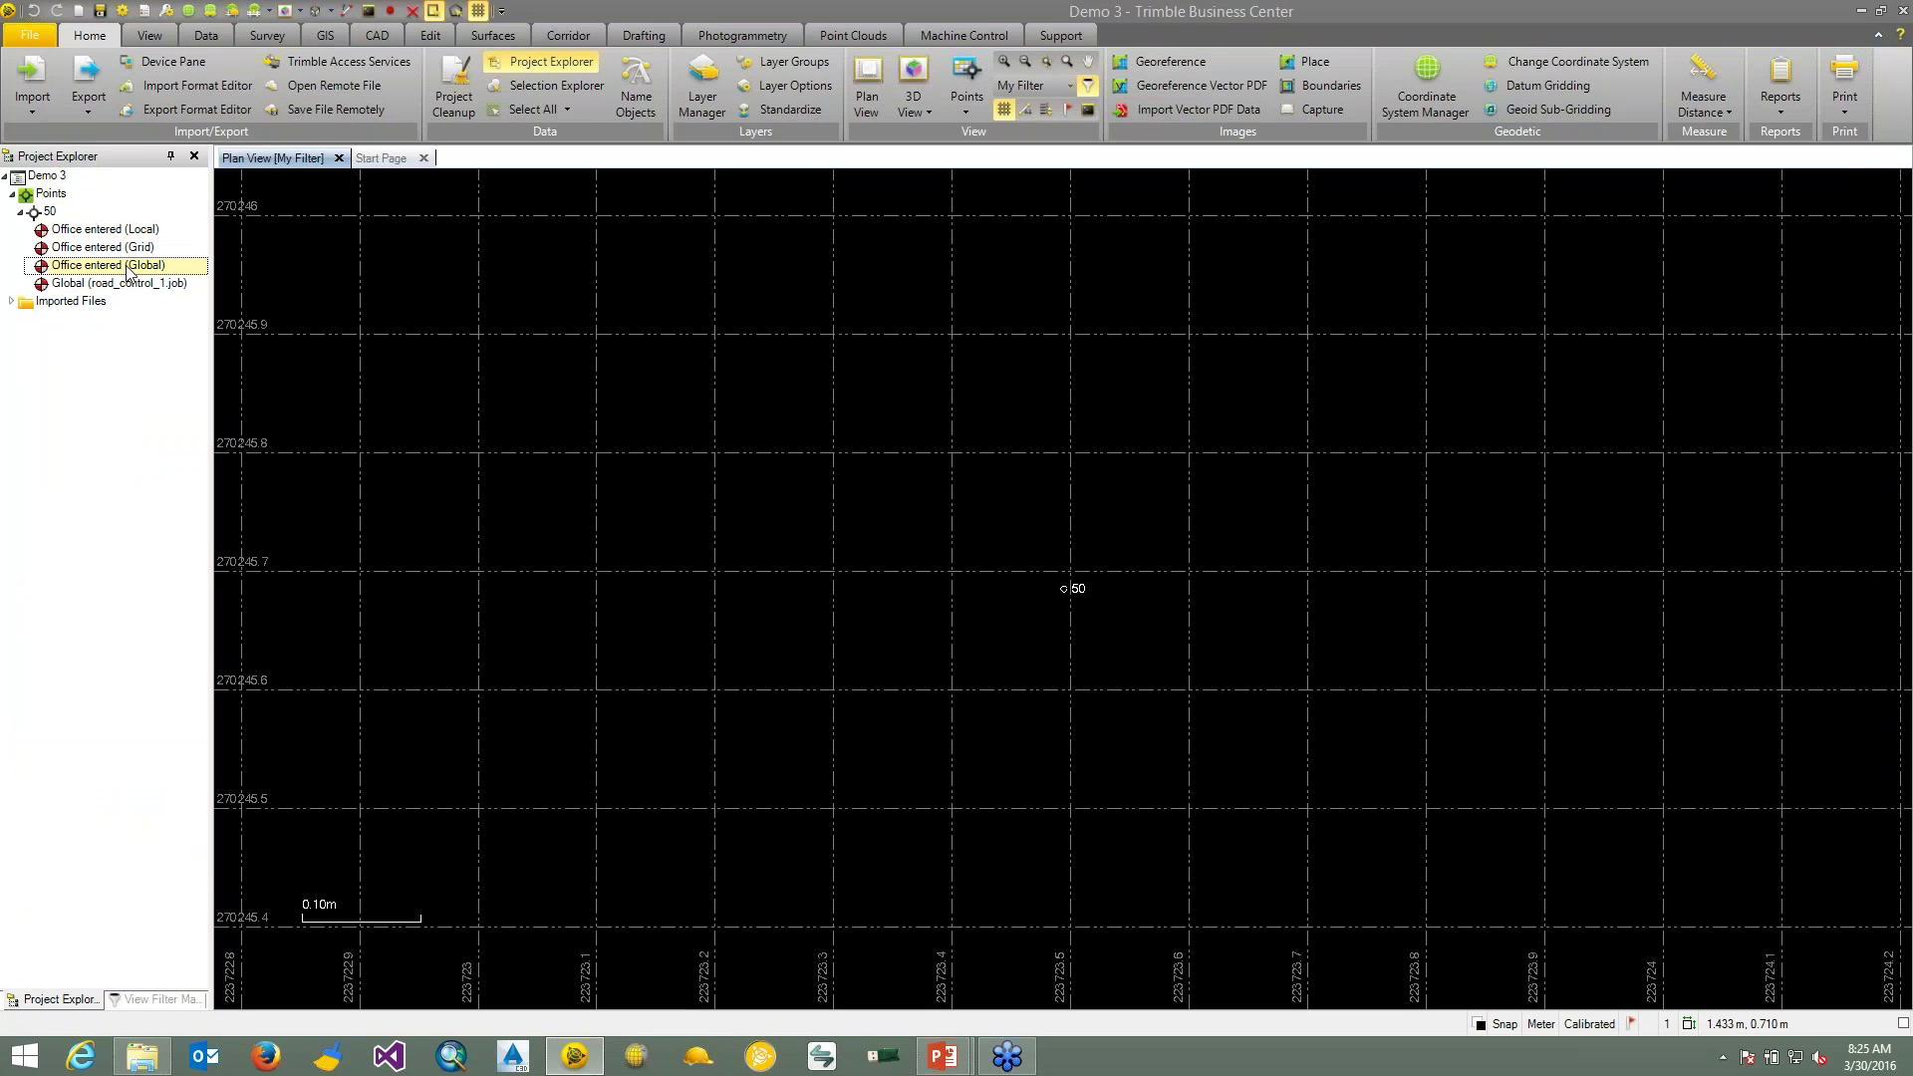
double_click(129, 266)
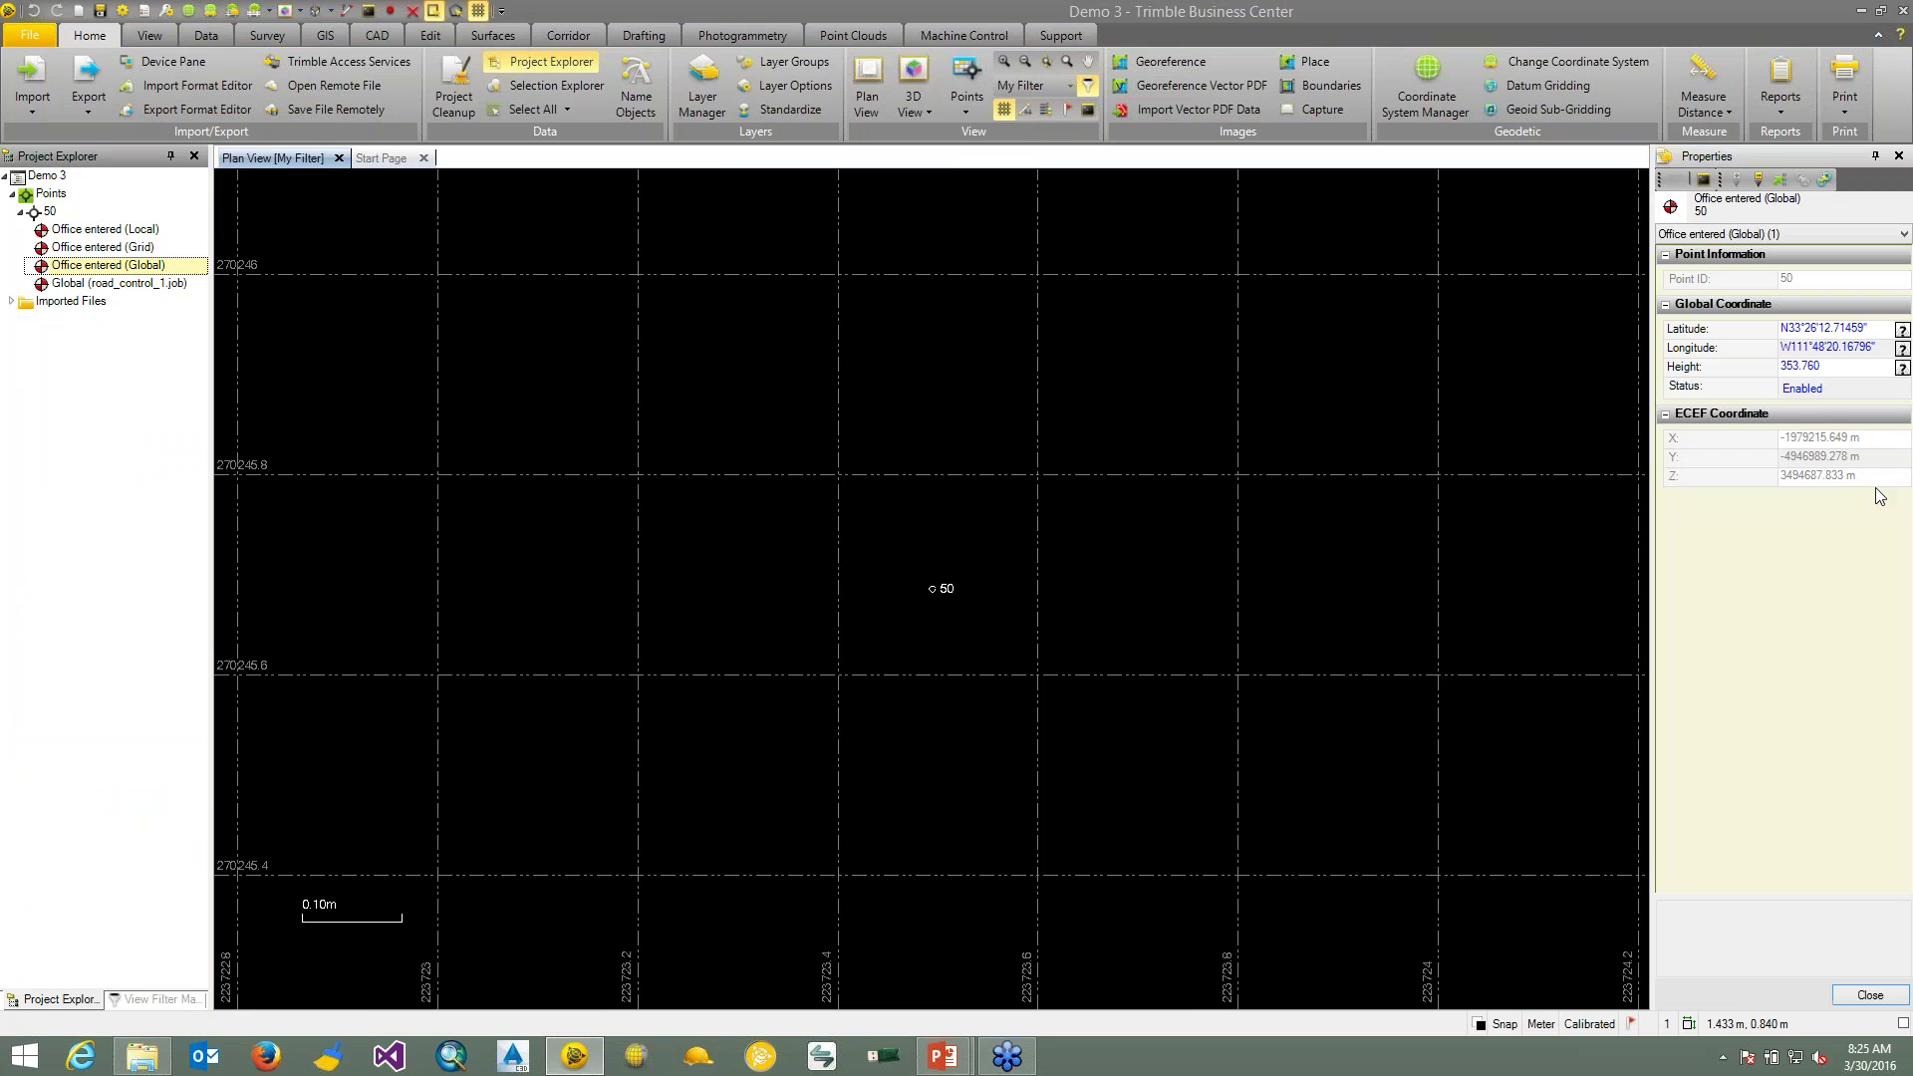
left_click(1888, 388)
left_click(1823, 414)
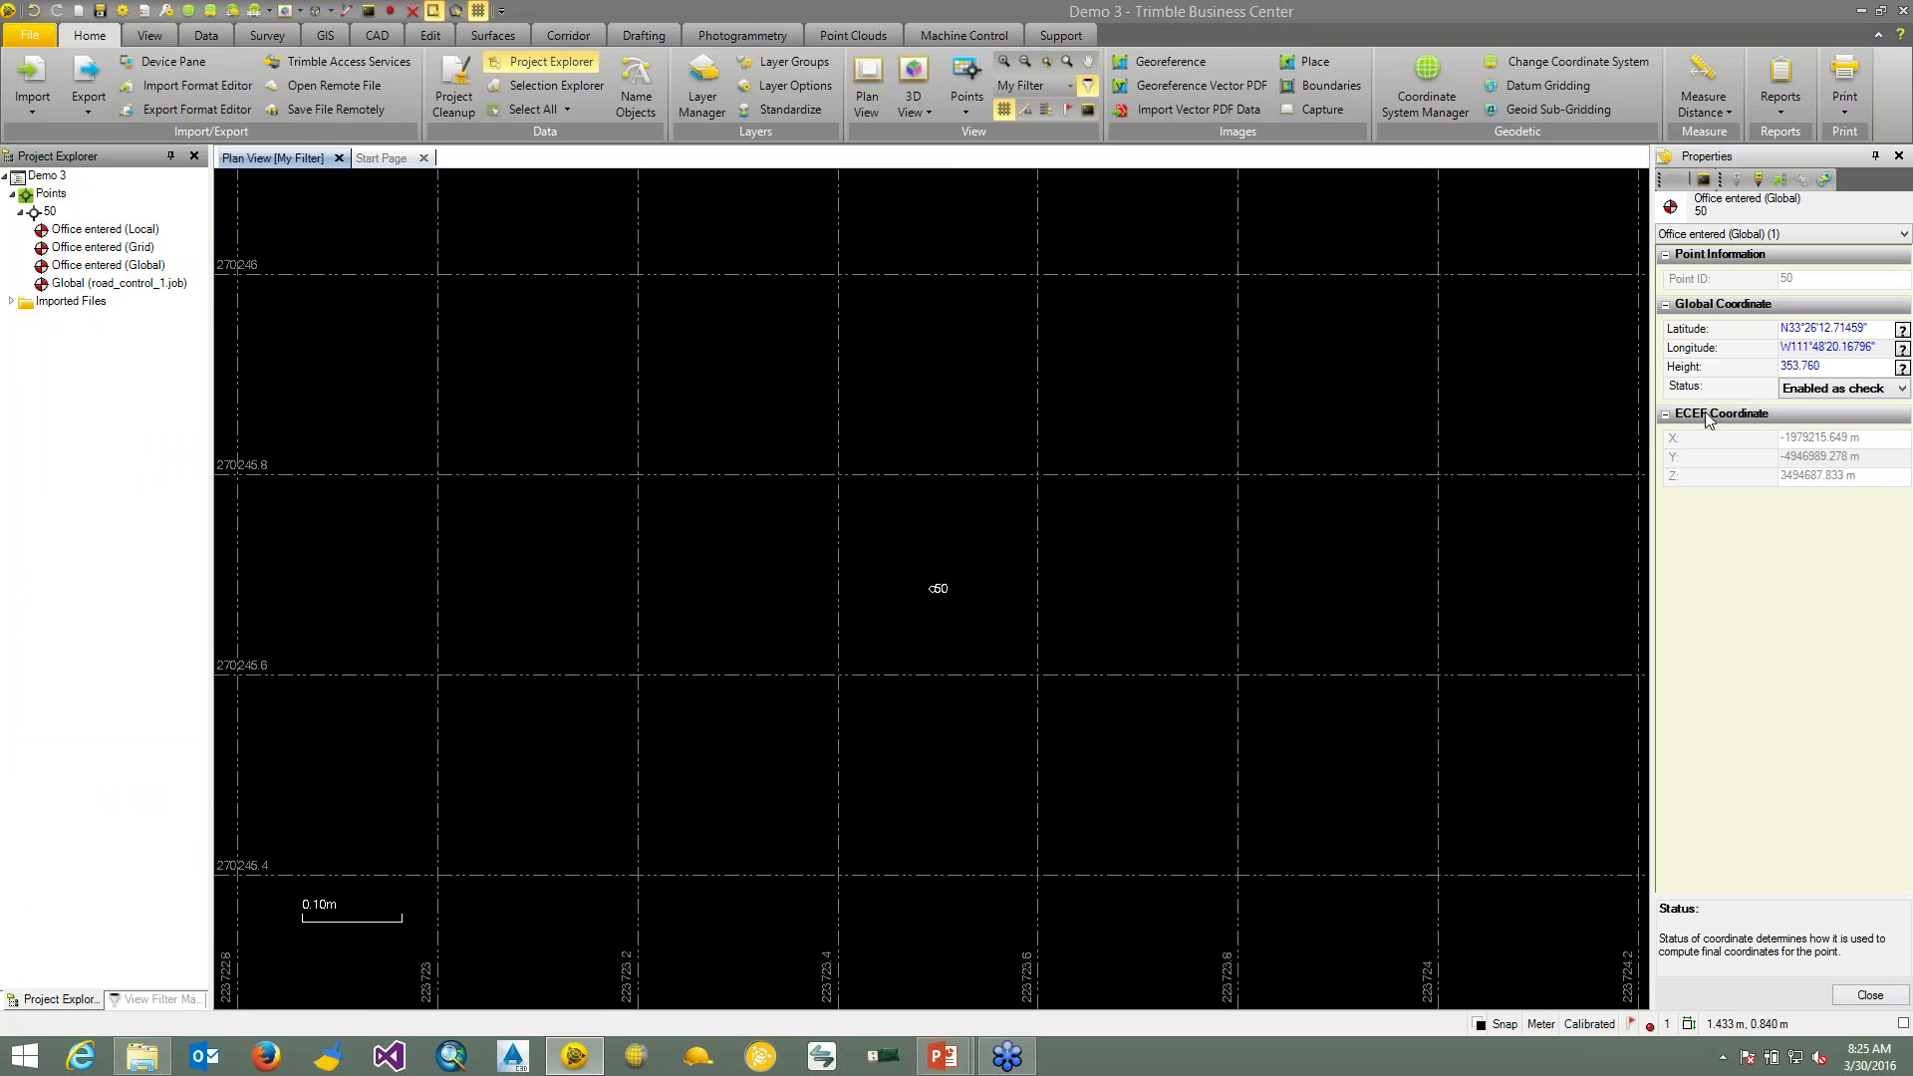
- Rerun the Point Derivation Report for point 50, review and close it, and switch to the PowerPoint slide "Rule #3: Measurement Methods"
right_click(48, 212)
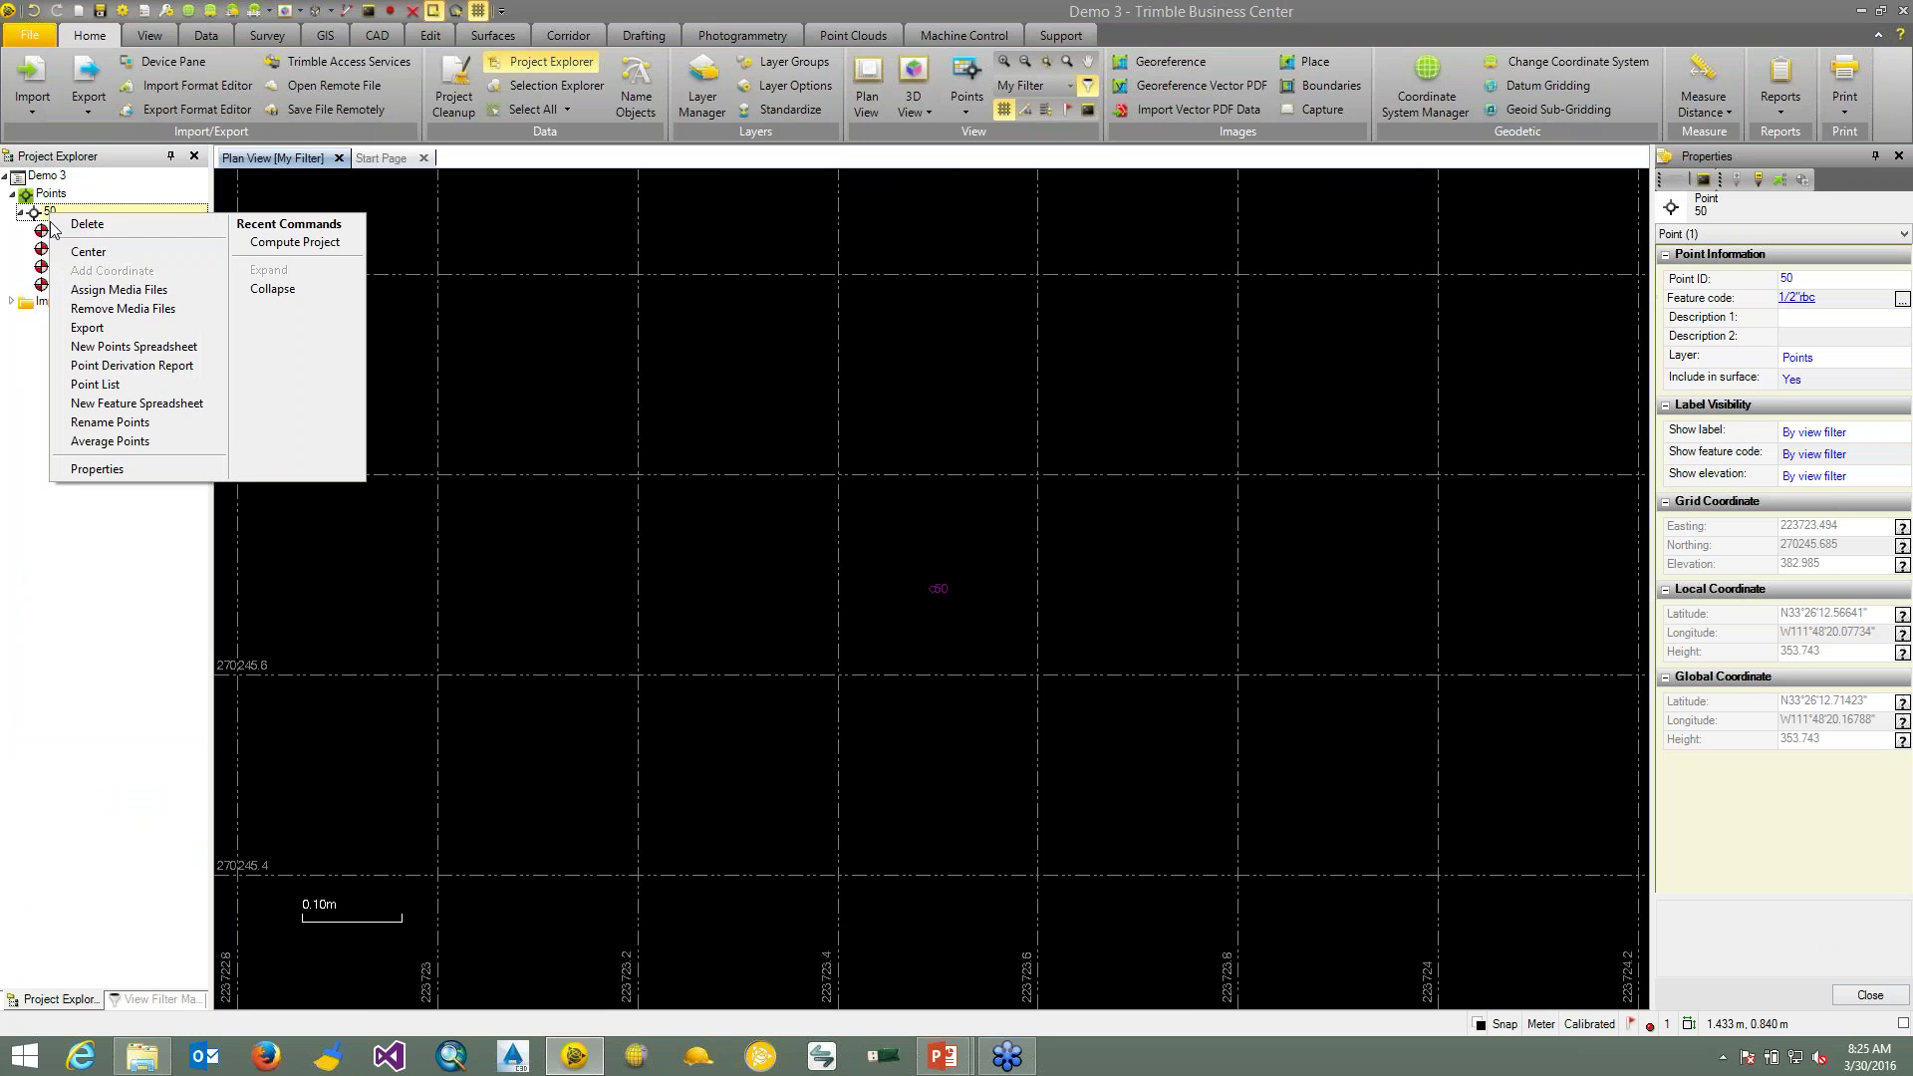
left_click(121, 368)
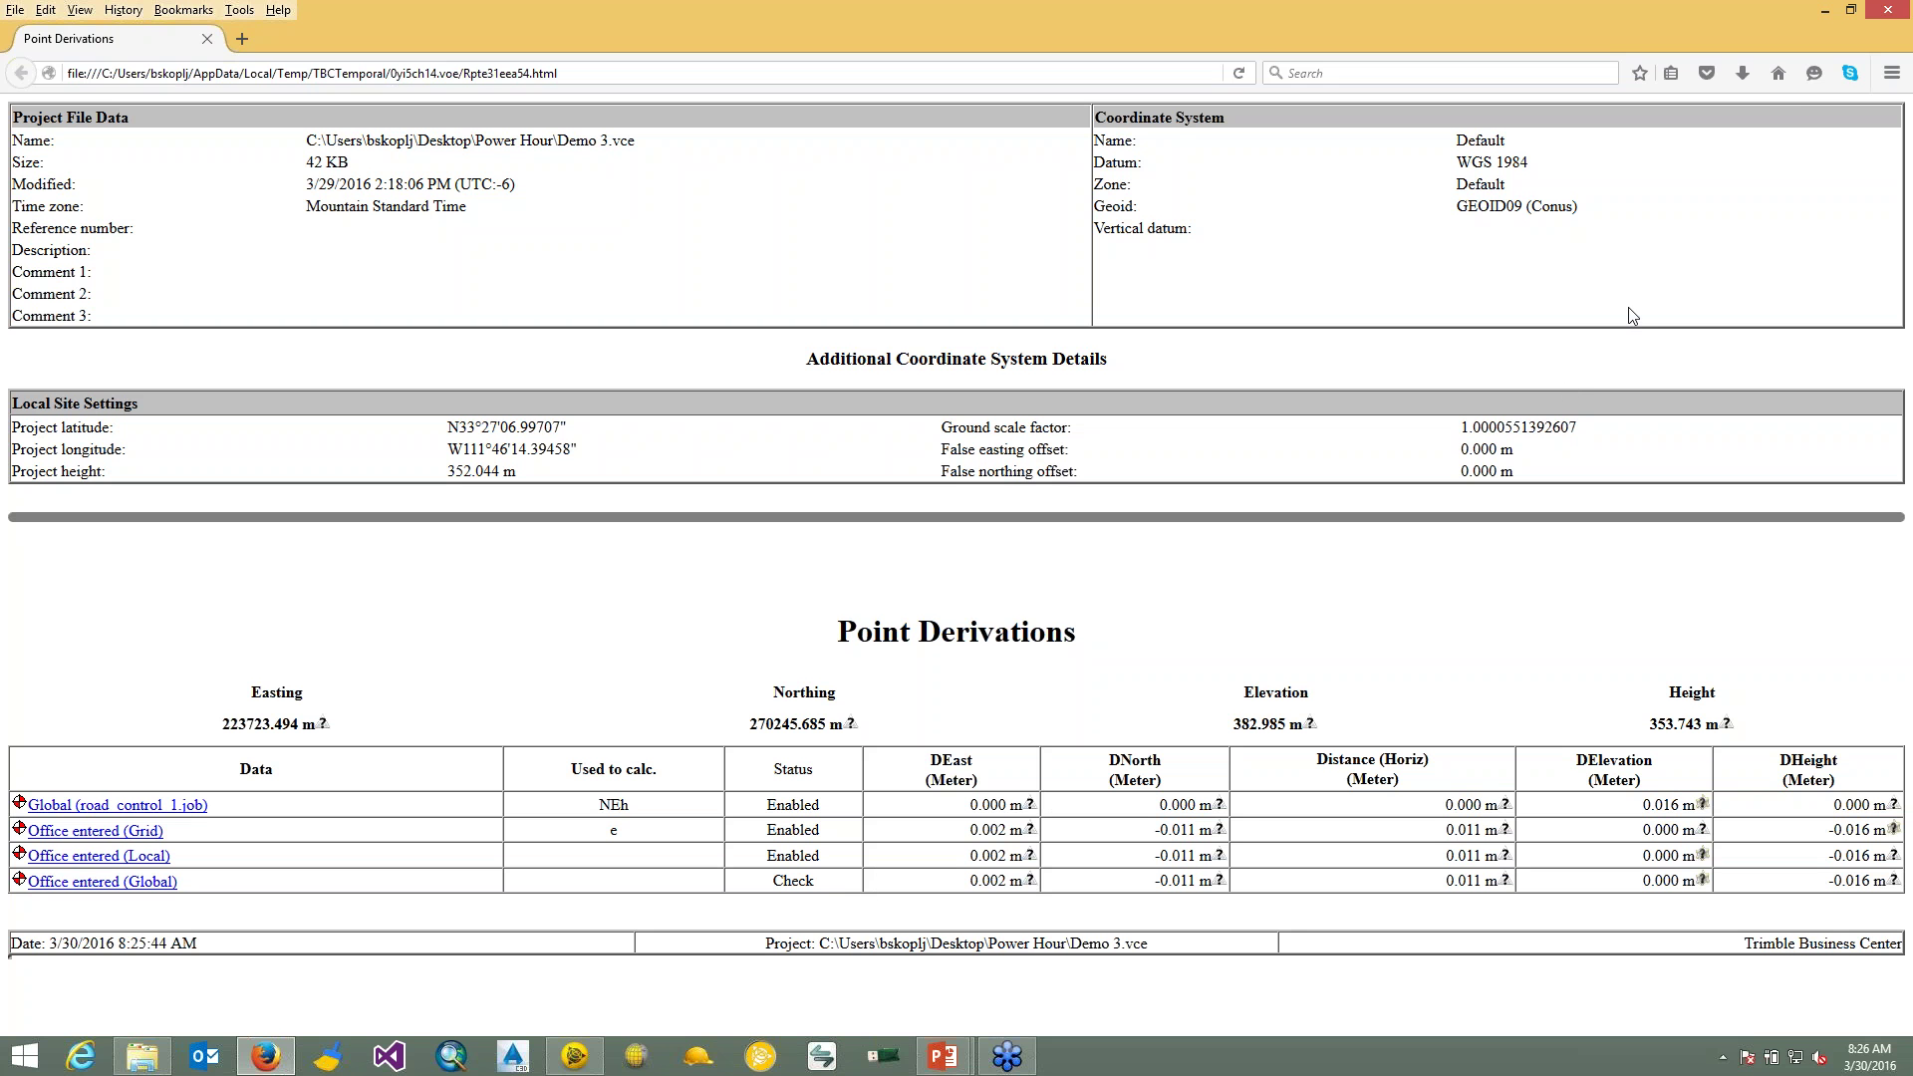
left_click(1890, 20)
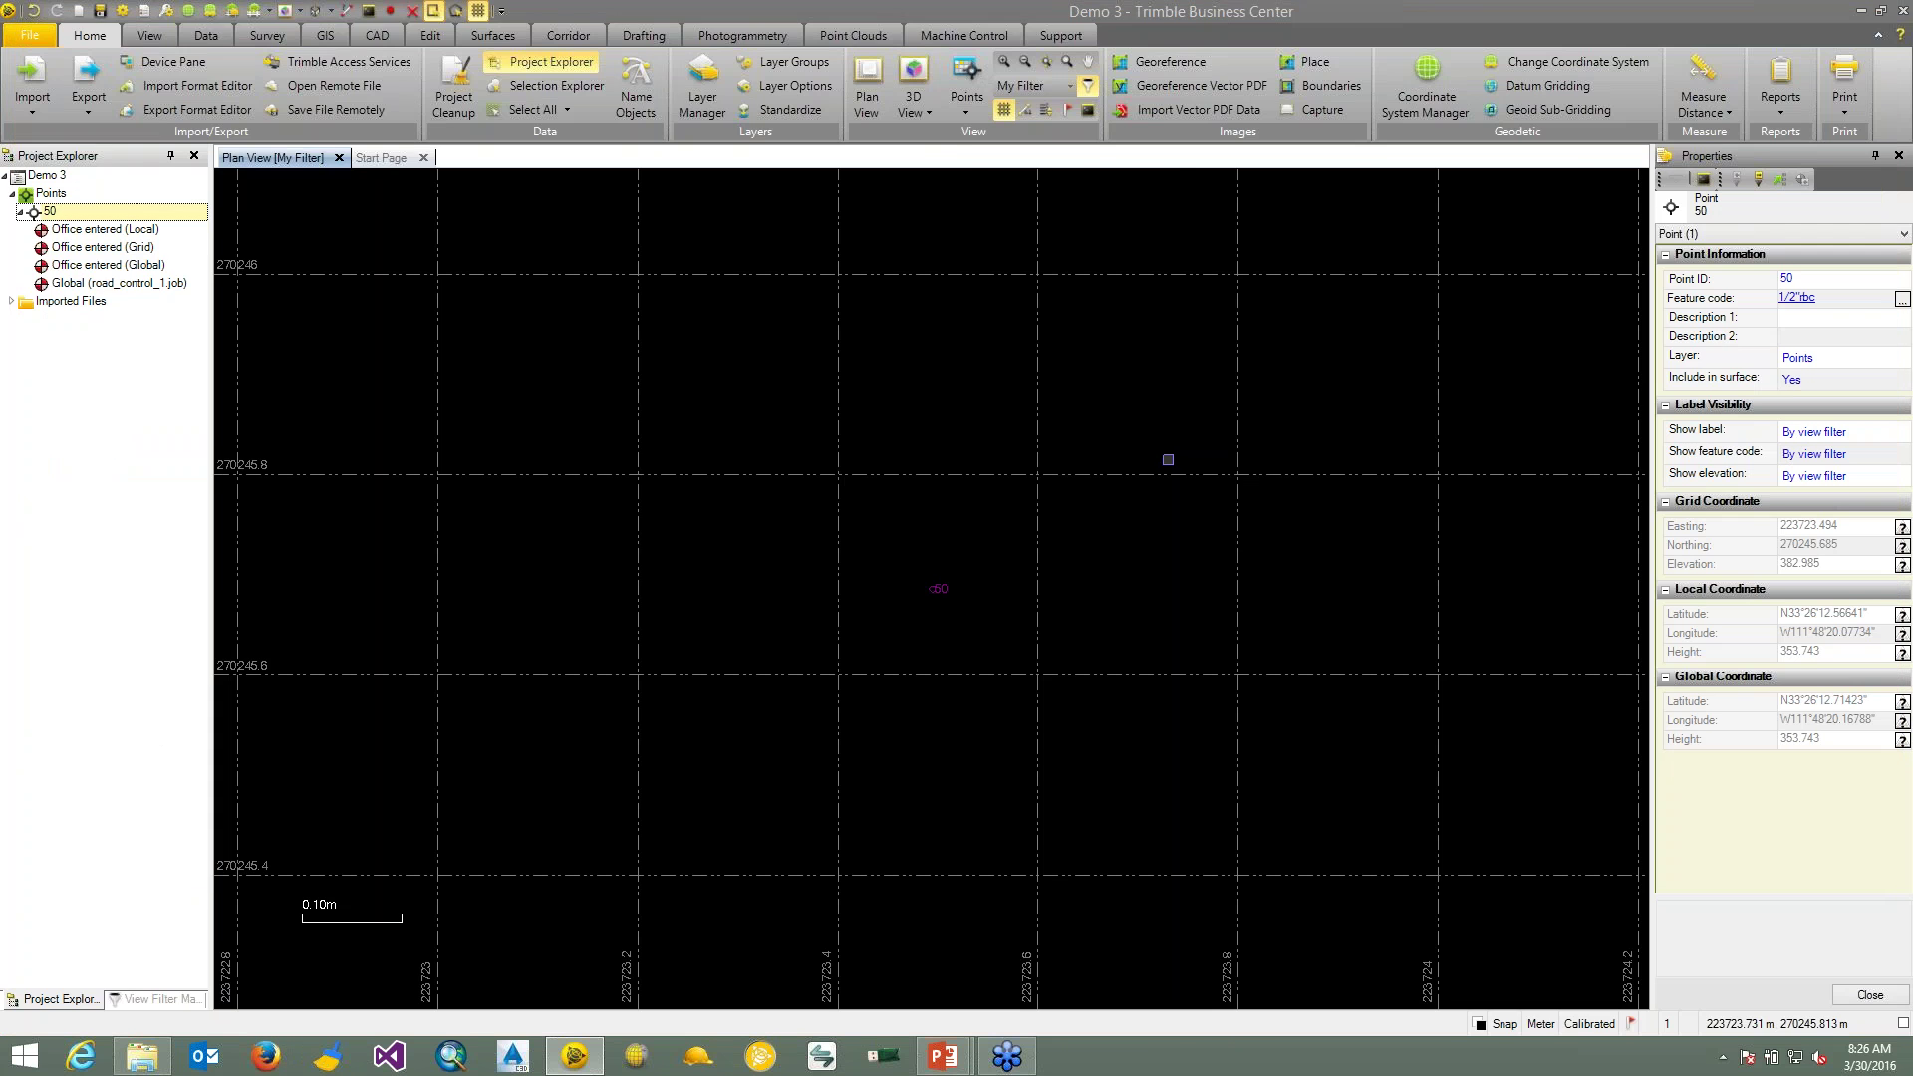
key("alt+Tab")
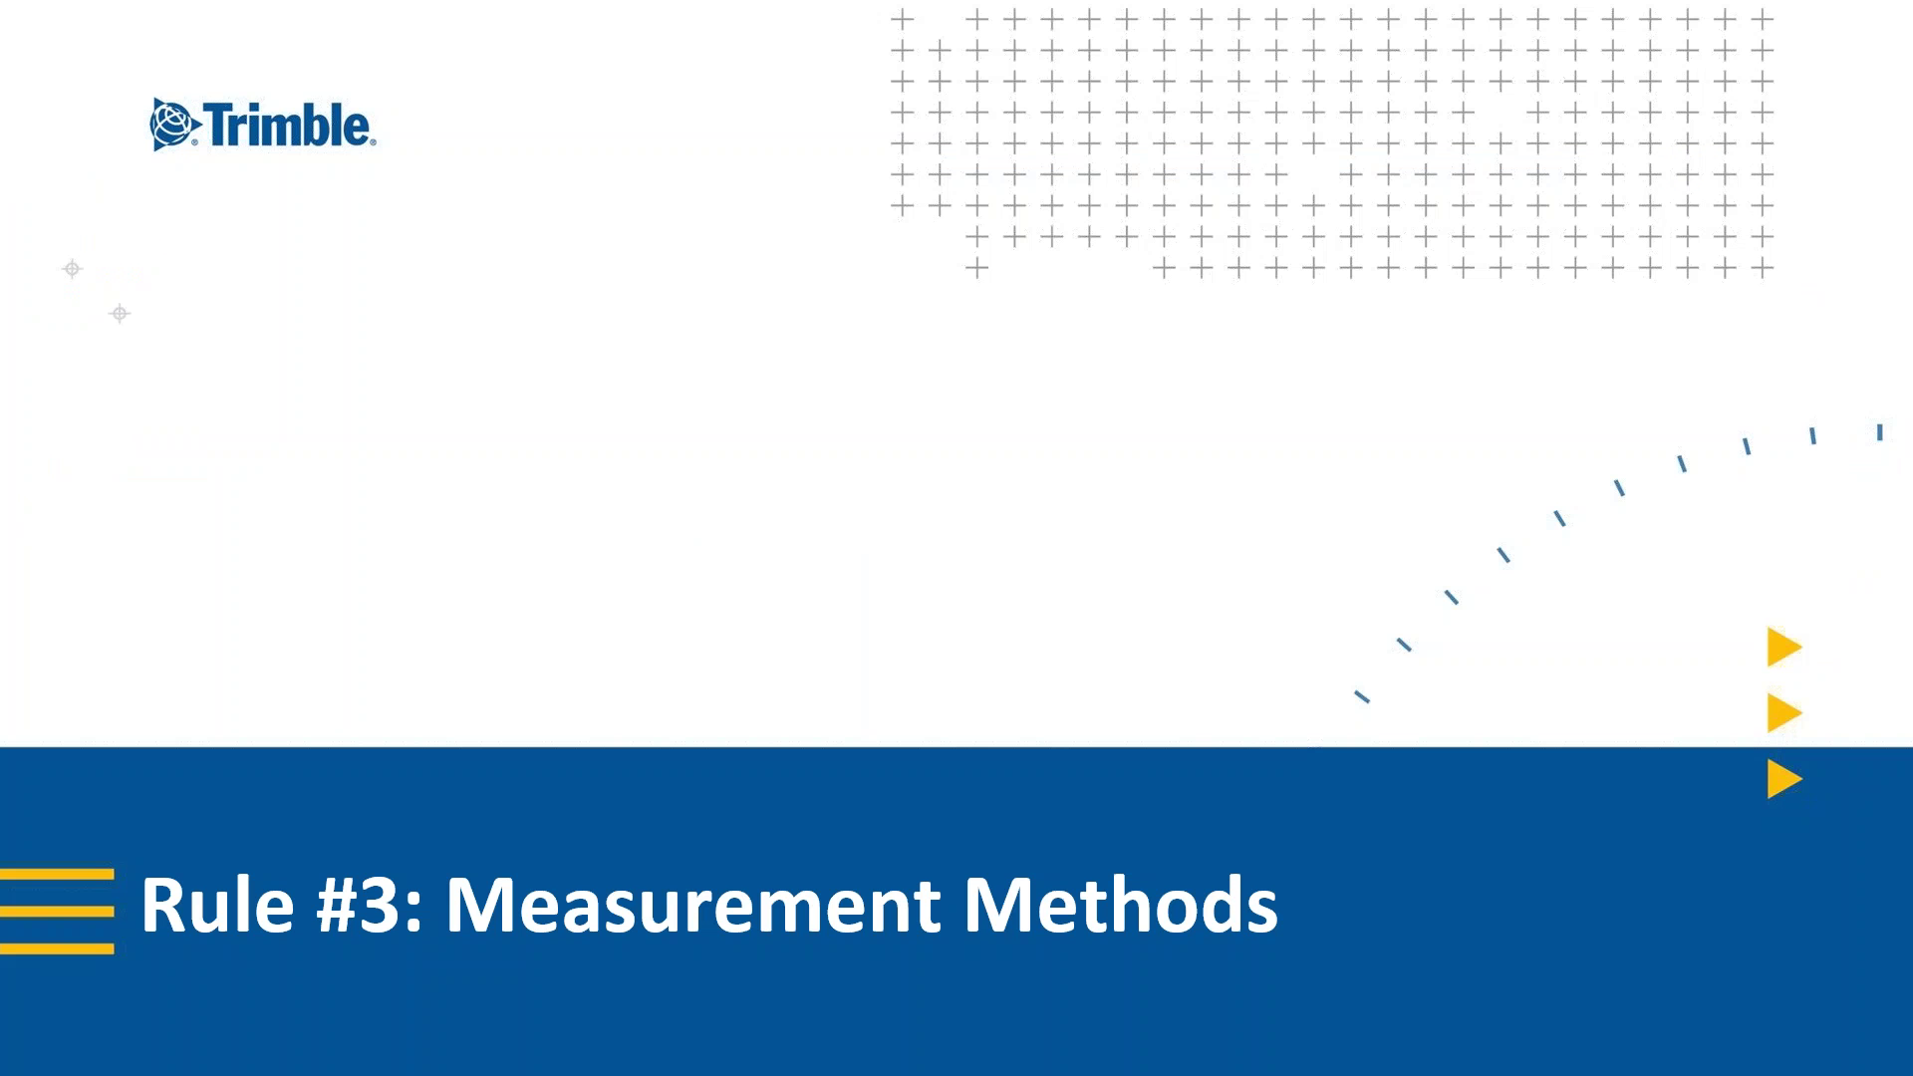
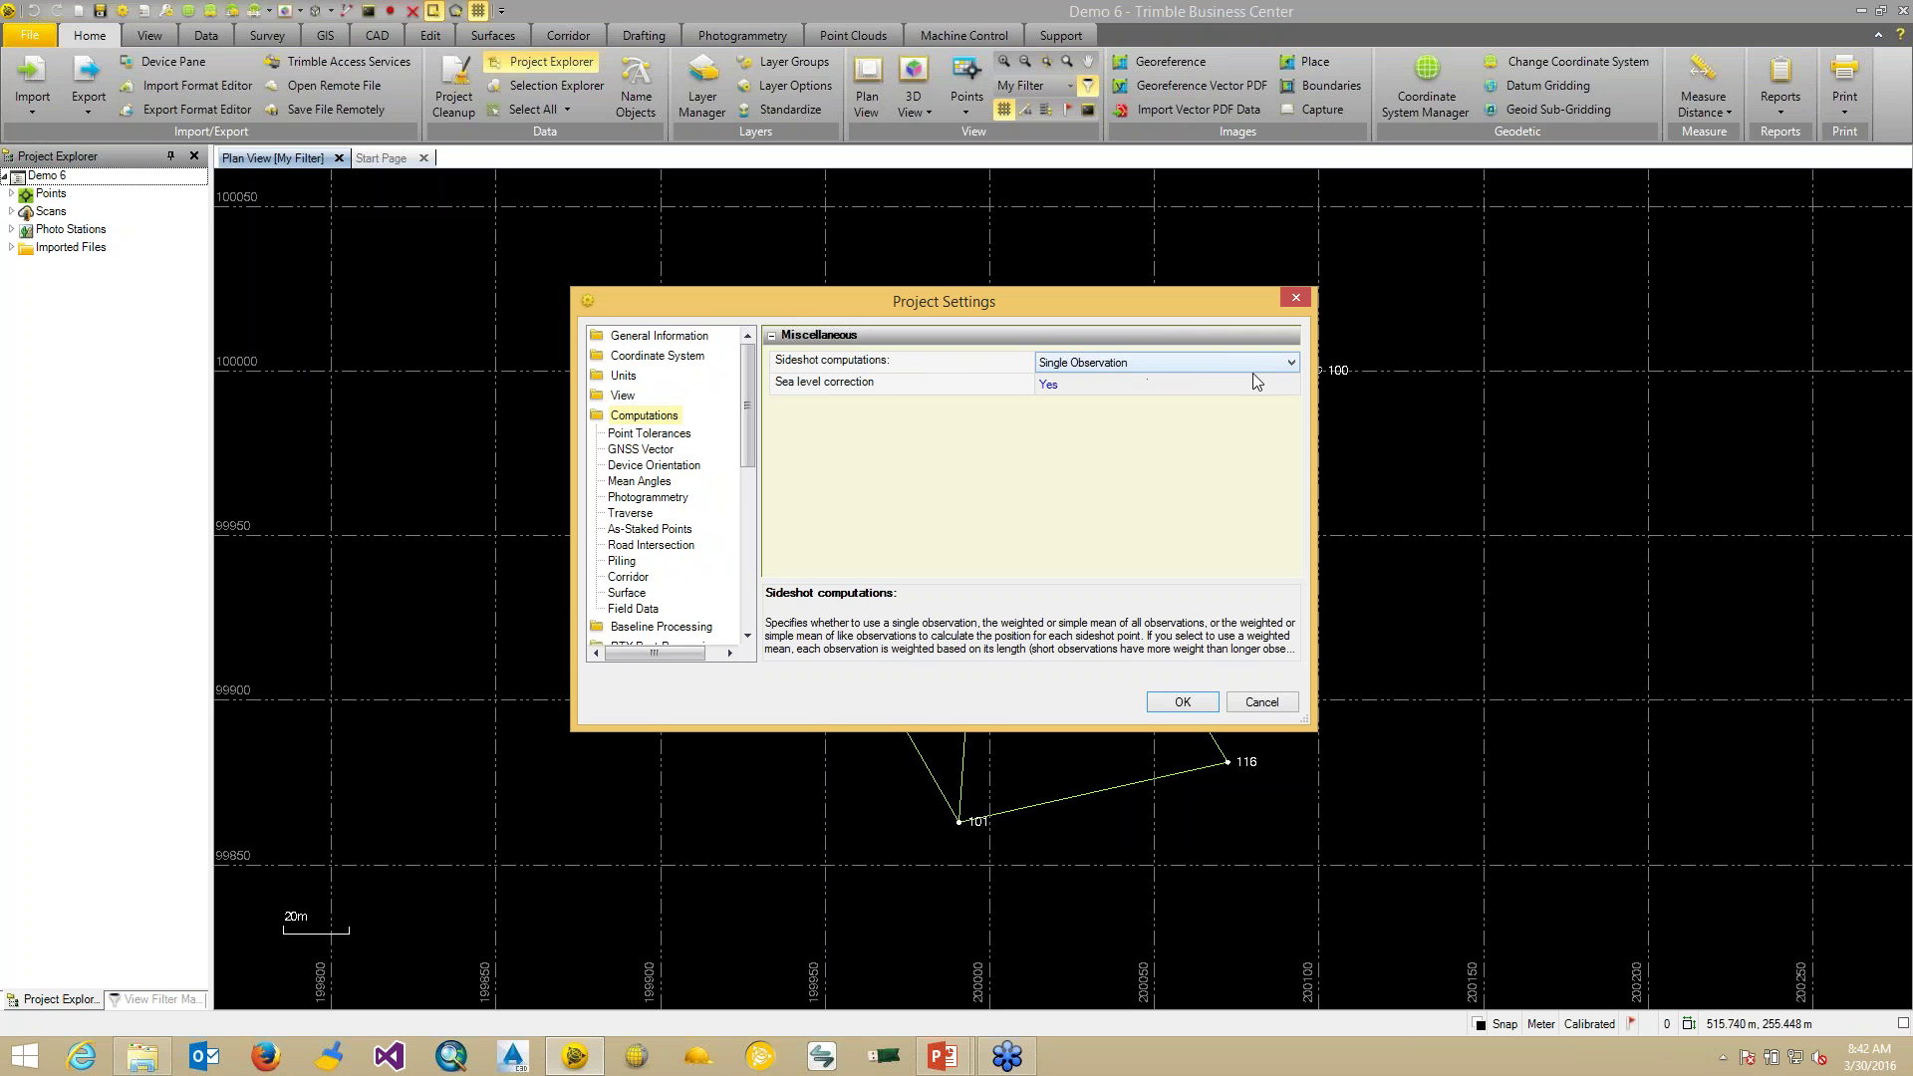
- Set the sideshot computations in Demo 6's project settings to Simple Mean of All Observations
left_click(1291, 362)
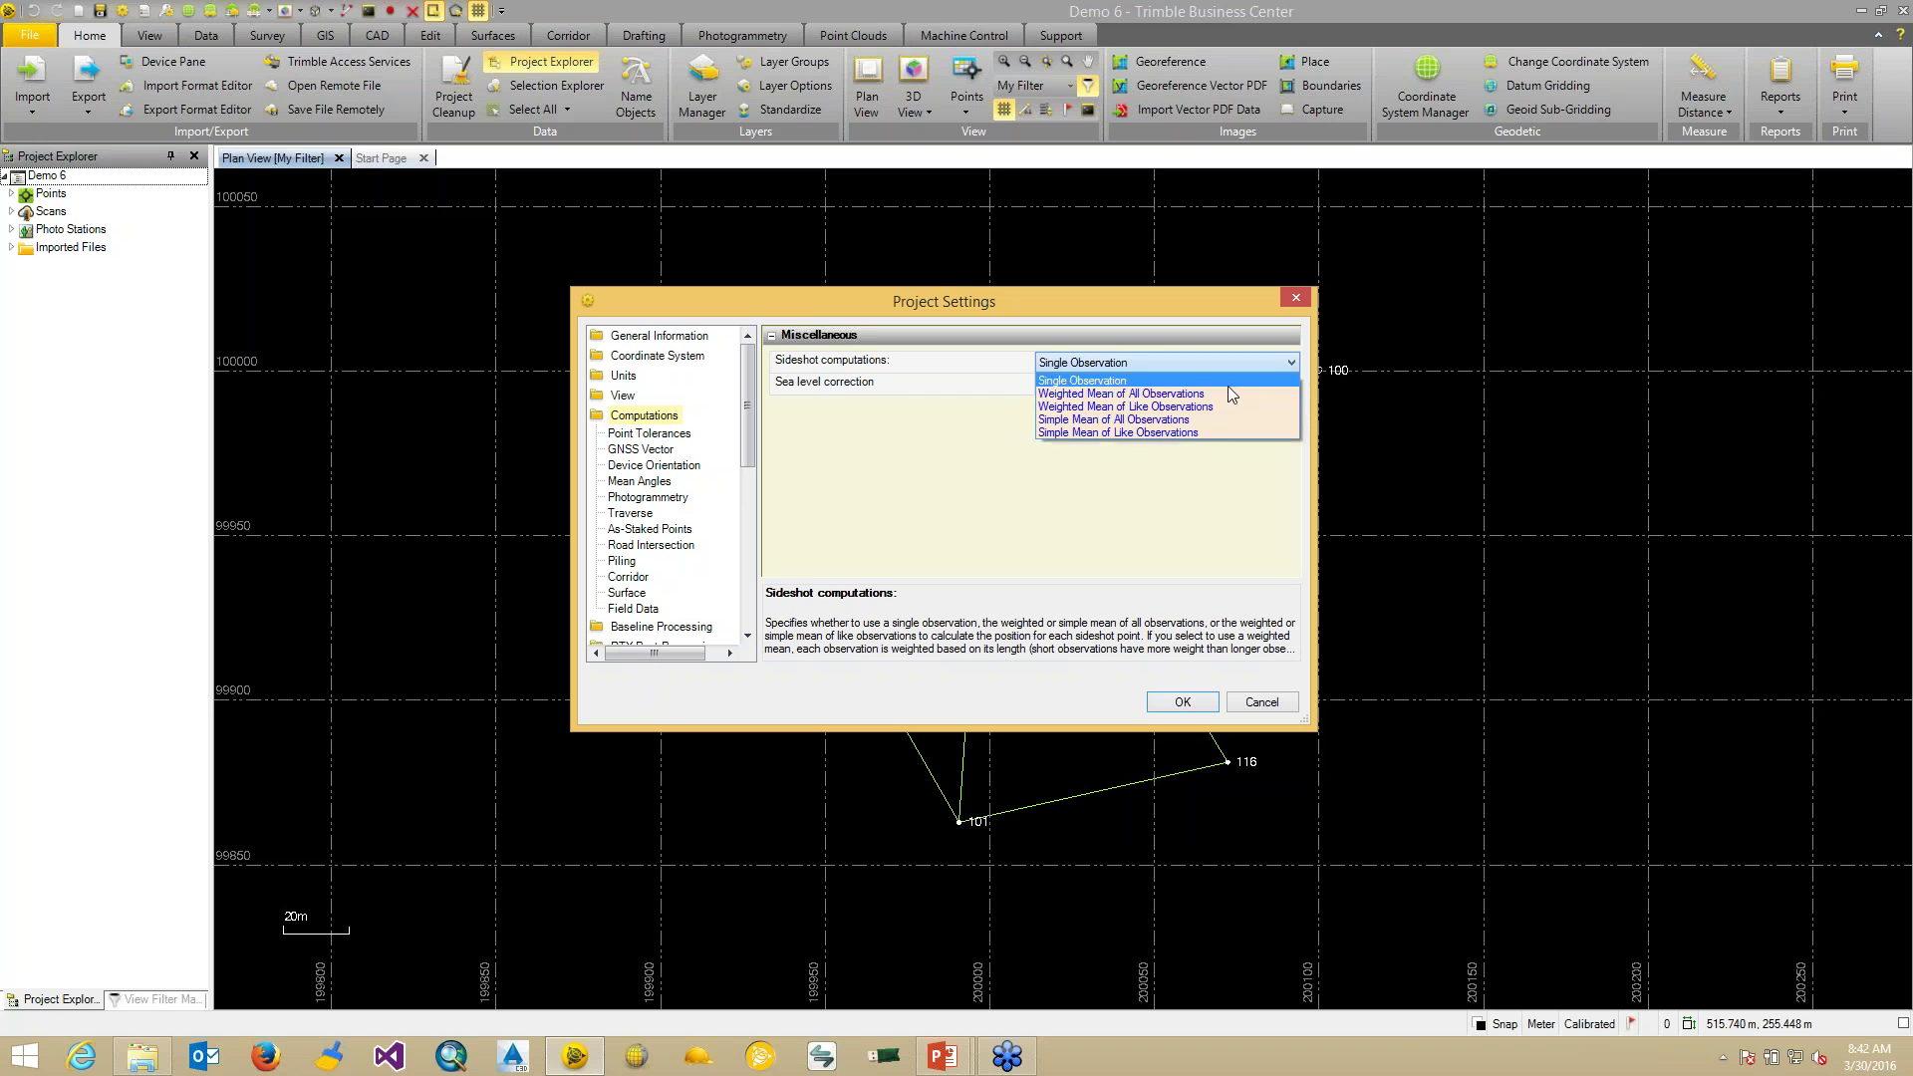
left_click(1124, 422)
left_click(1182, 704)
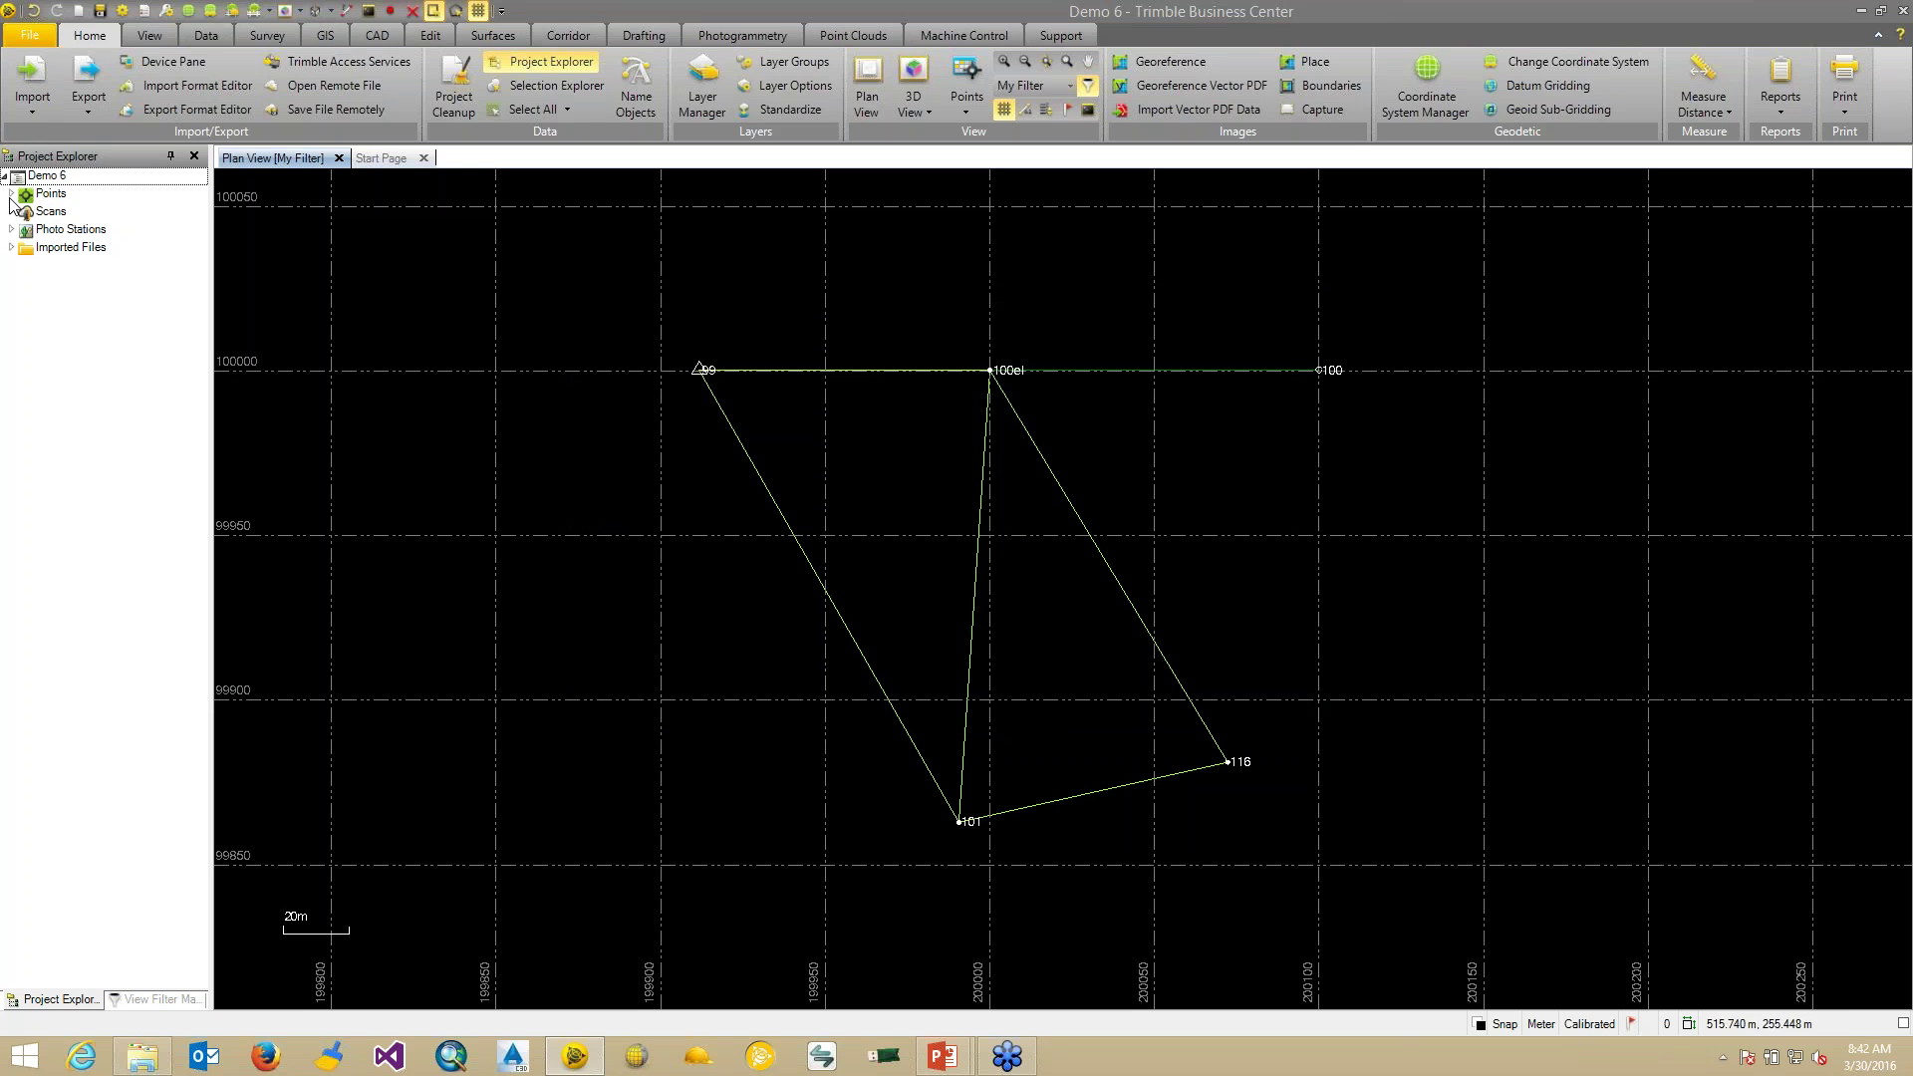
- Run a Point Derivation Report for point 101, review how its observations contribute to the coordinates, and close the report
left_click(11, 195)
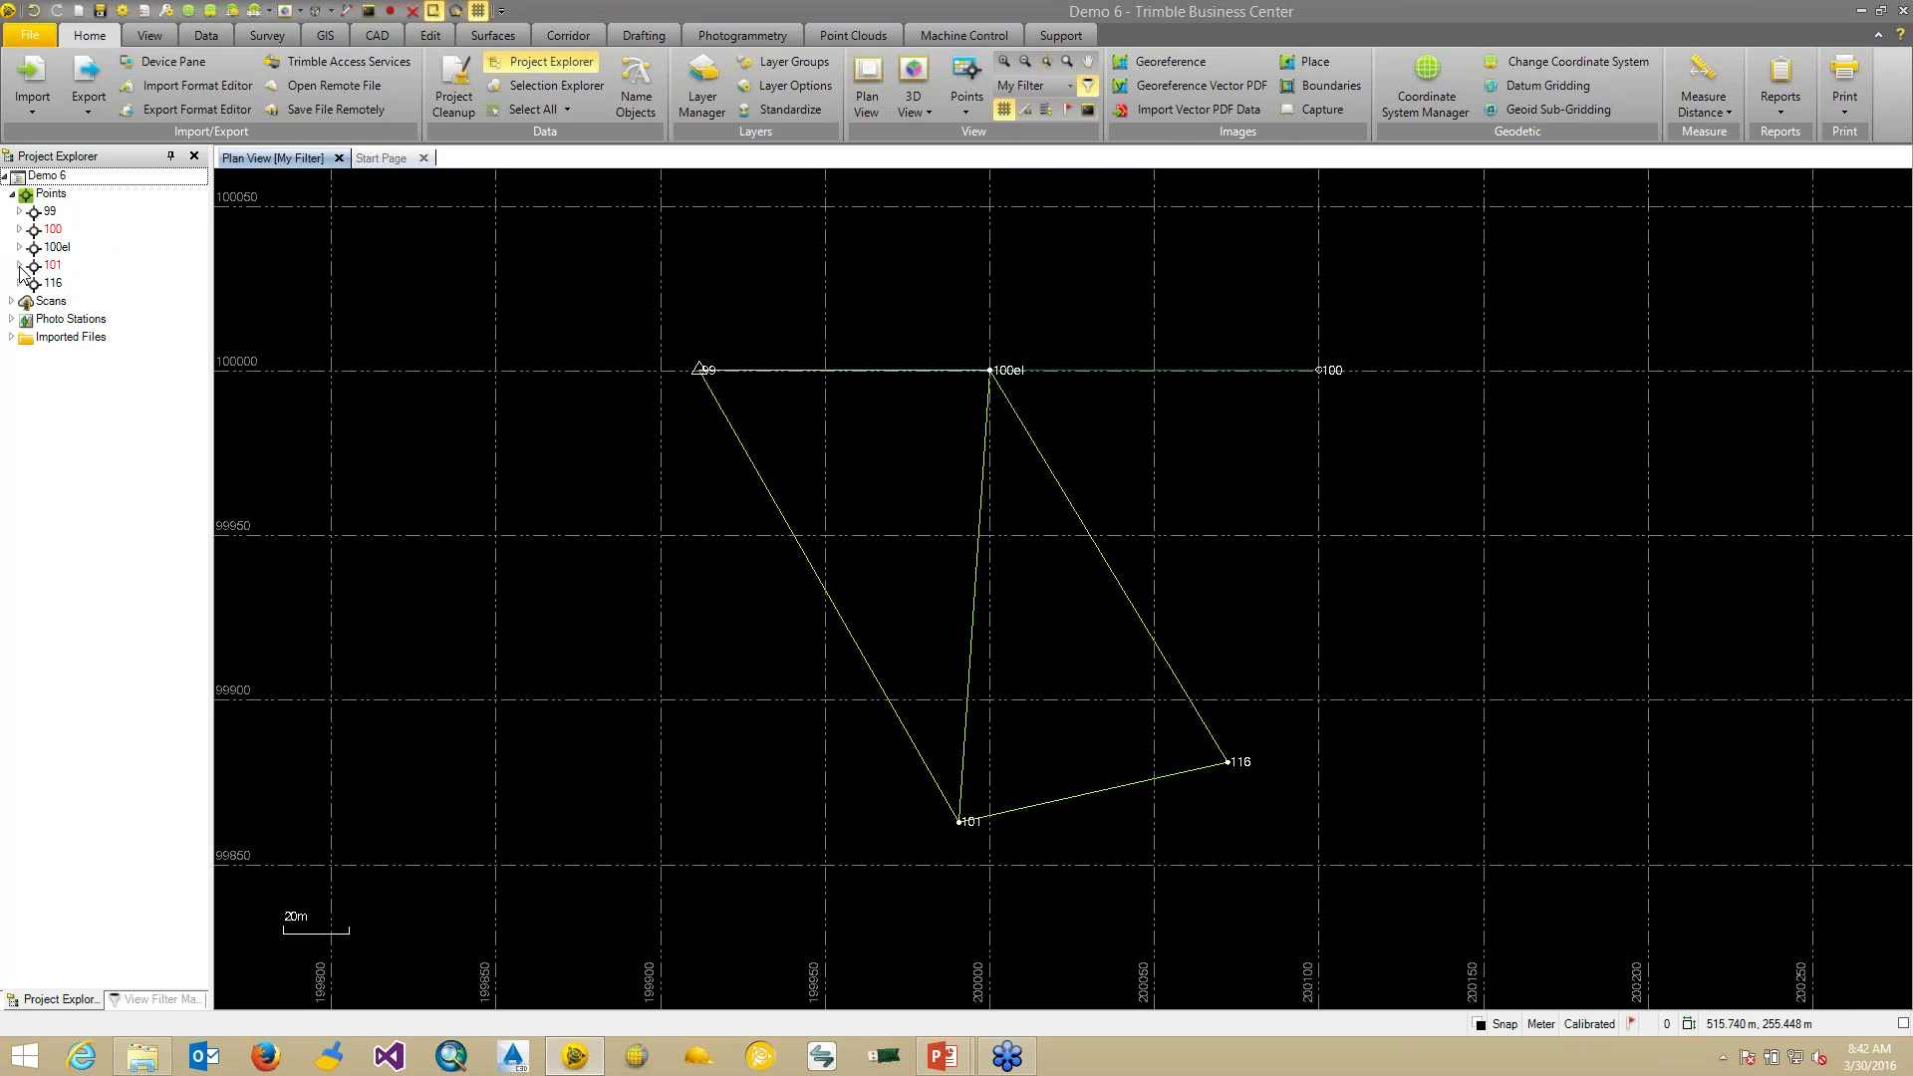
right_click(50, 269)
left_click(145, 428)
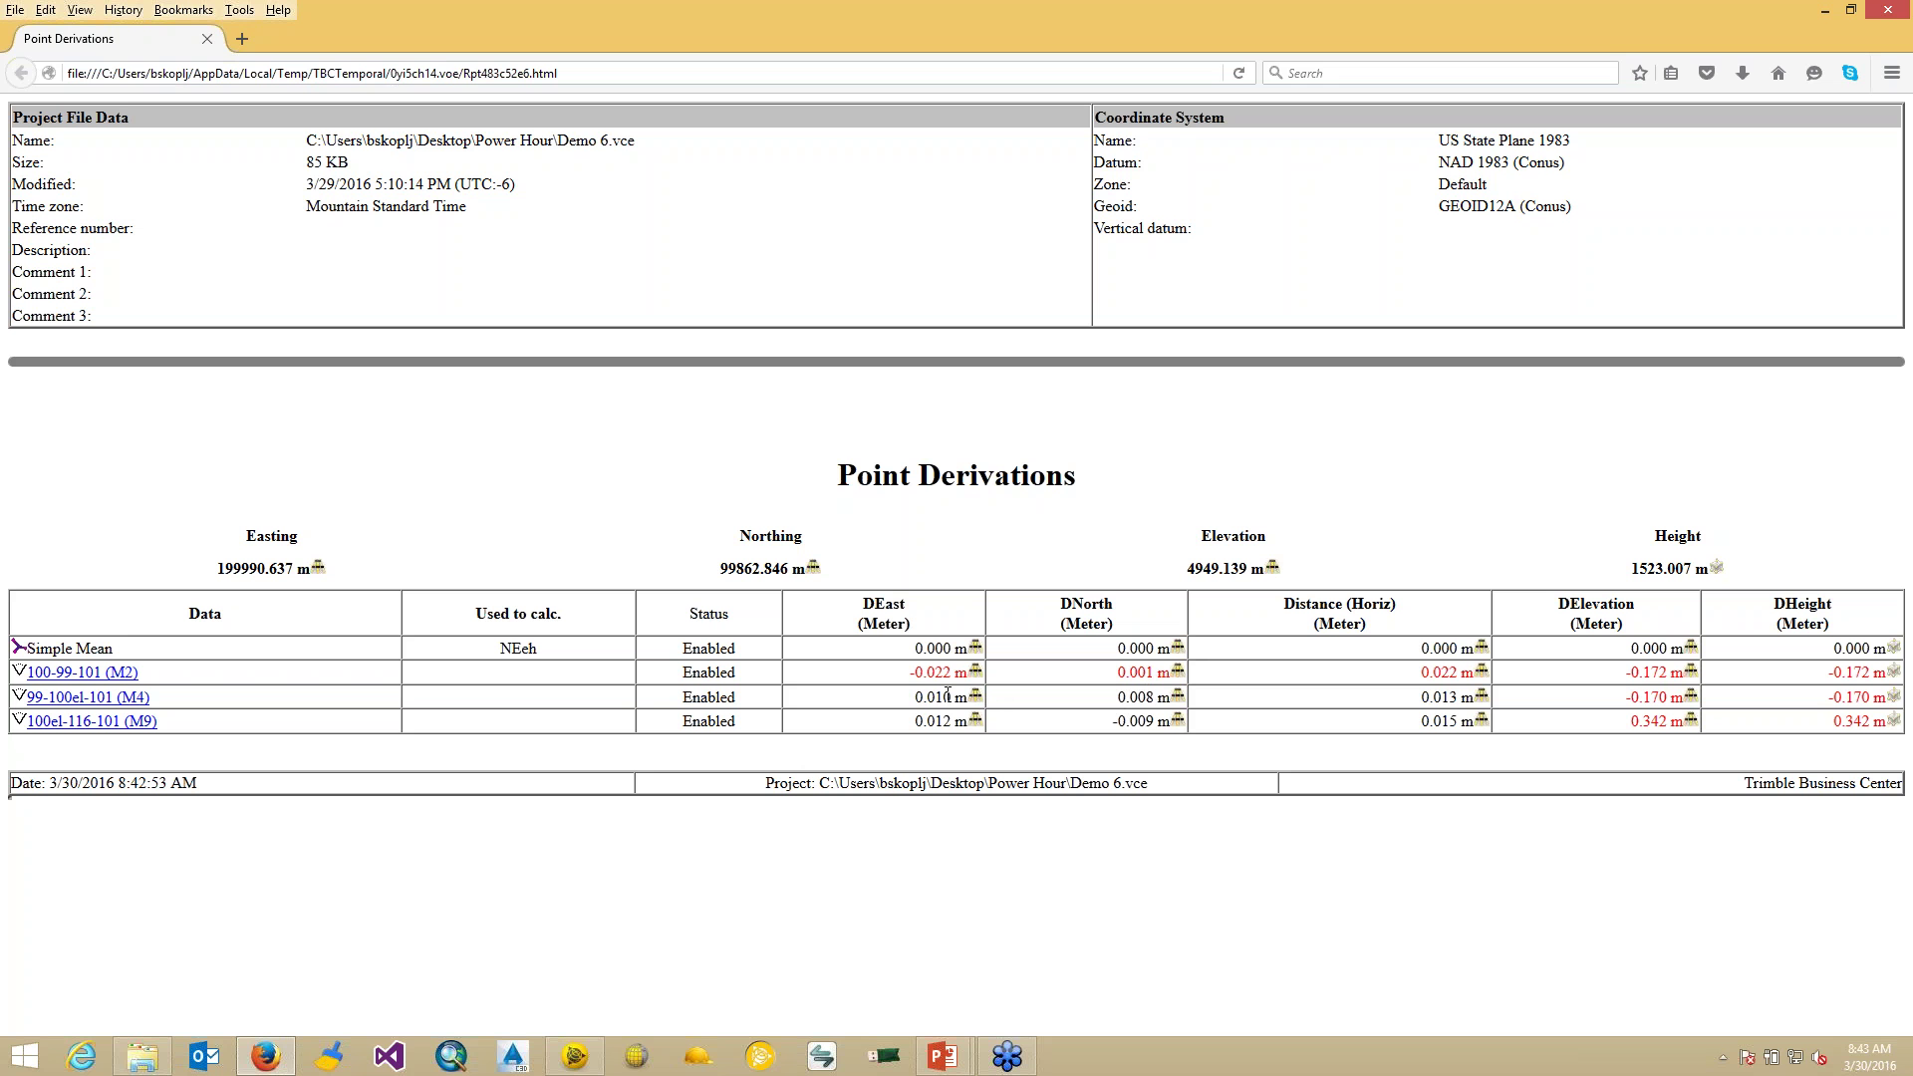
left_click(1890, 12)
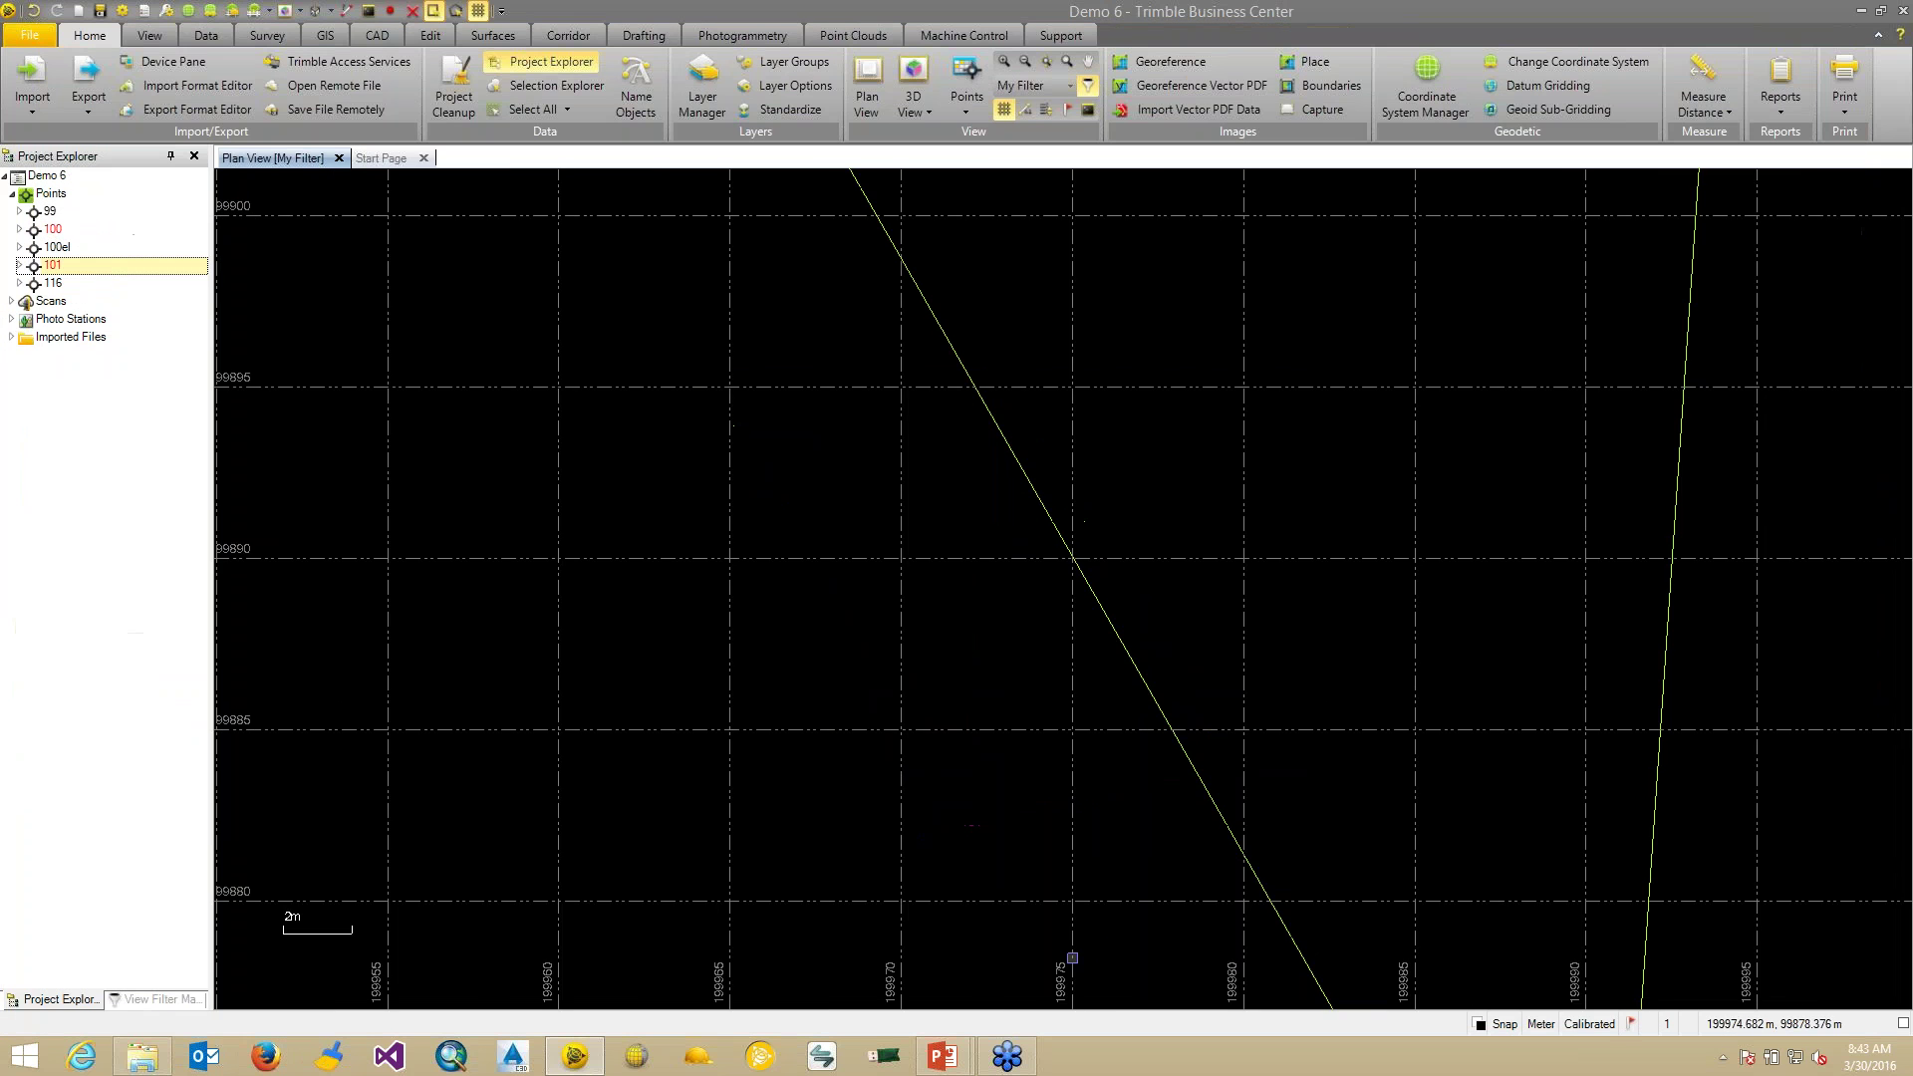
- Explode point 101 into its component points with the suffix _X, also creating an averaged point
scroll(683, 350, "down", 3)
scroll(1132, 824, "up", 5)
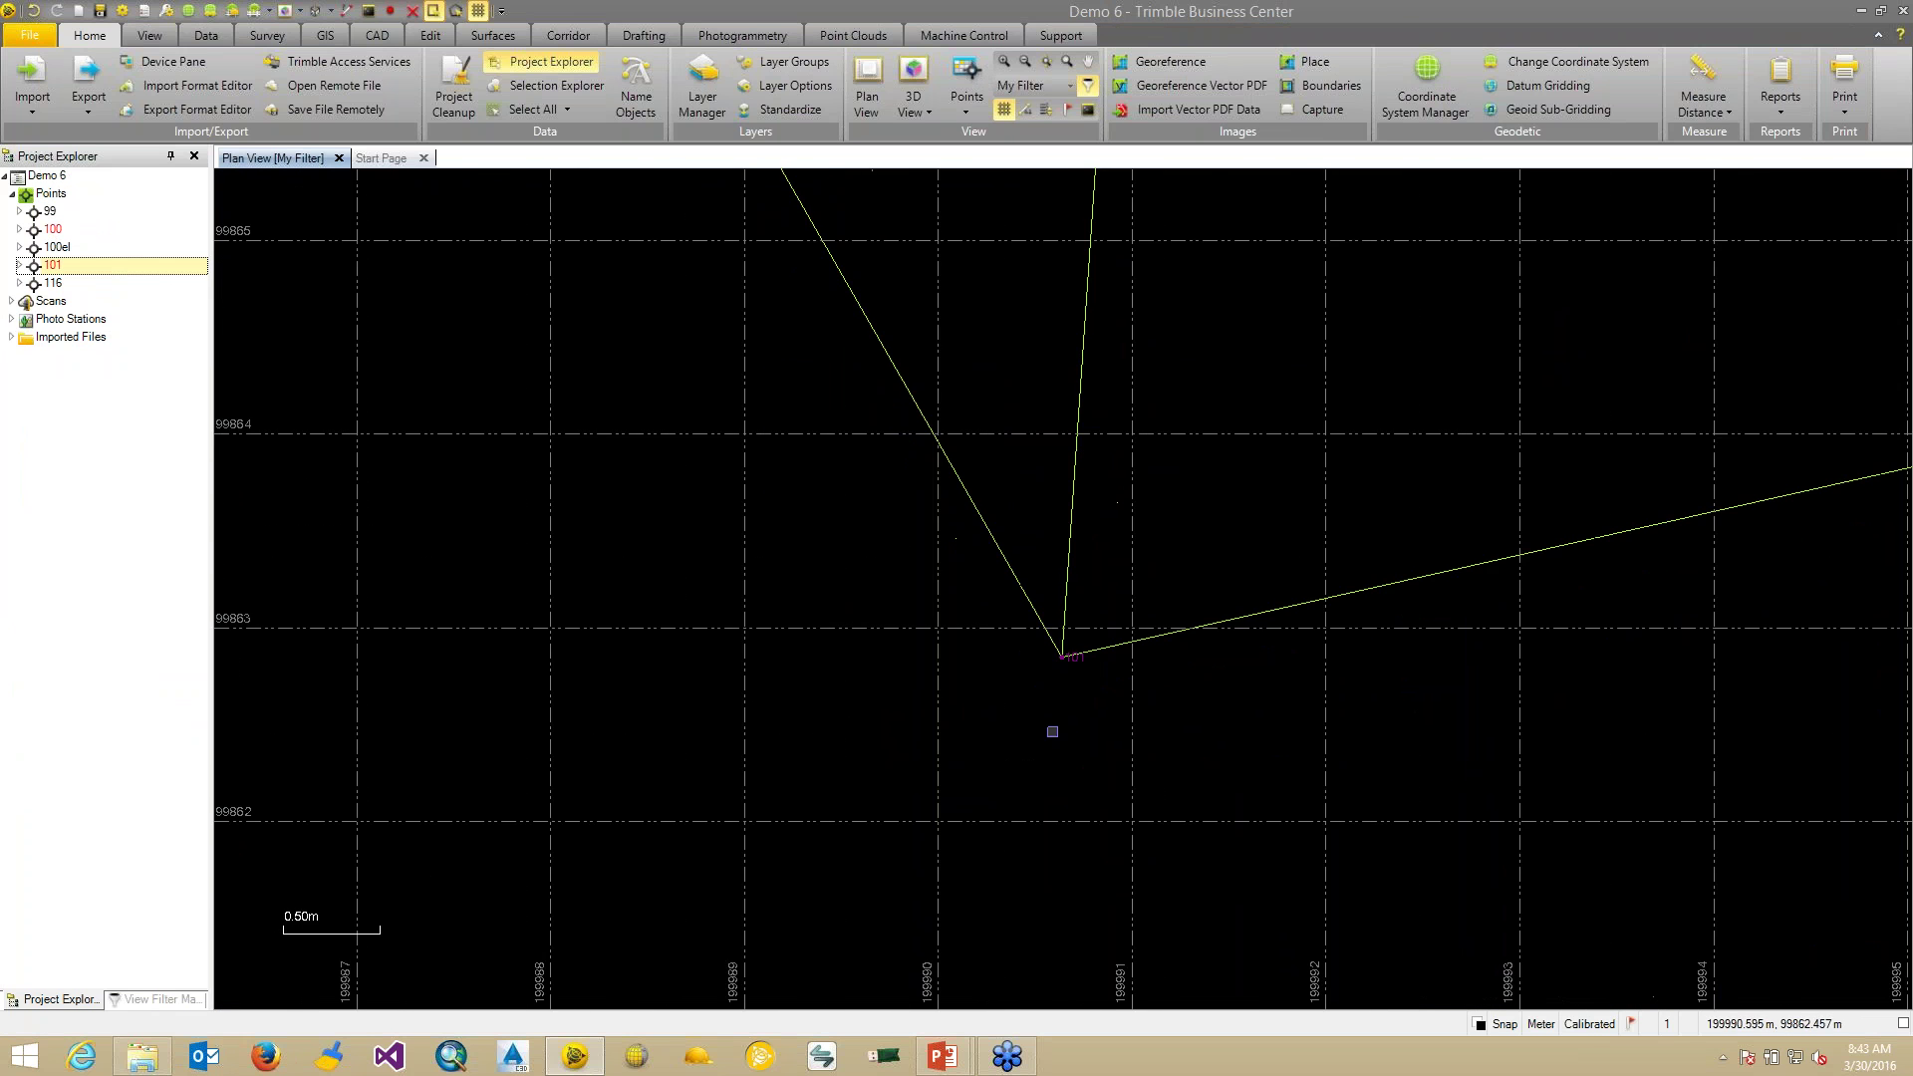
scroll(1052, 731, "up", 8)
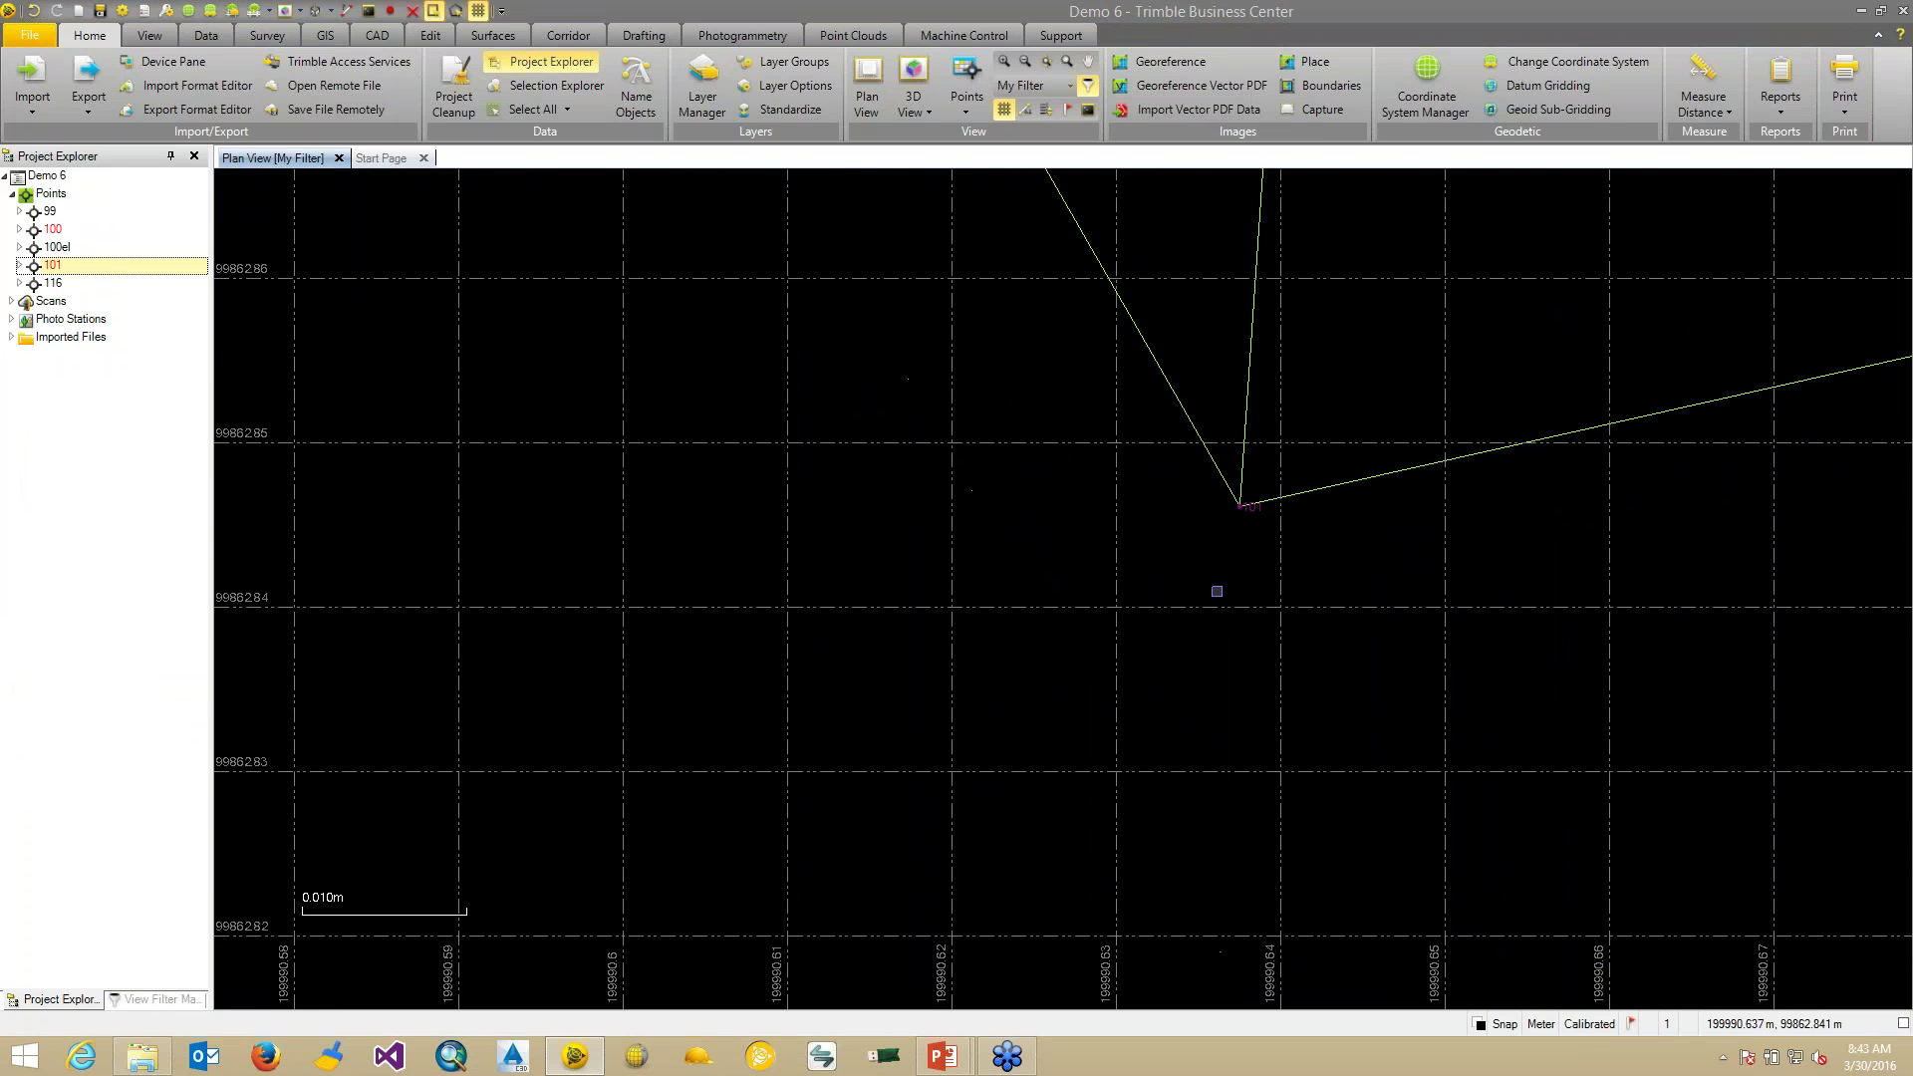
left_click_drag(1160, 624, 929, 761)
scroll(992, 627, "up", 3)
scroll(1032, 662, "up", 3)
left_click_drag(1010, 672, 867, 712)
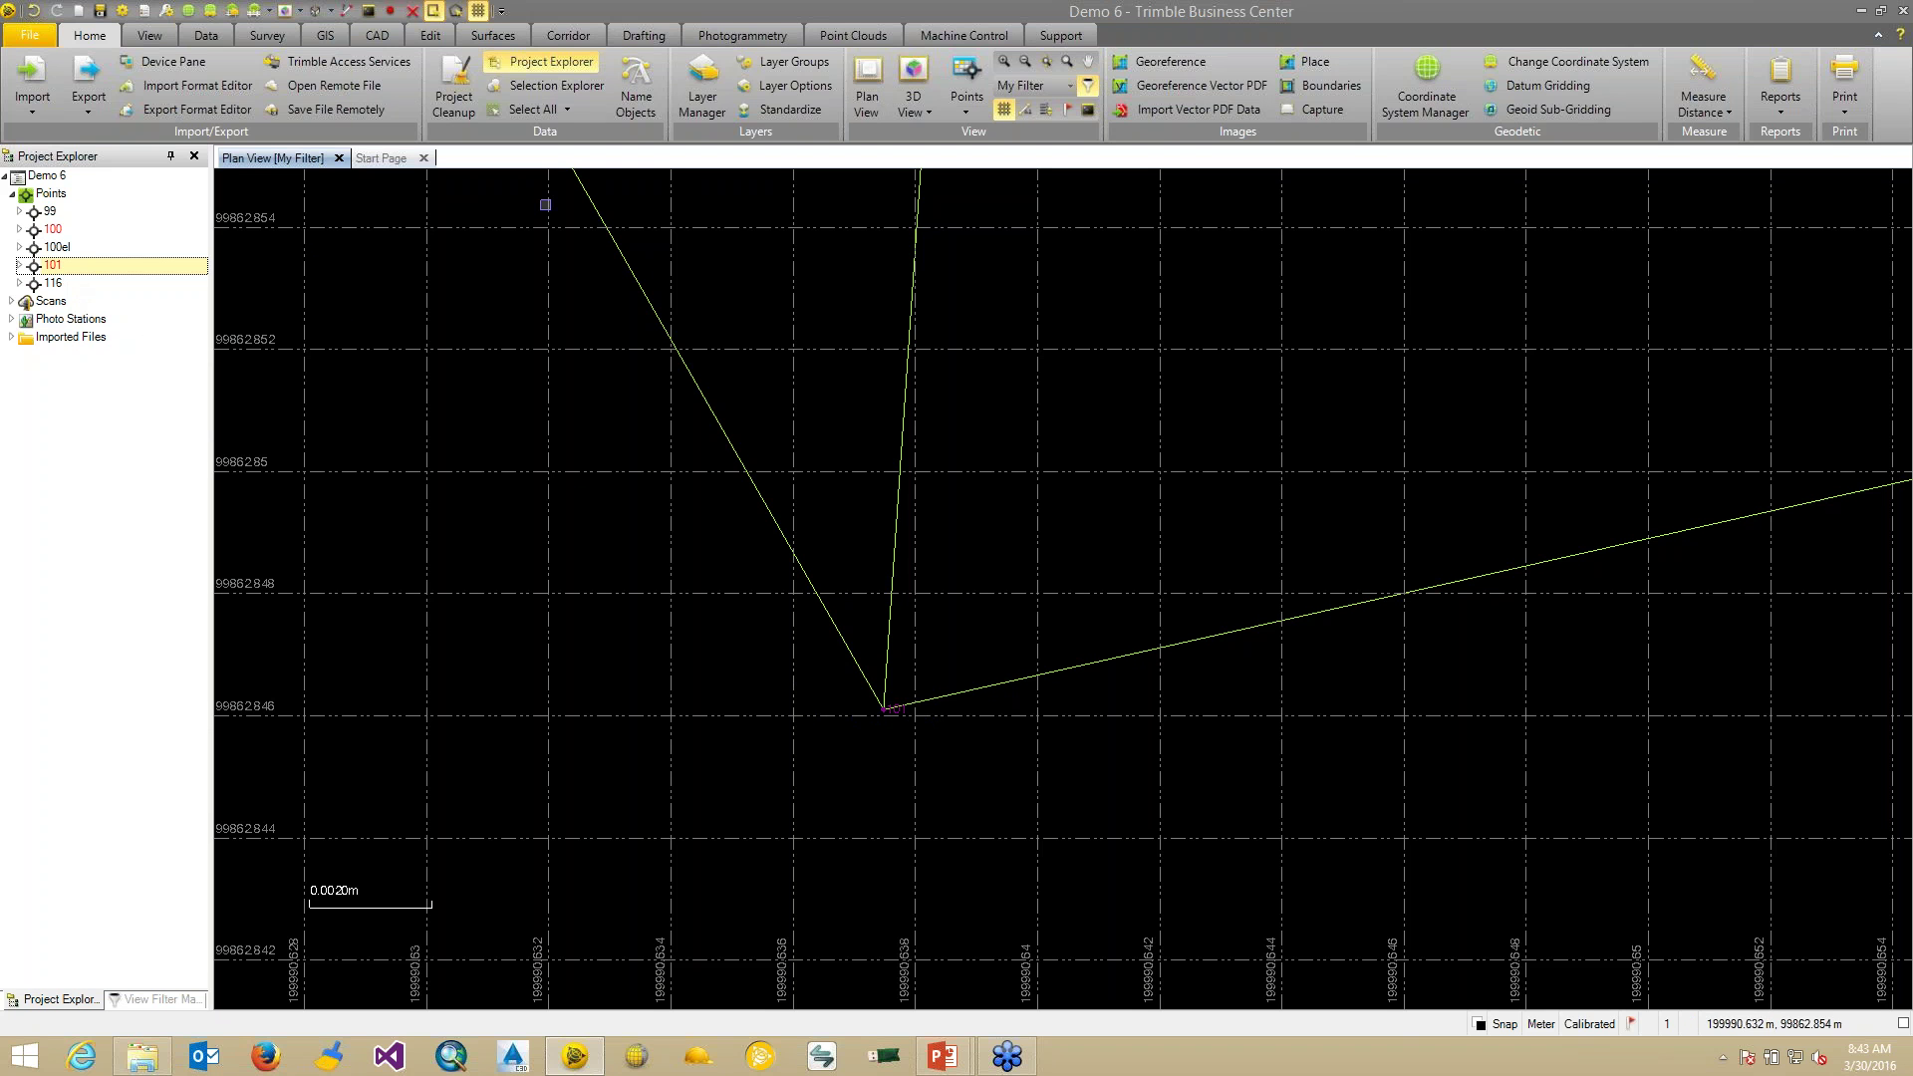
left_click(282, 38)
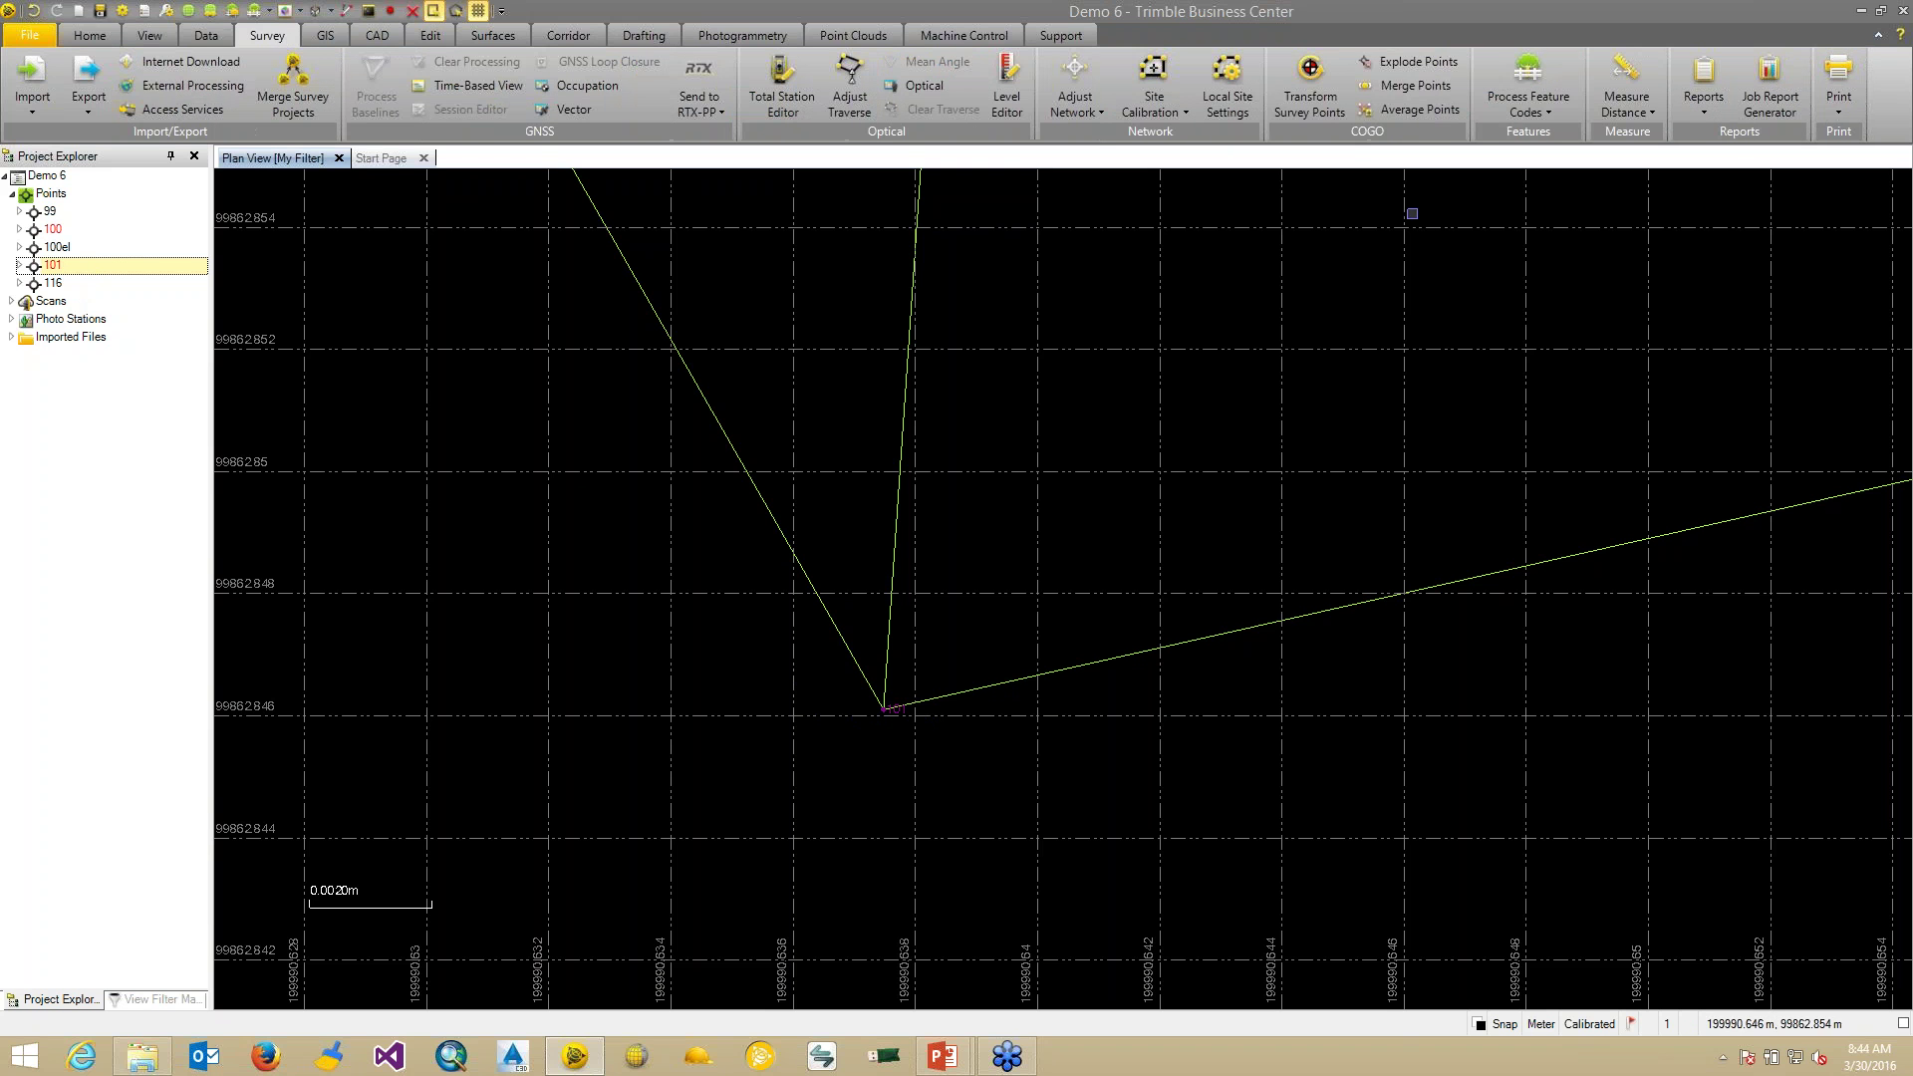
left_click(1399, 63)
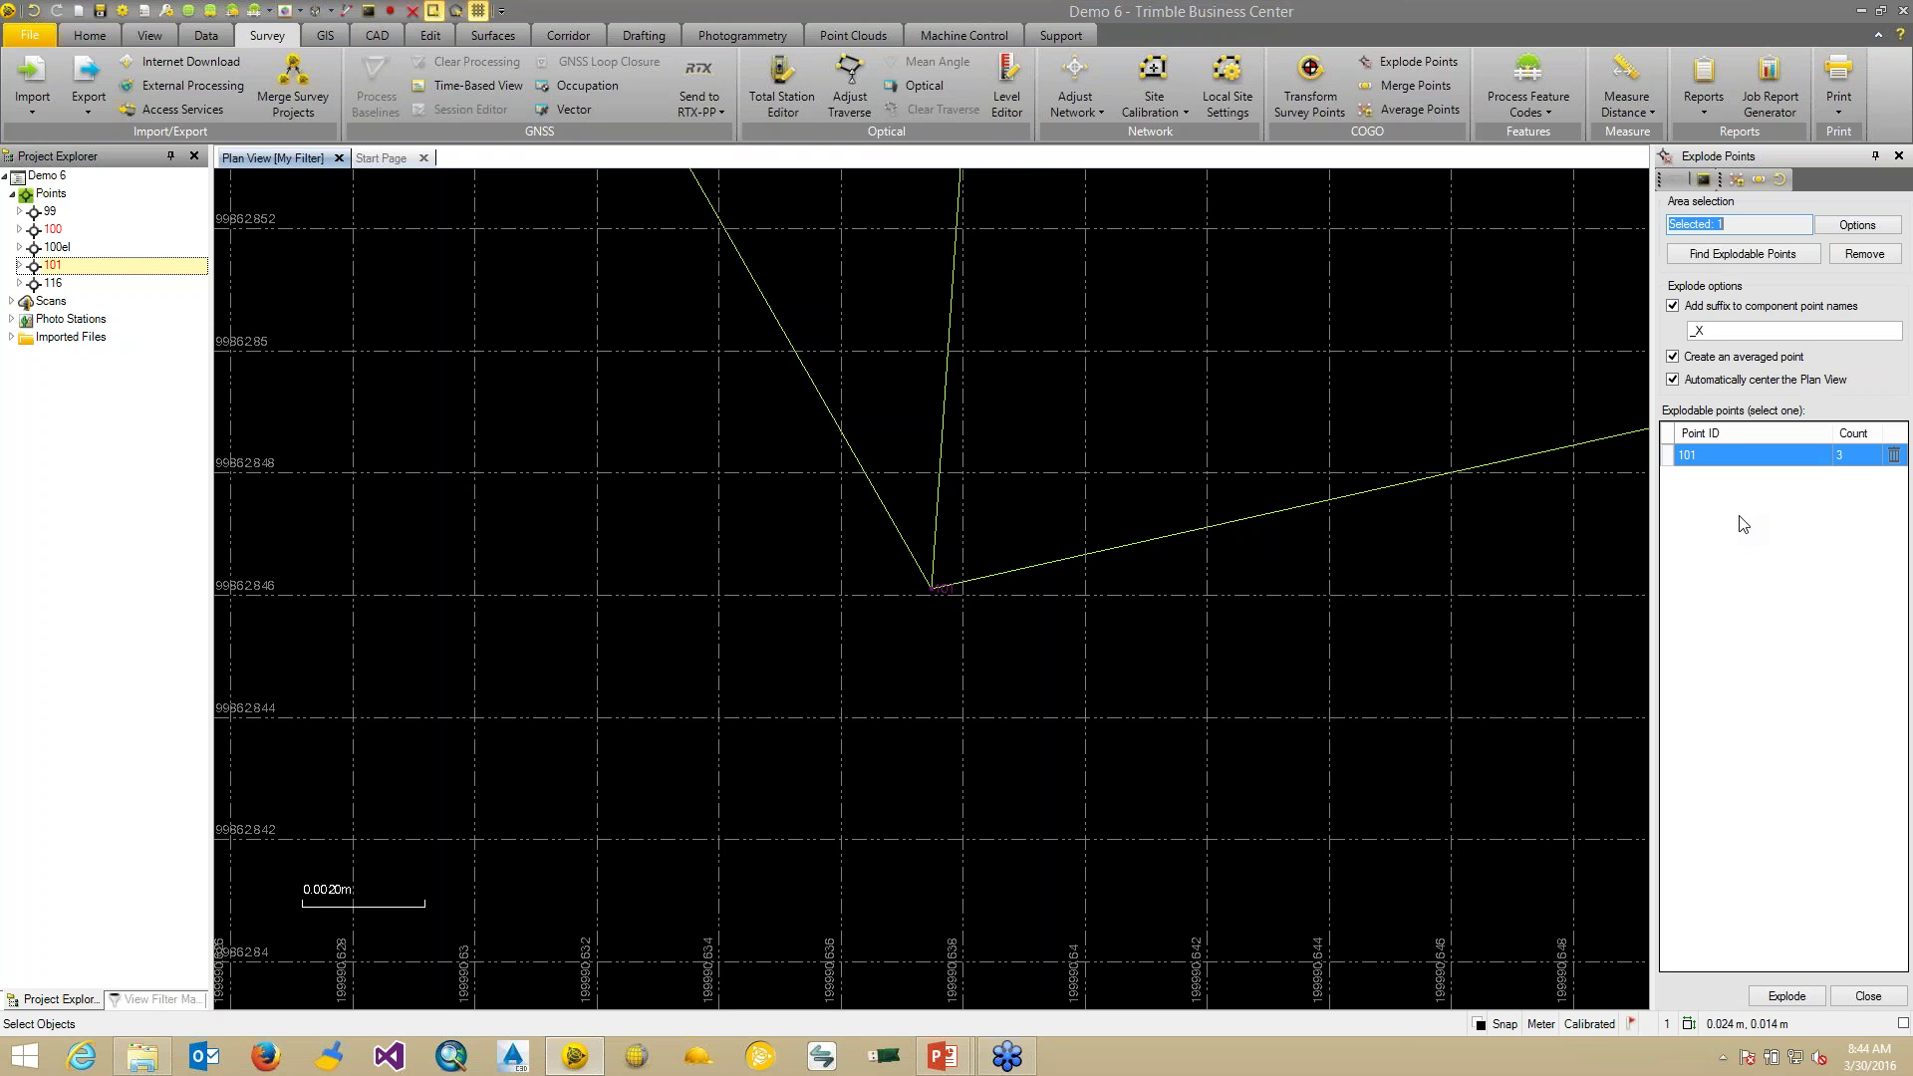
left_click(1673, 357)
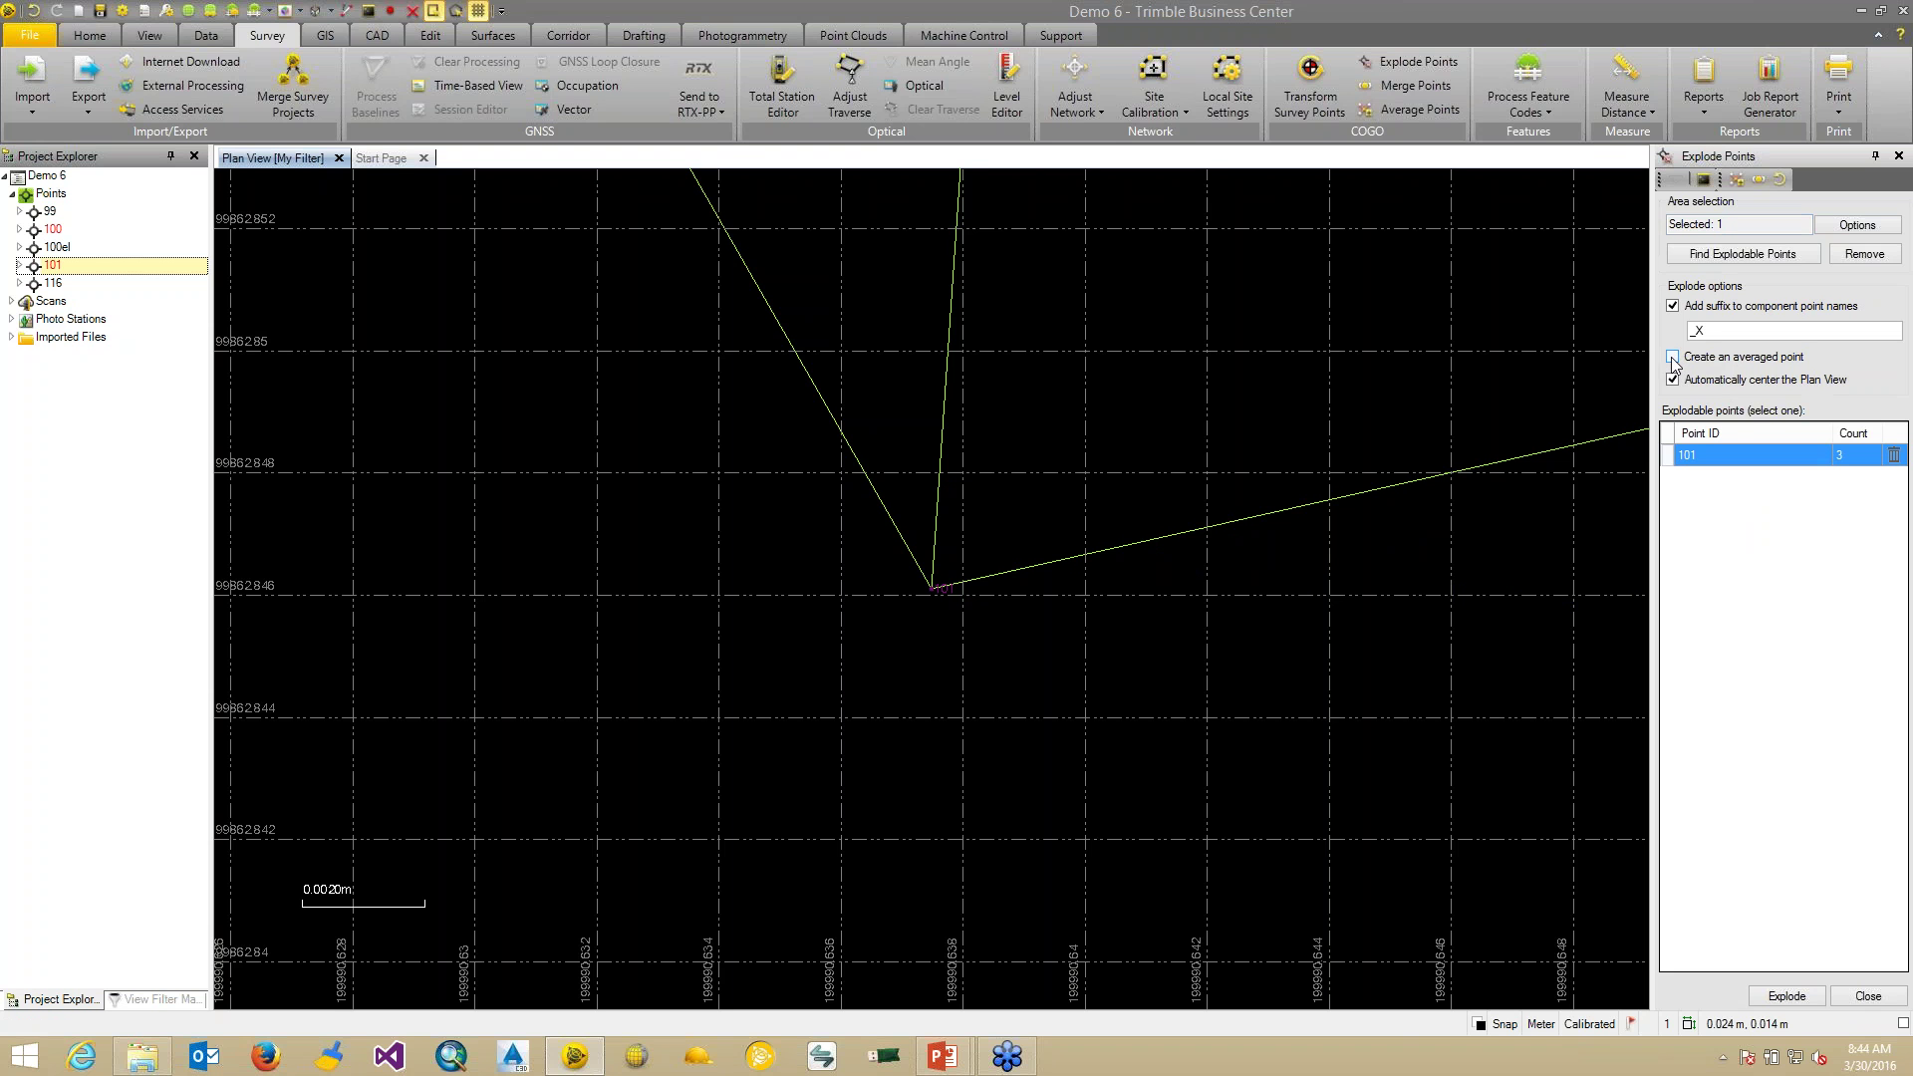
left_click(1673, 357)
left_click(1803, 996)
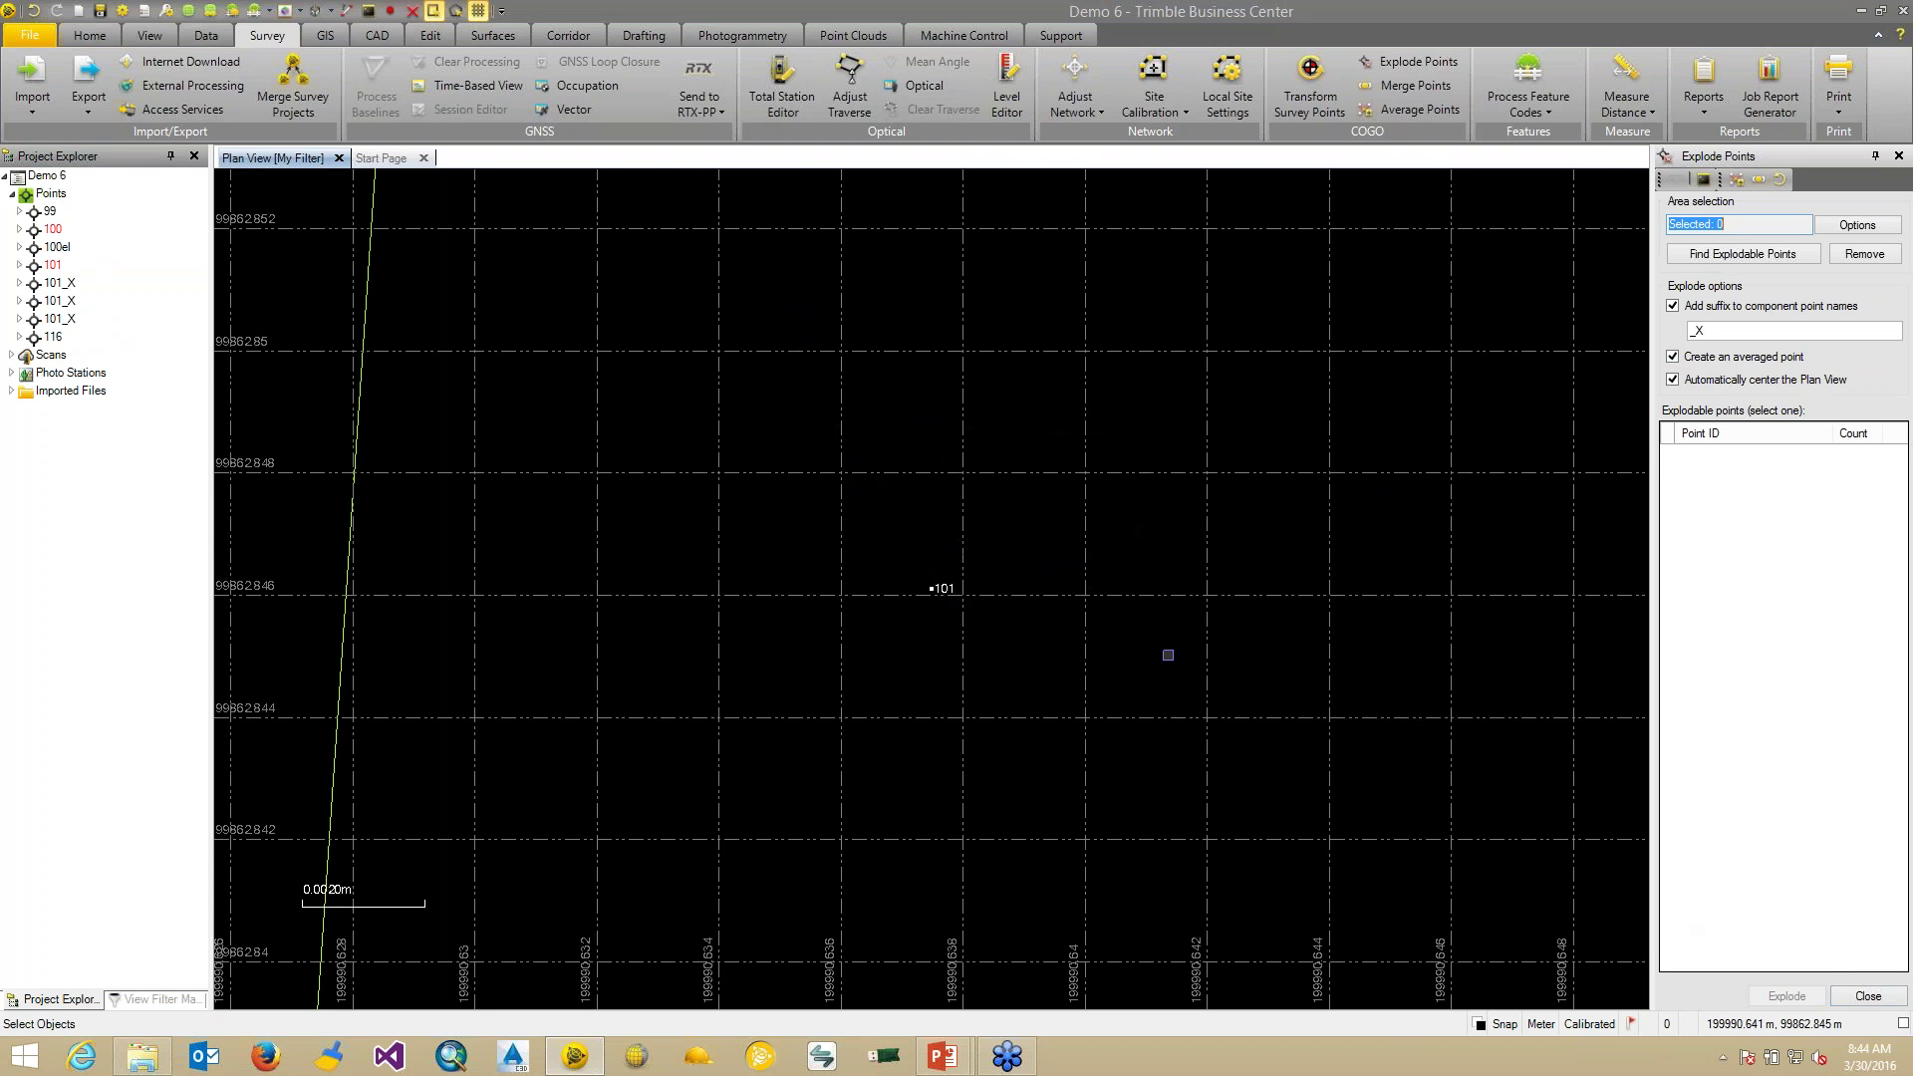
- Examine the positions of the exploded 101_X points relative to the averaged point 101 in the plan view
scroll(884, 615, "down", 5)
left_click_drag(858, 589, 821, 683)
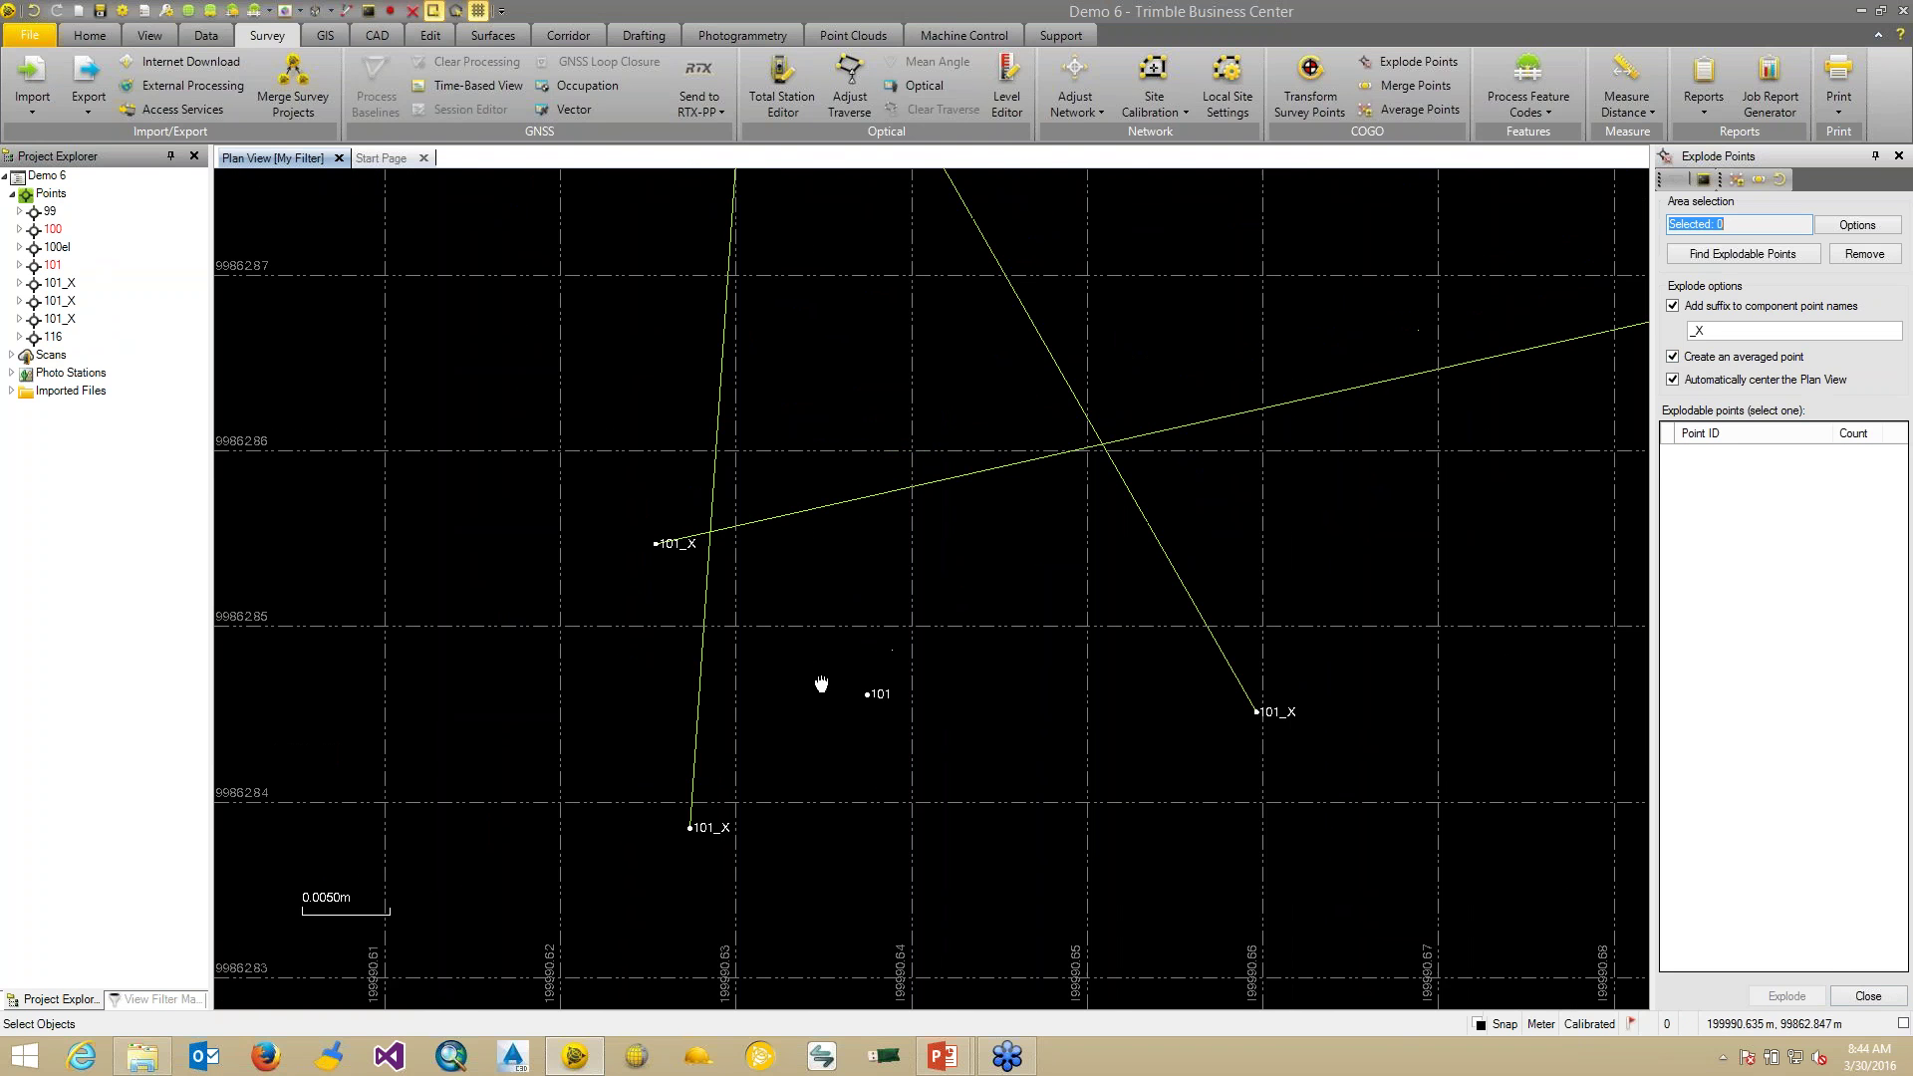
scroll(821, 683, "down", 3)
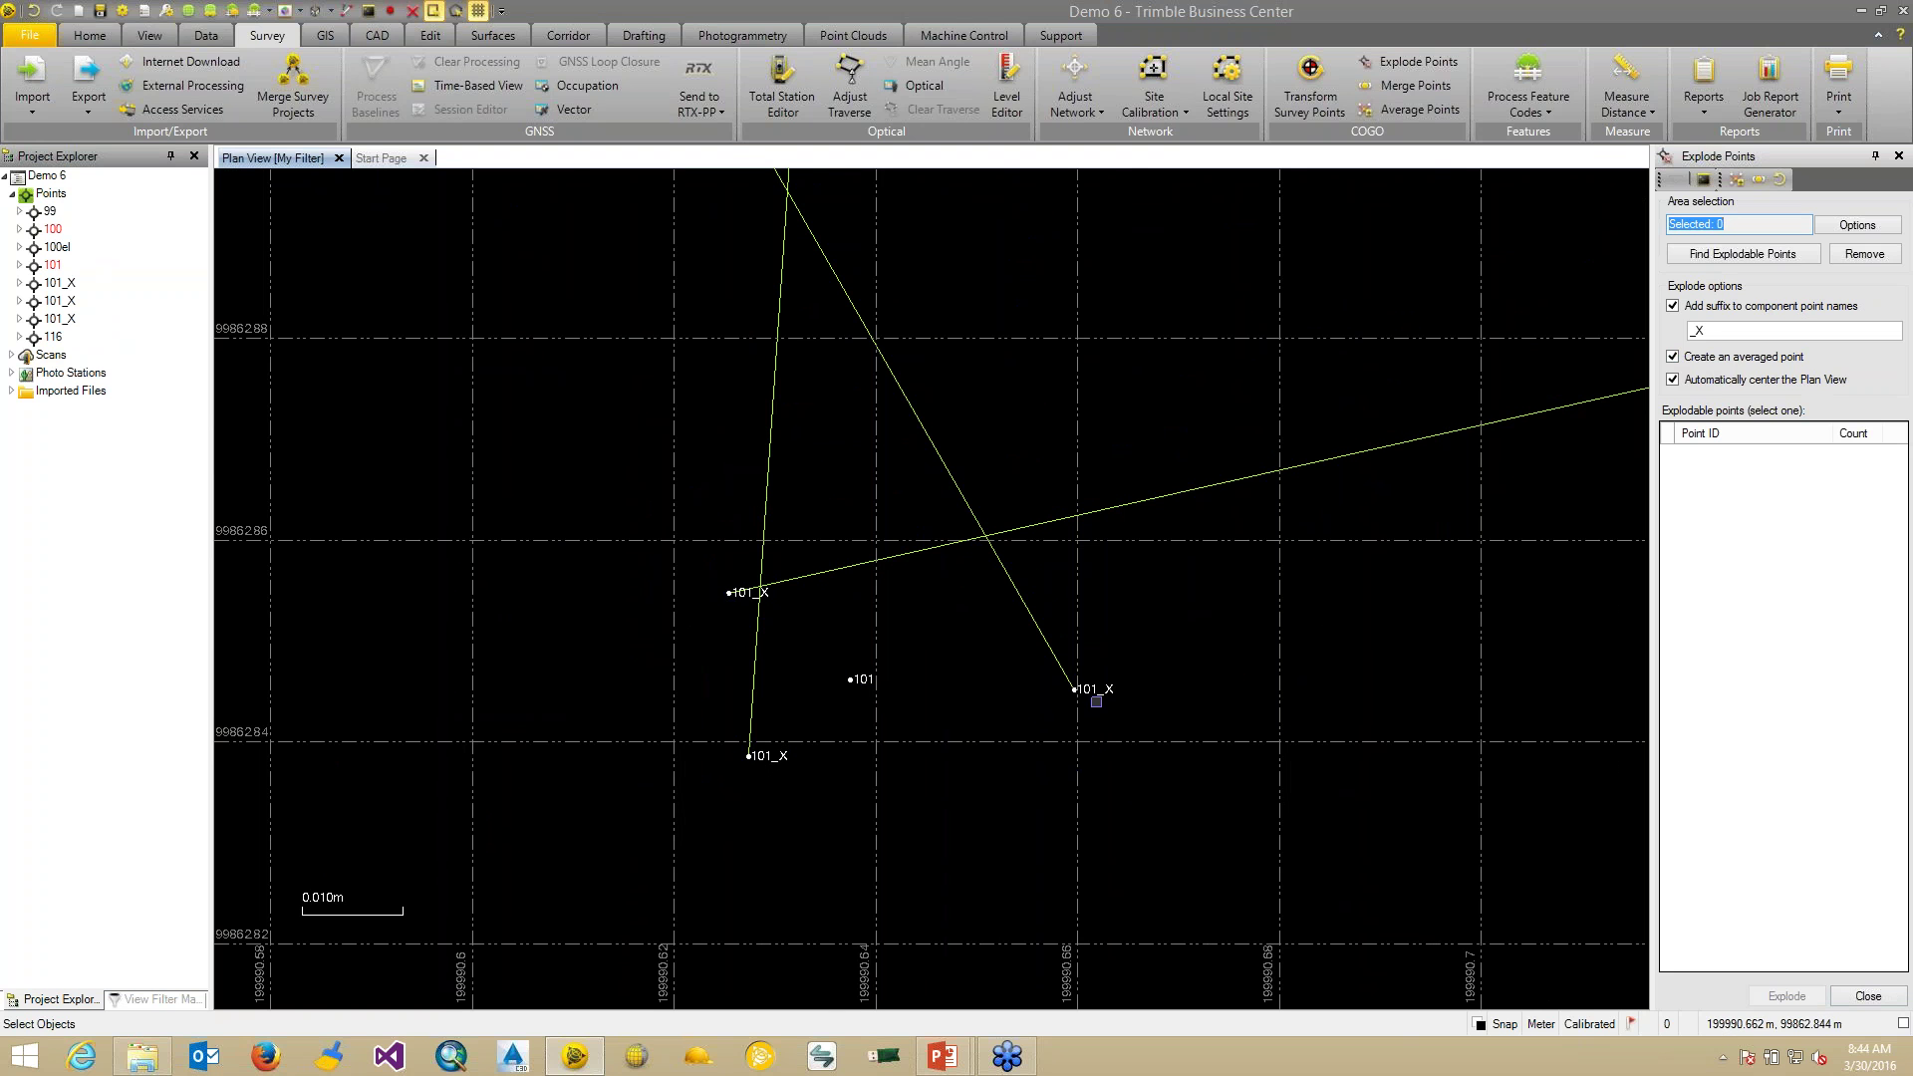
left_click(848, 681)
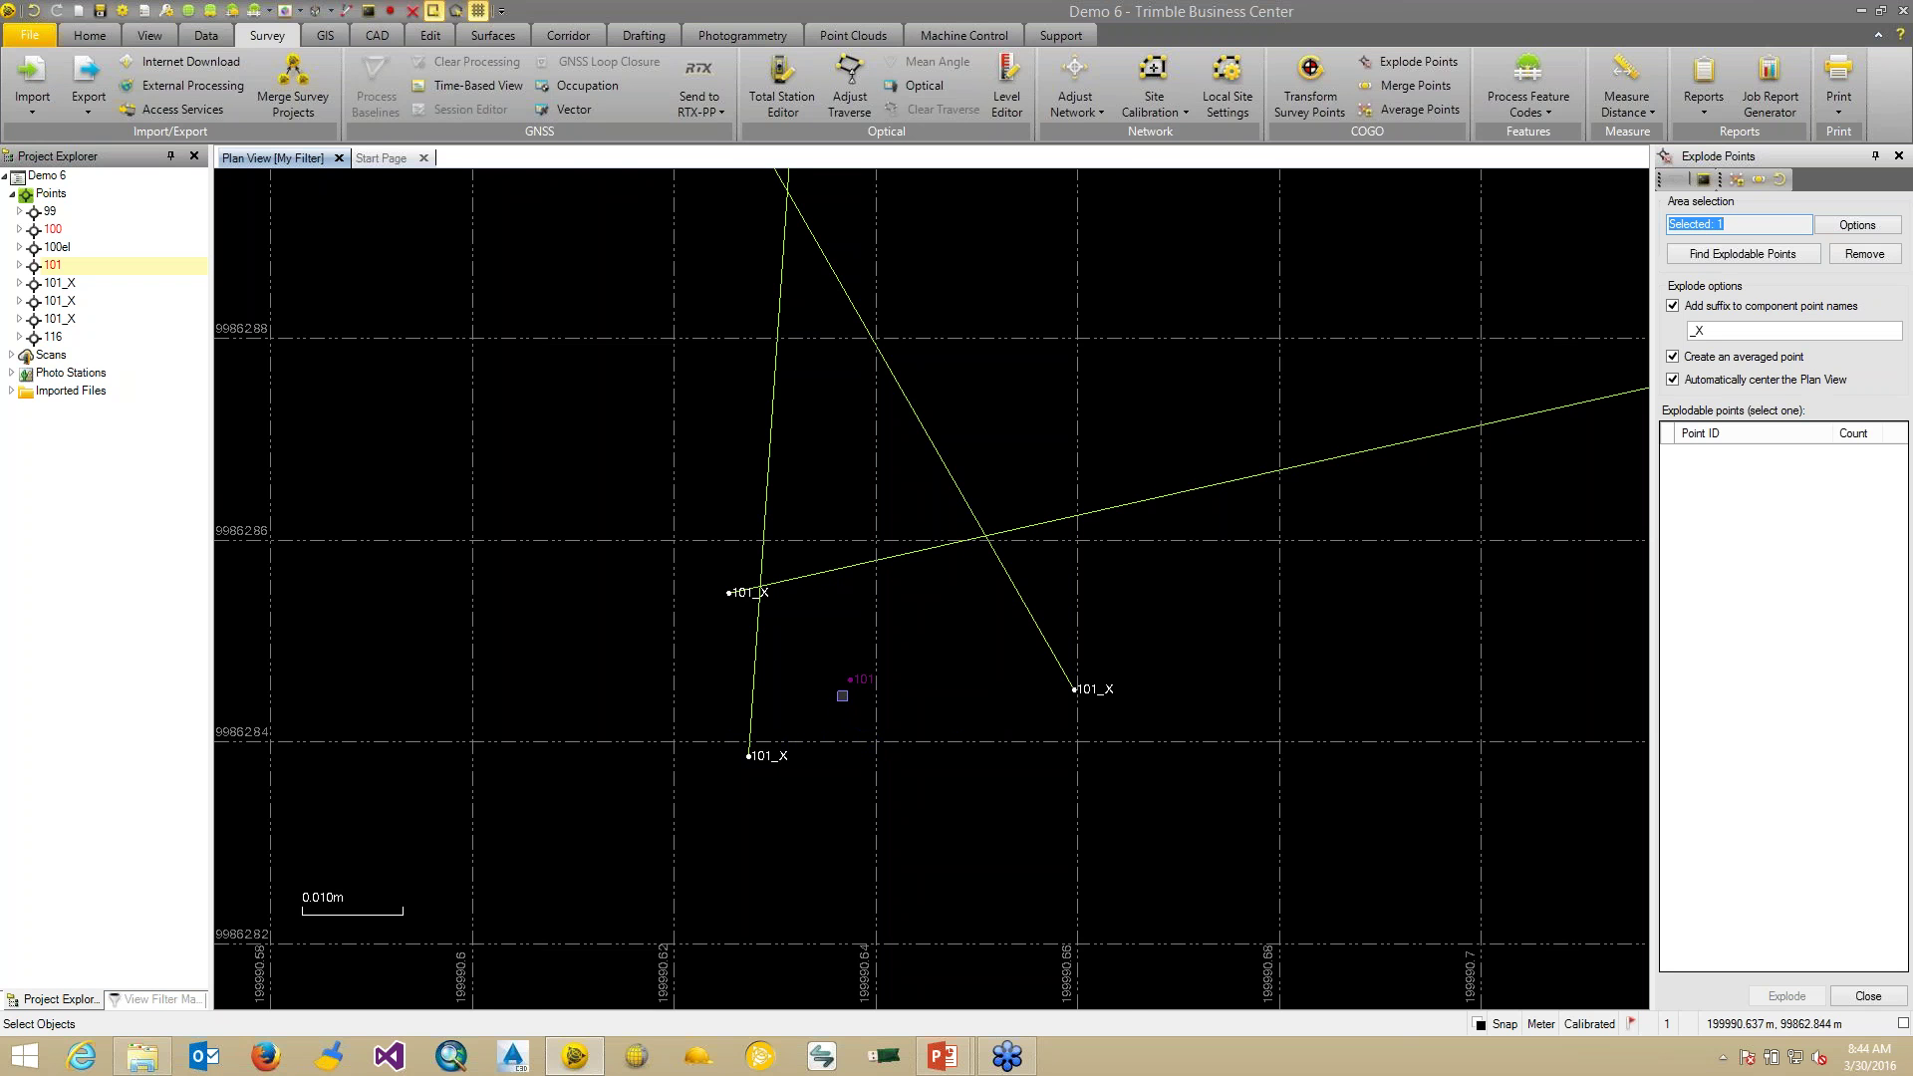
left_click_drag(858, 709, 923, 653)
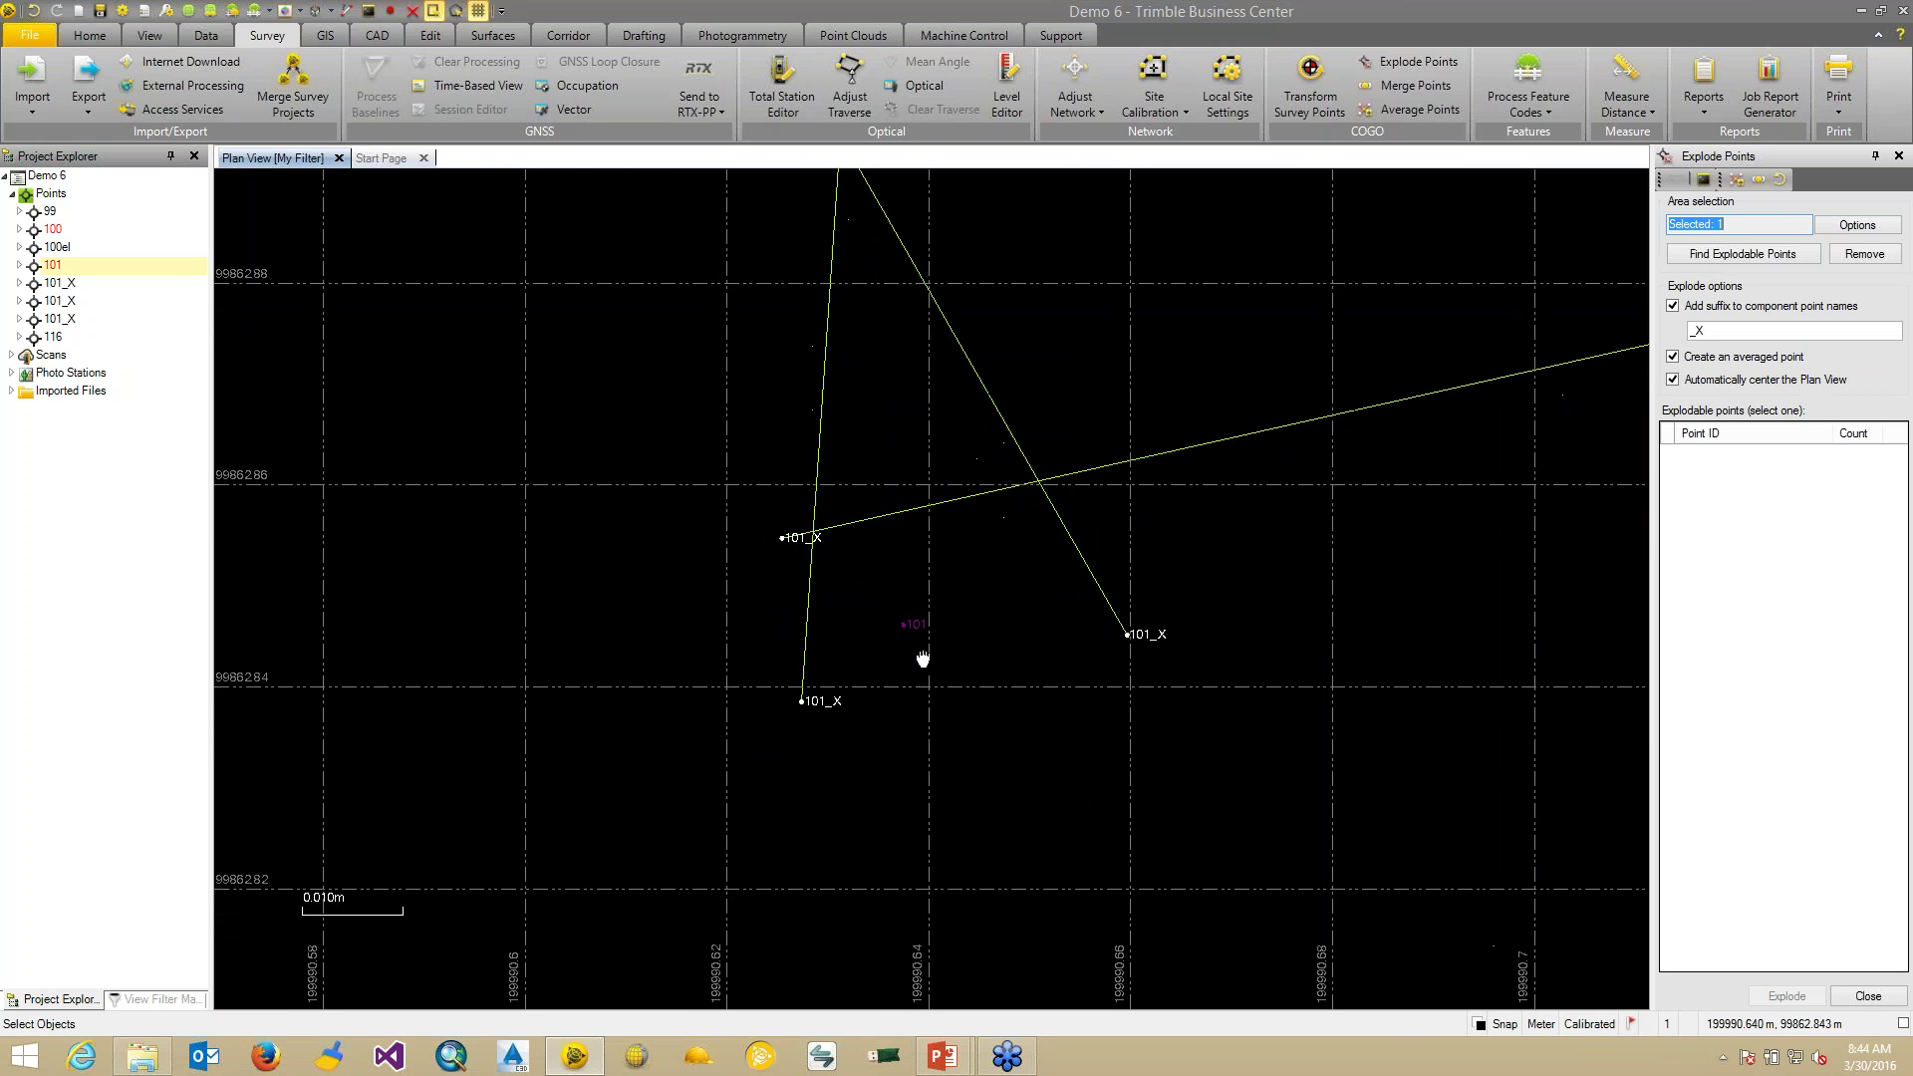
scroll(925, 665, "down", 1)
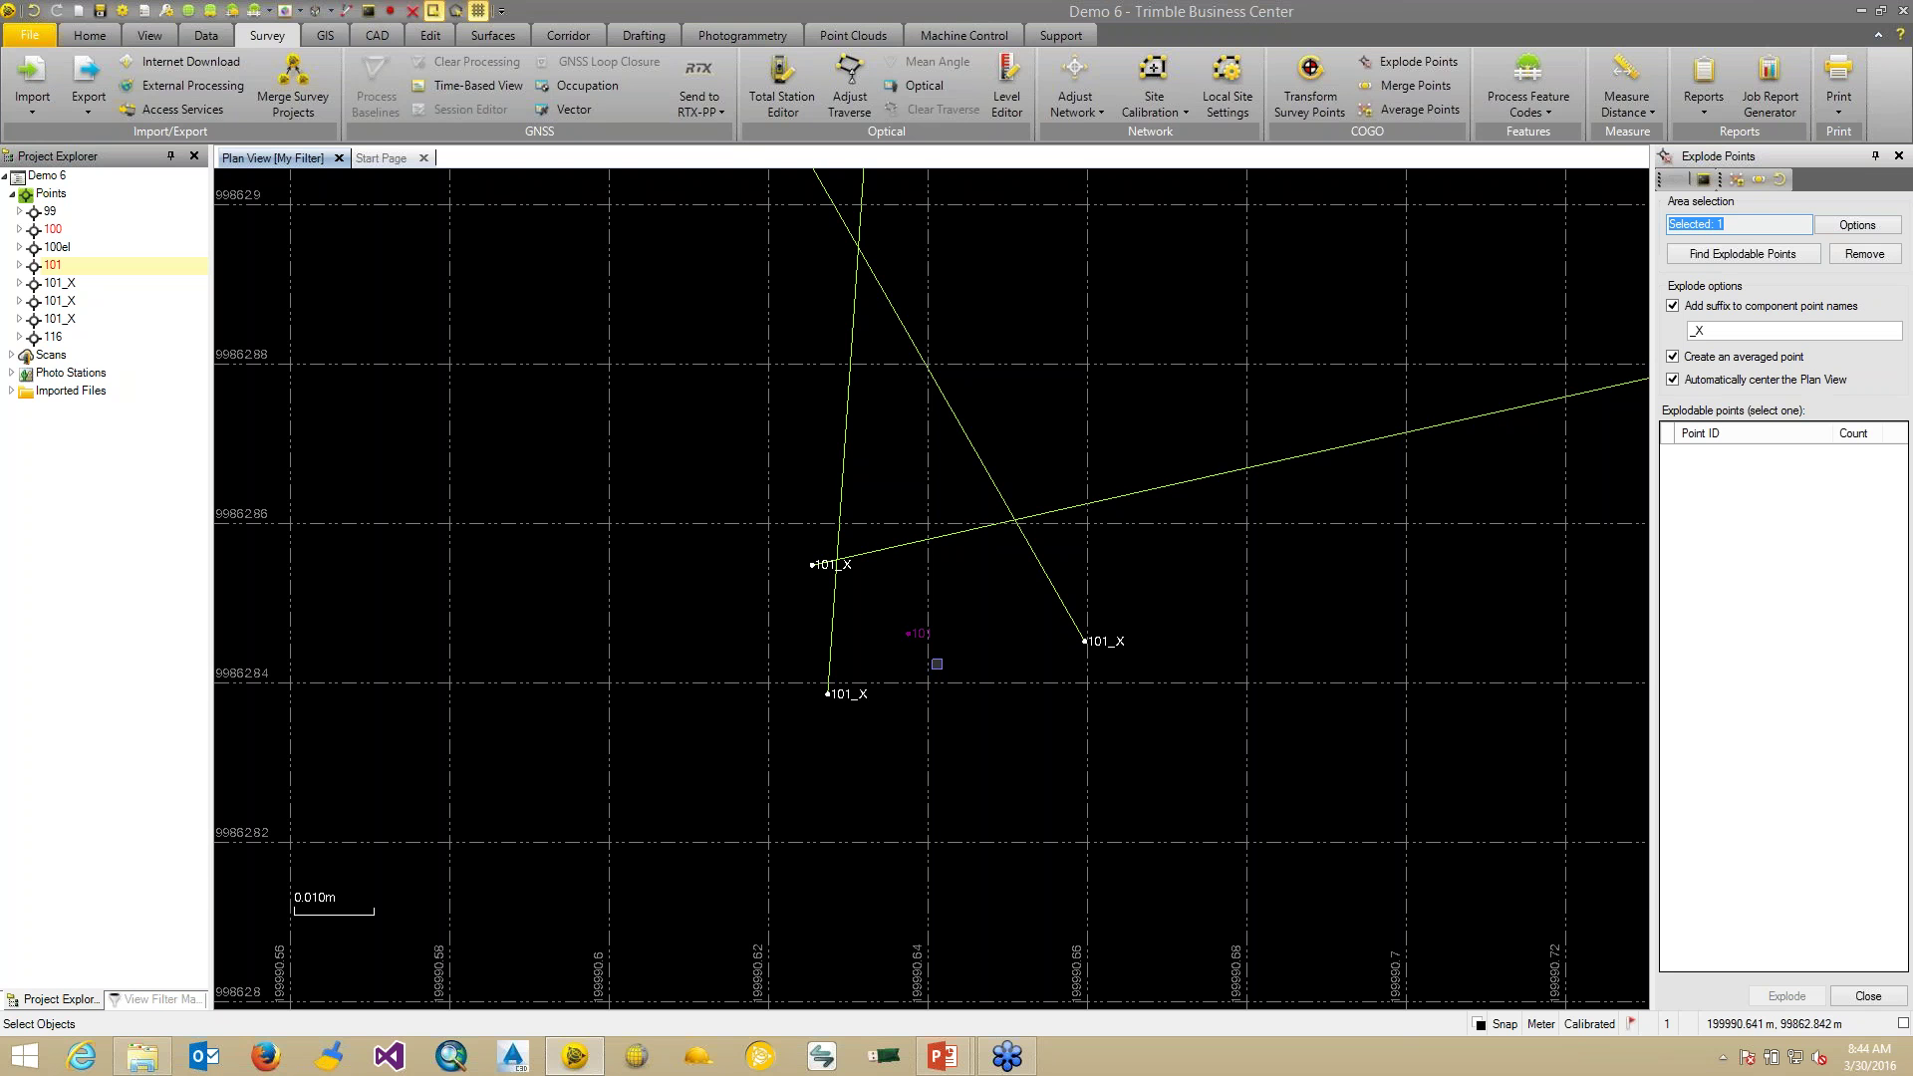
scroll(930, 677, "up", 1)
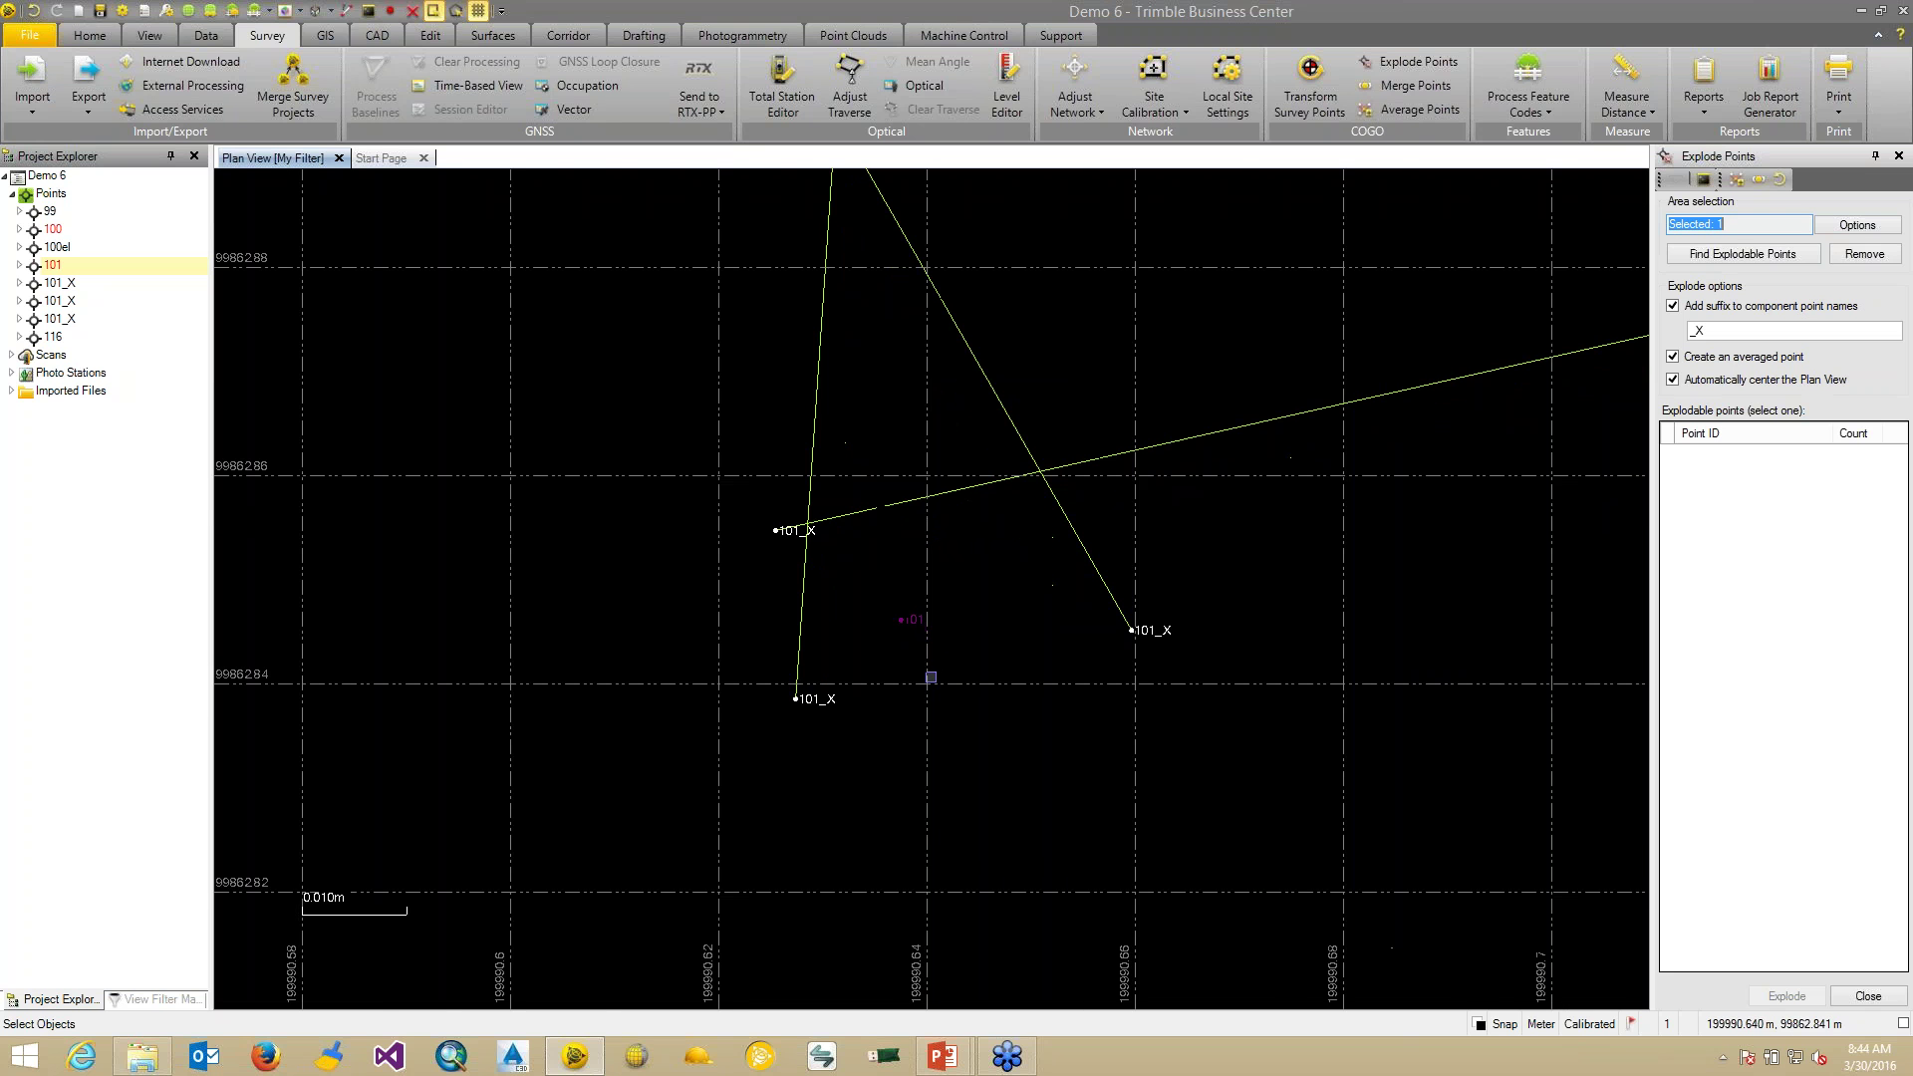
scroll(930, 679, "down", 1)
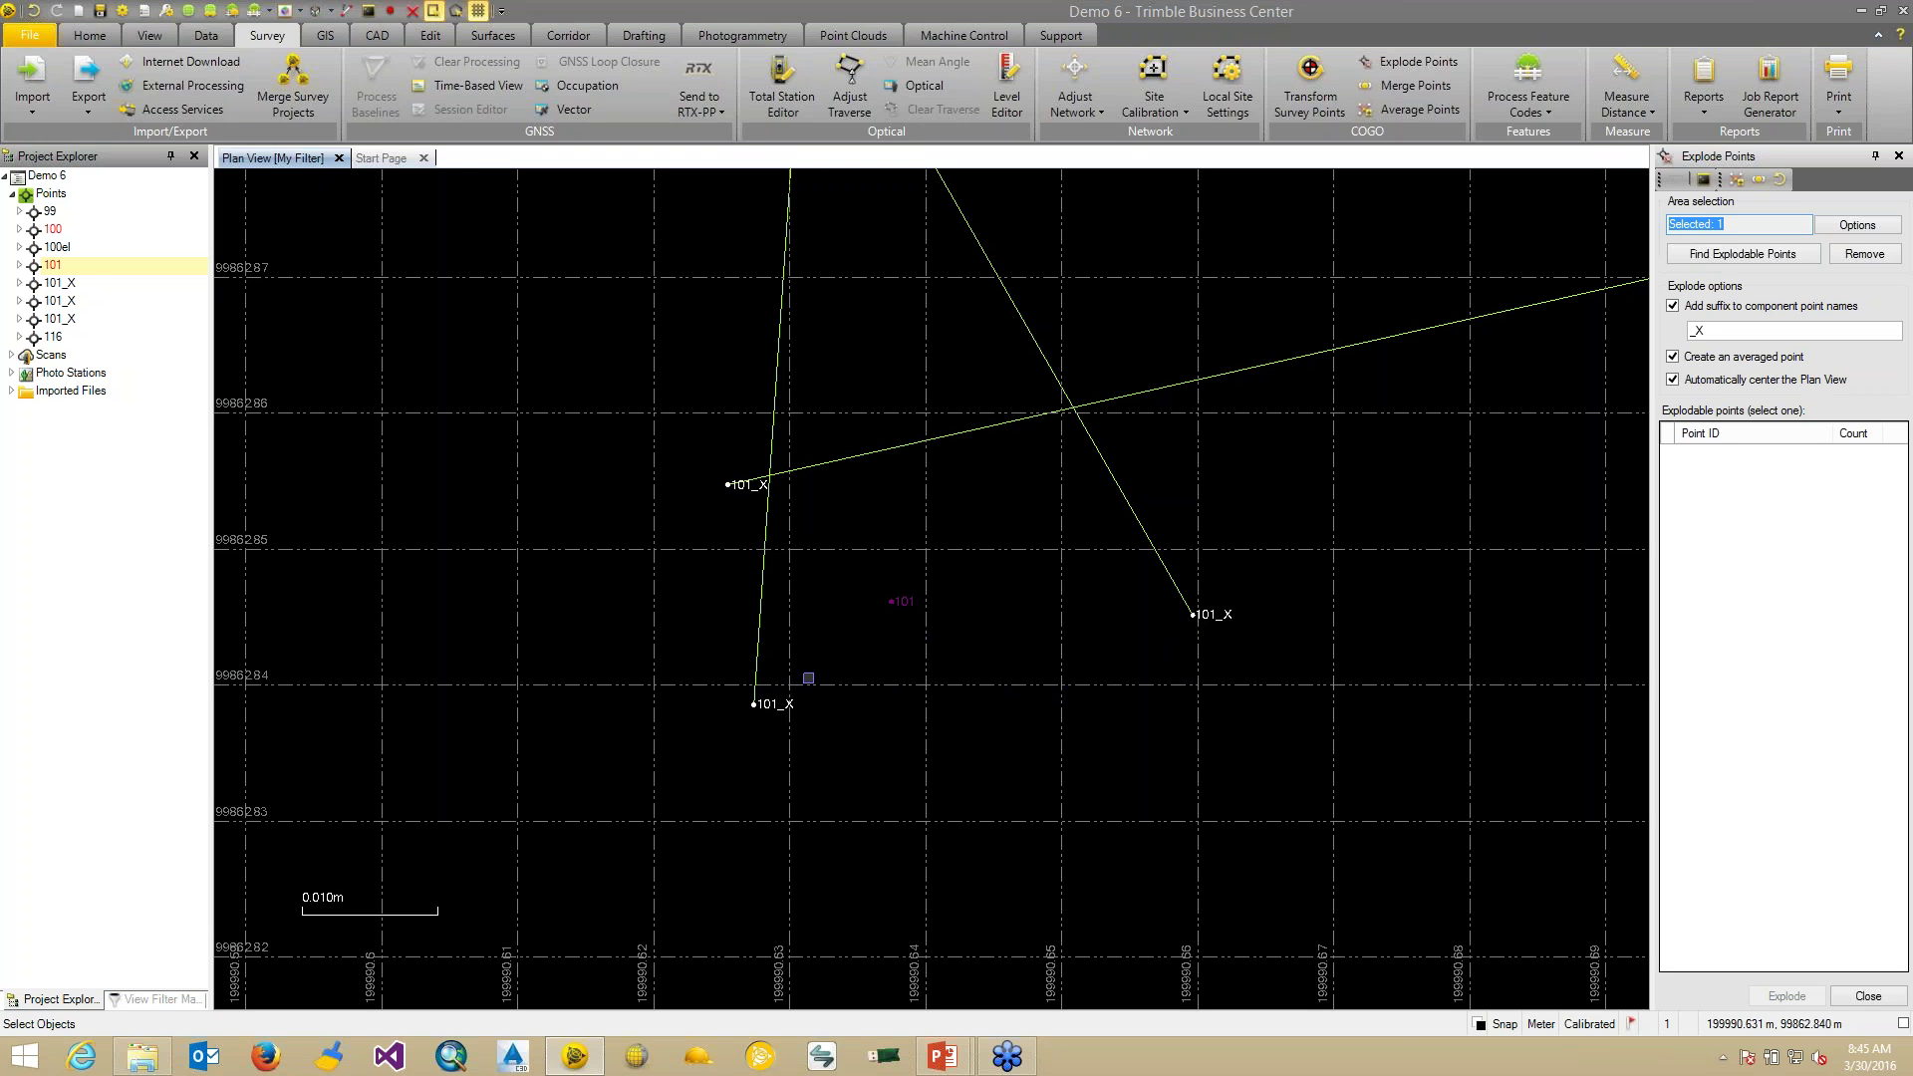
scroll(826, 692, "down", 2)
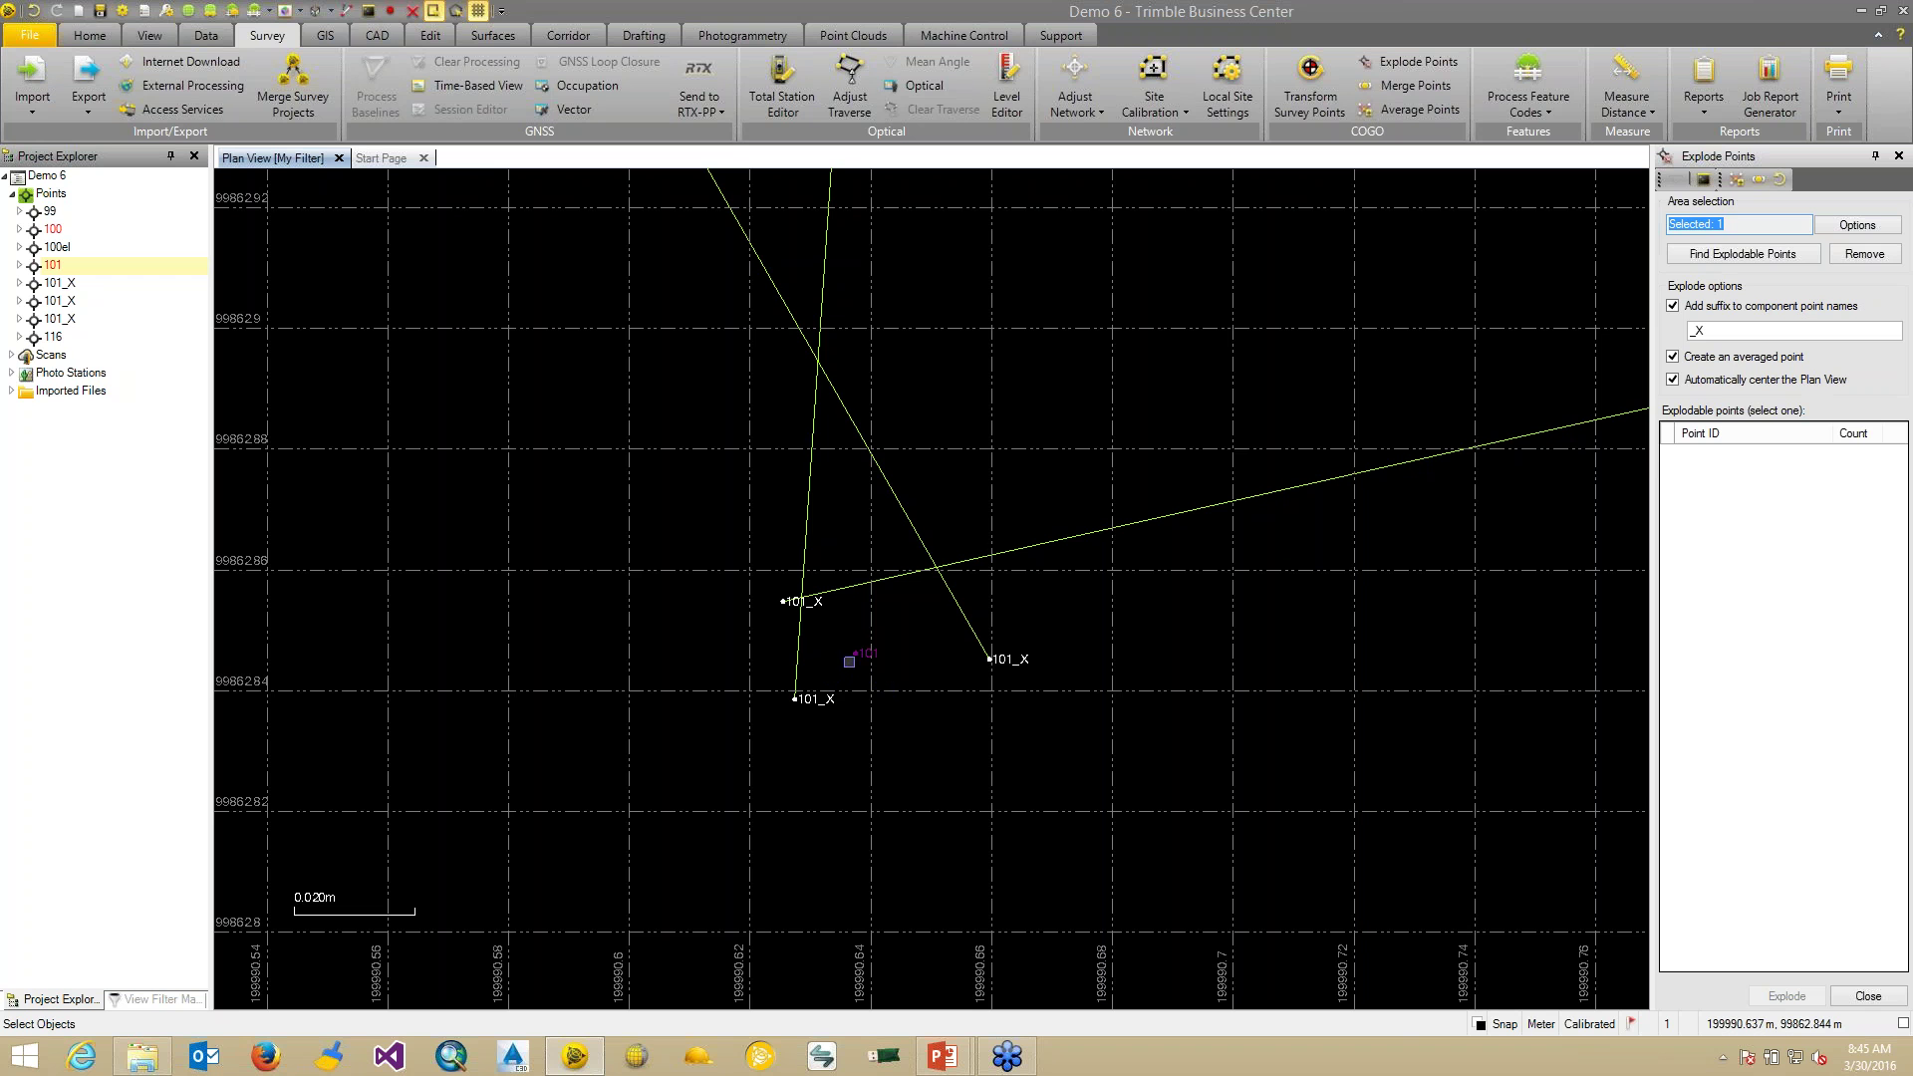
- Undo the explosion of point 101 and close the Explode Points command
key("ctrl+z")
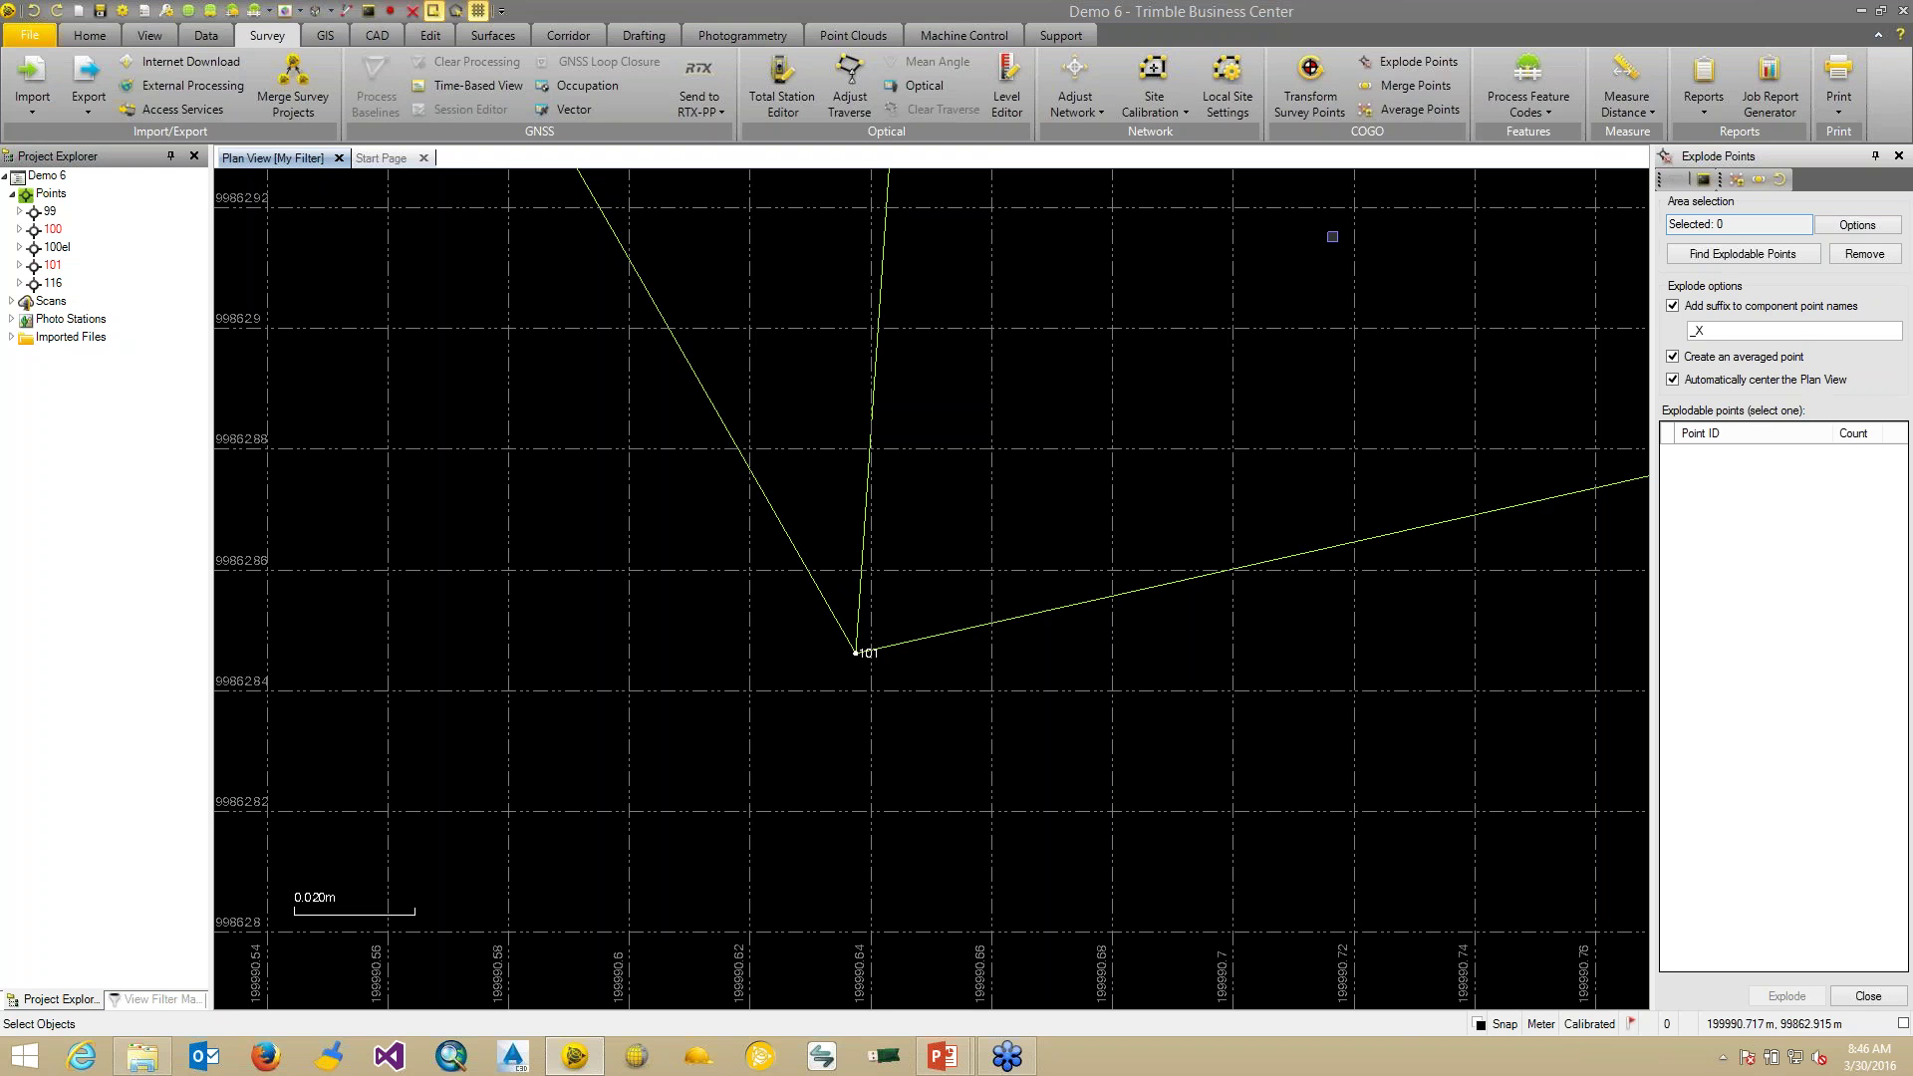
left_click(1870, 996)
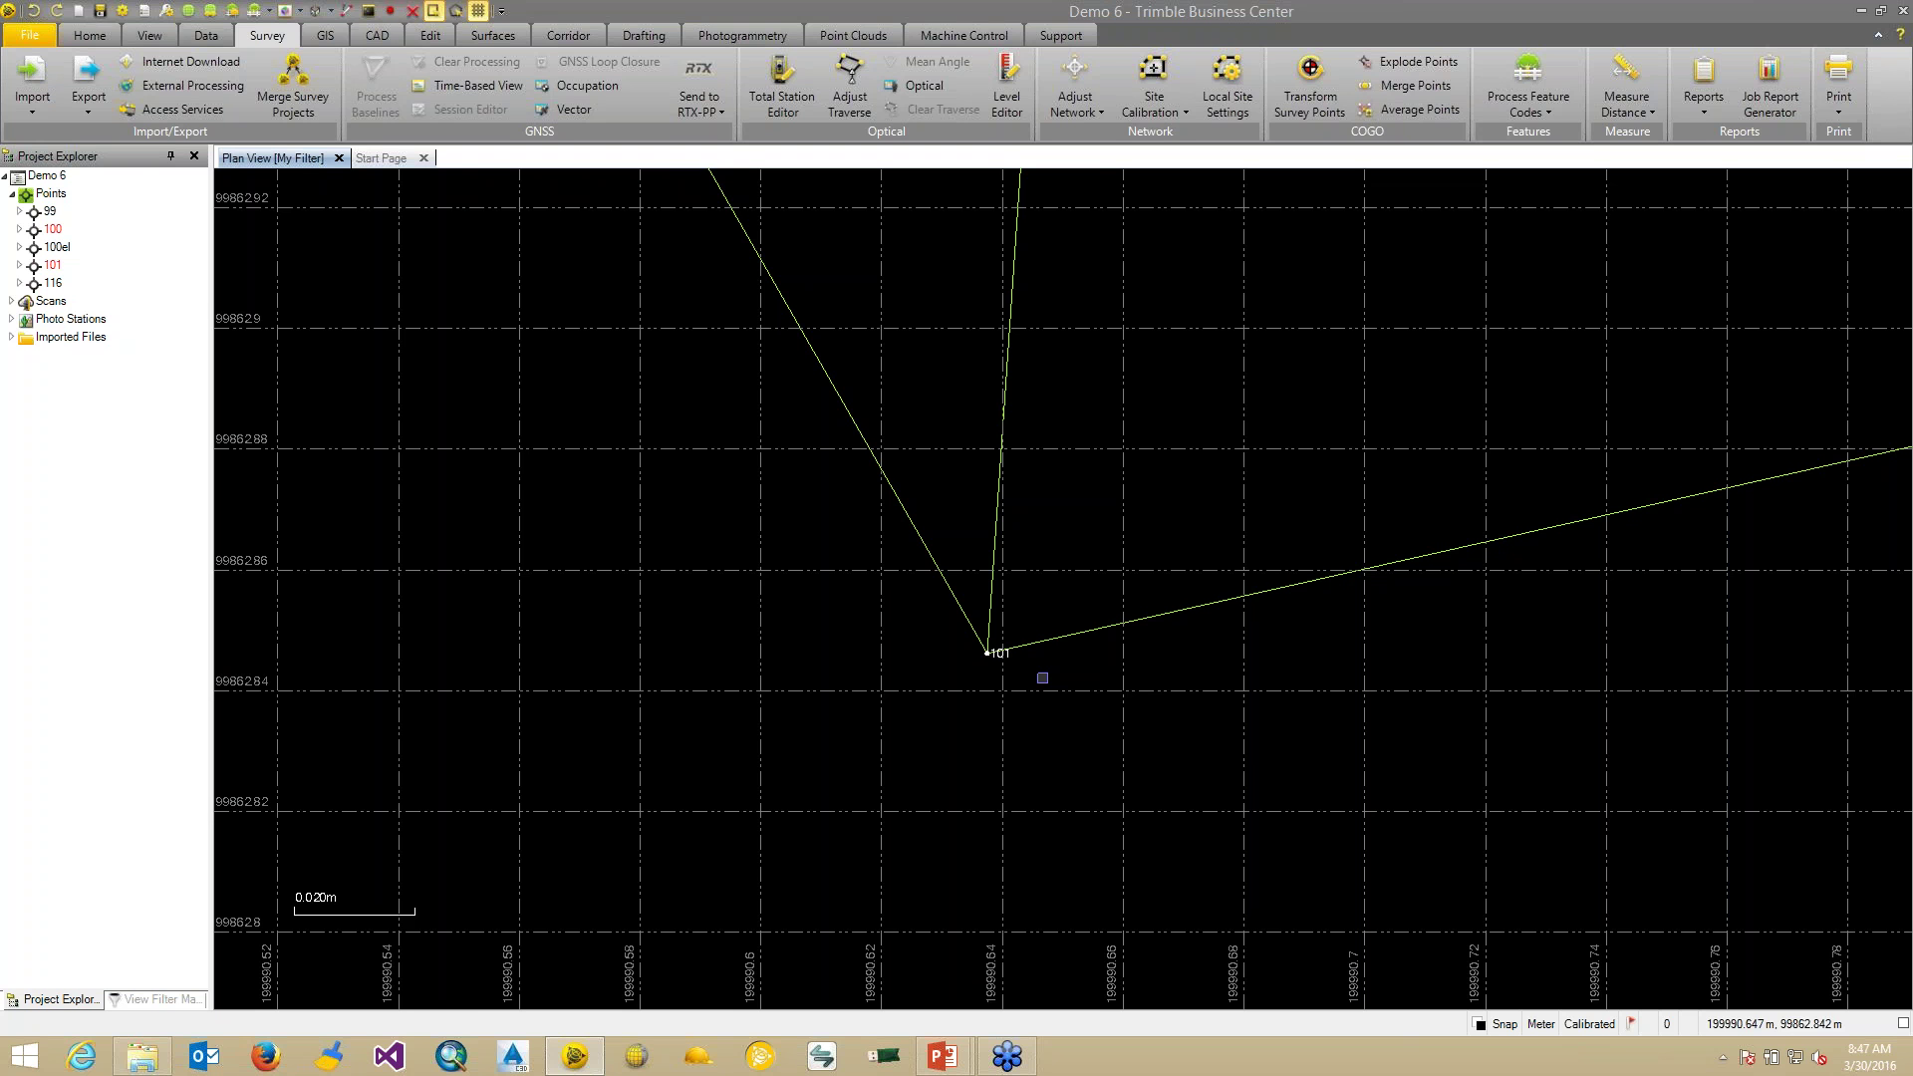
- Switch to the PowerPoint slide show and advance to the slide comparing the computation engine, traverse and NWA
key("alt+Tab")
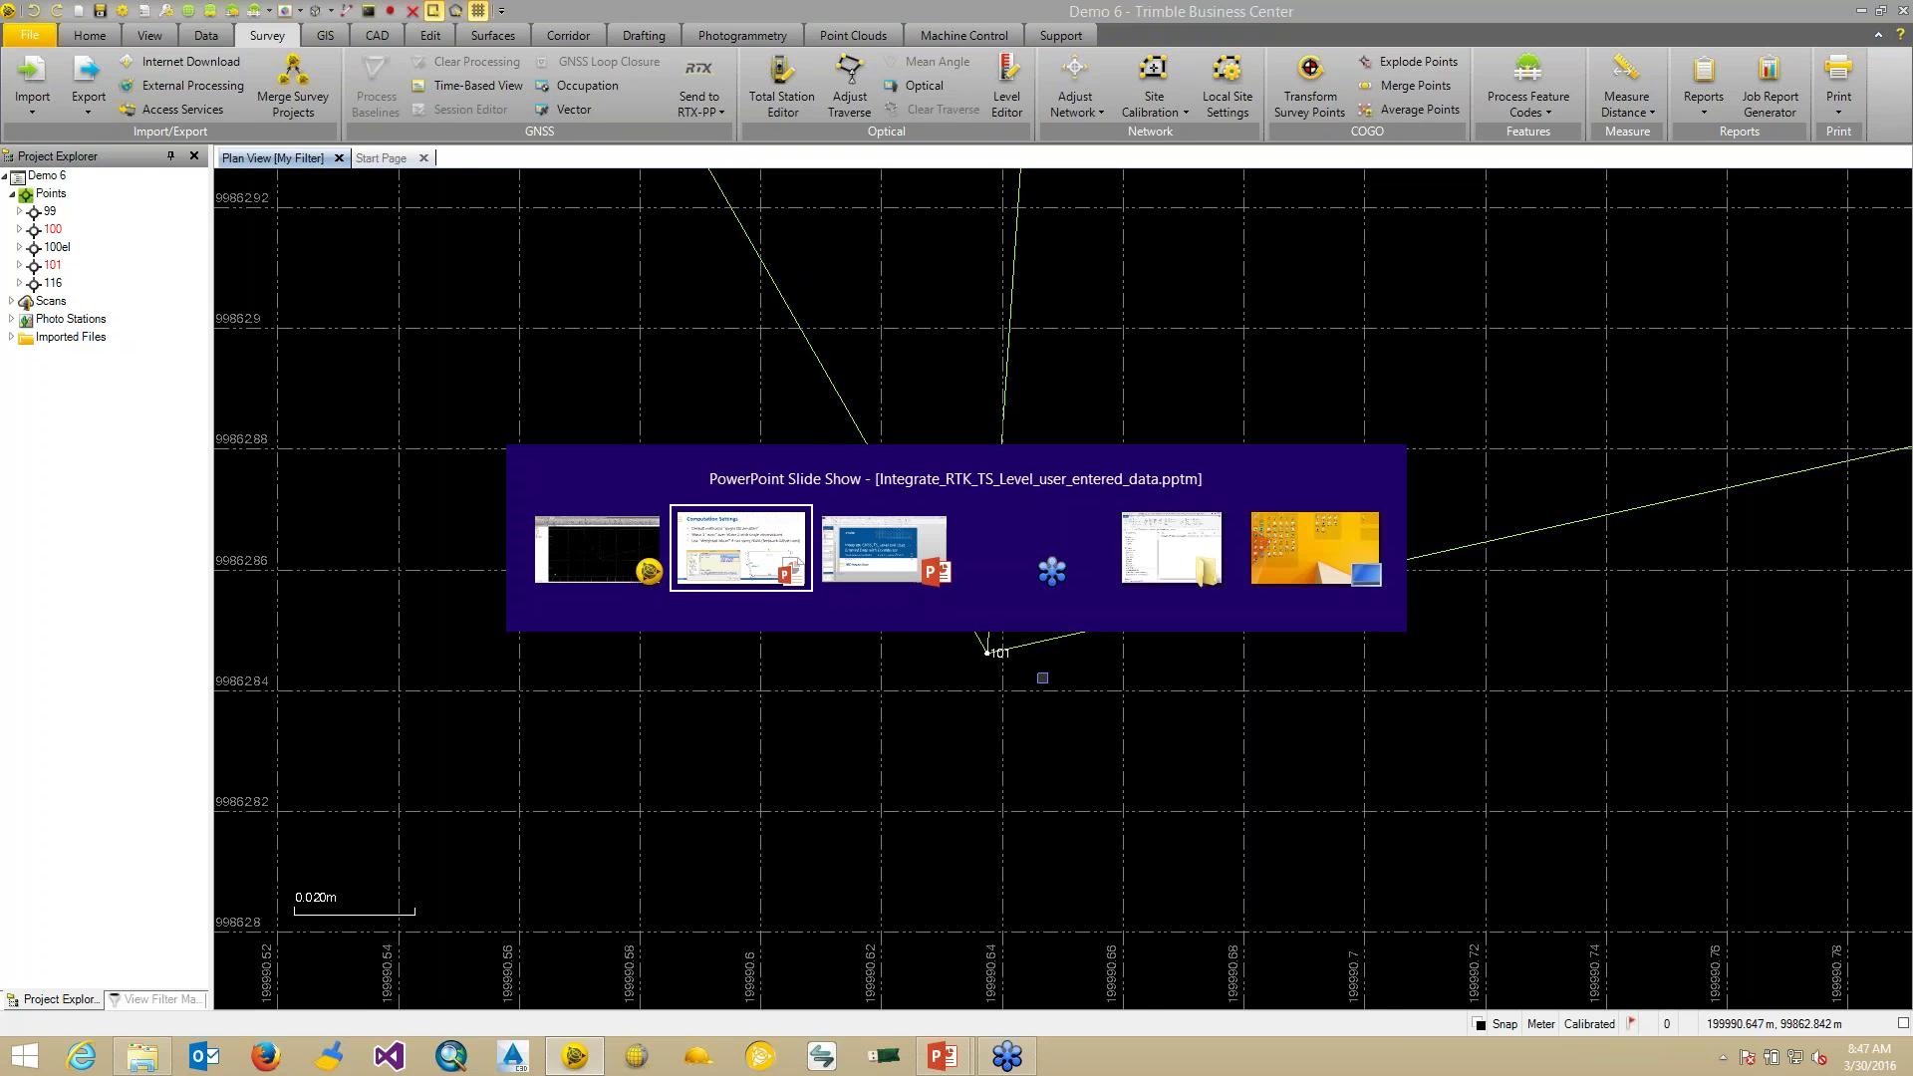
key("Right")
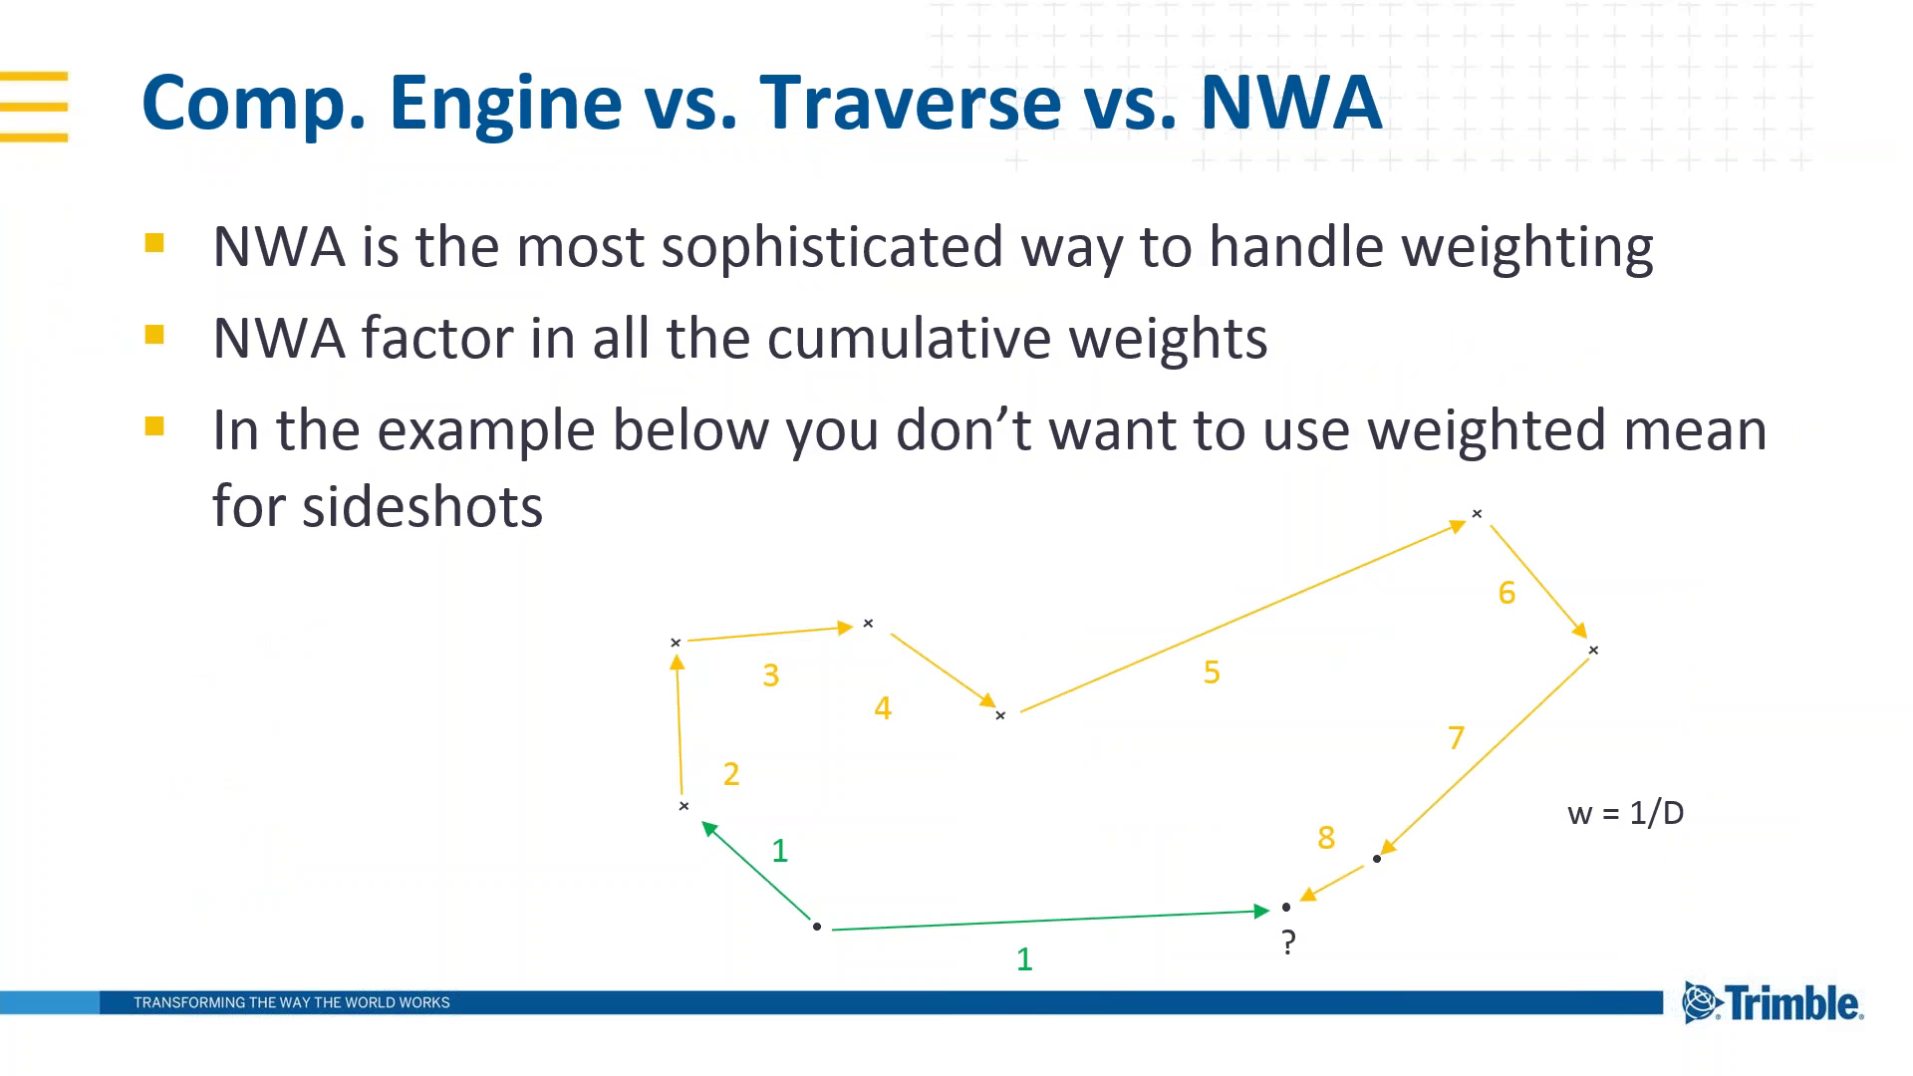
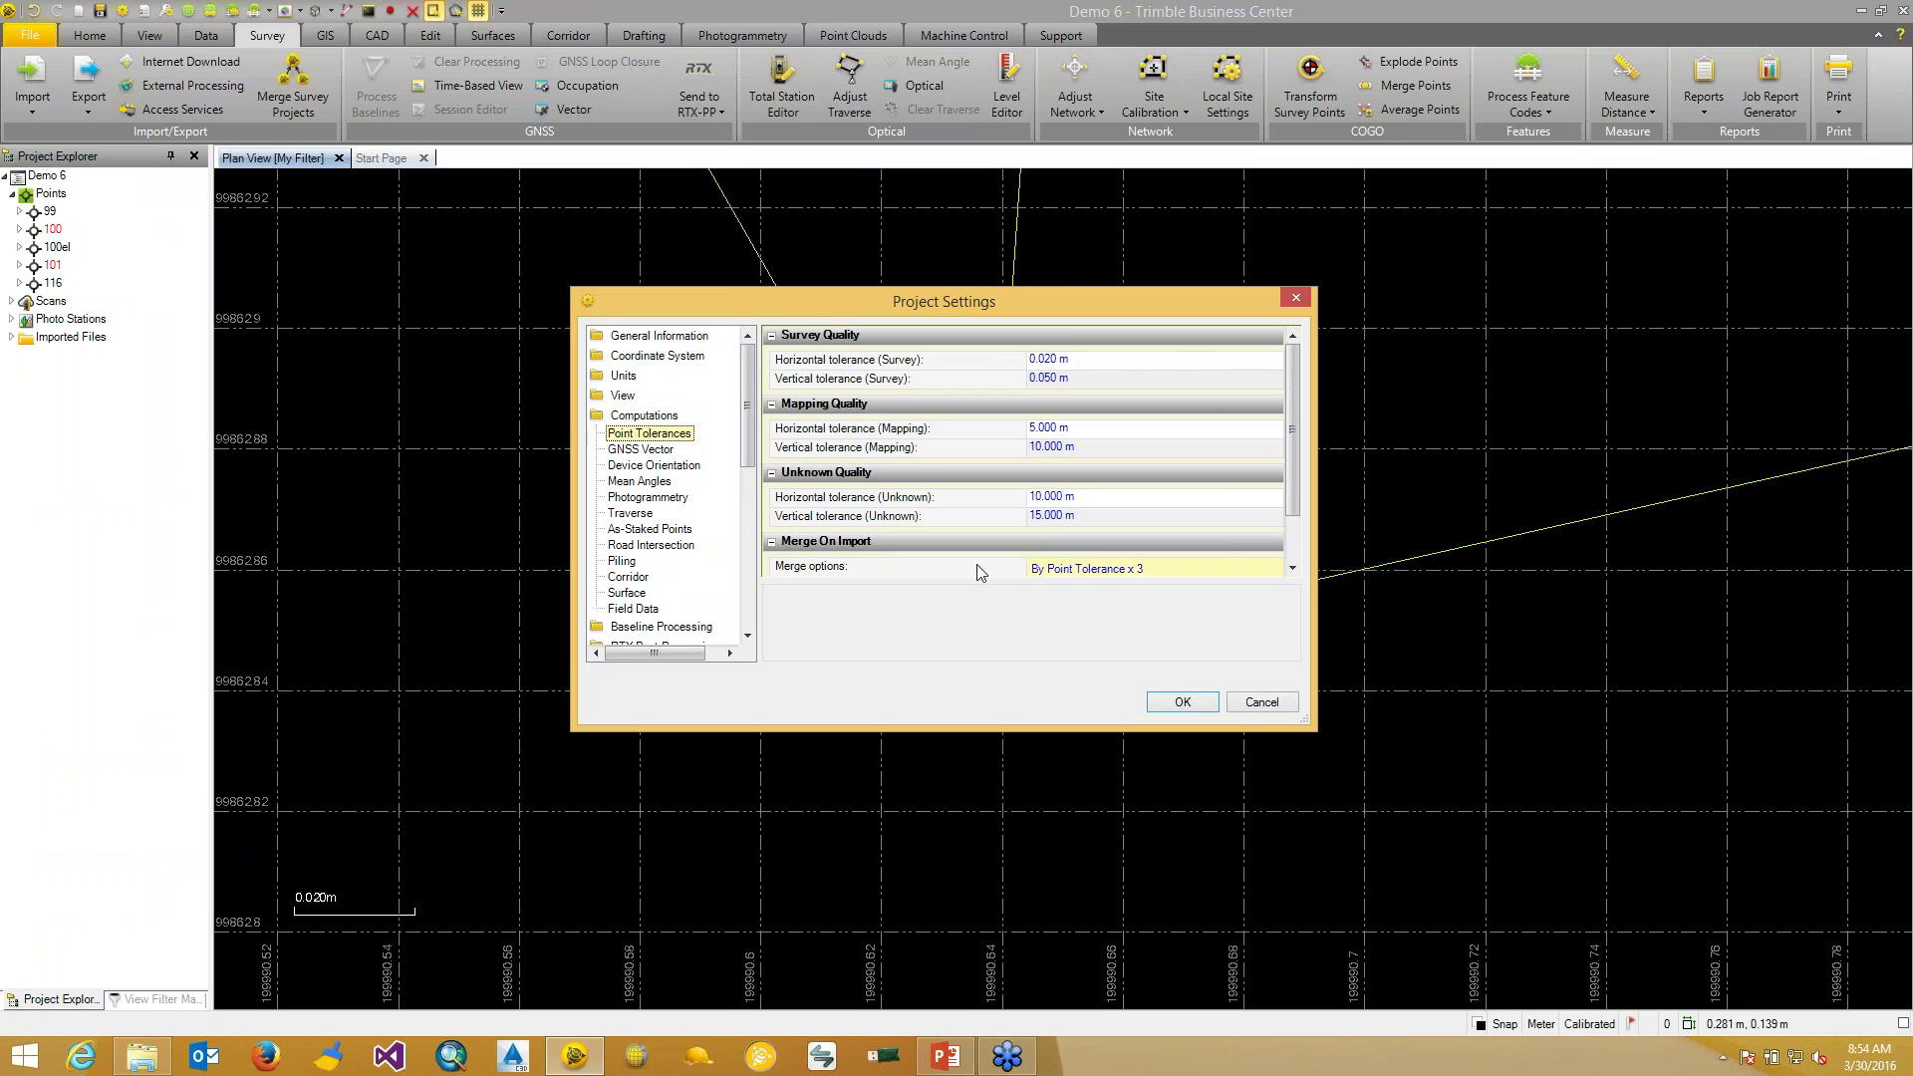
- Review the survey, mapping and unknown quality point tolerances and the merge-on-import settings of the project
left_click(942, 566)
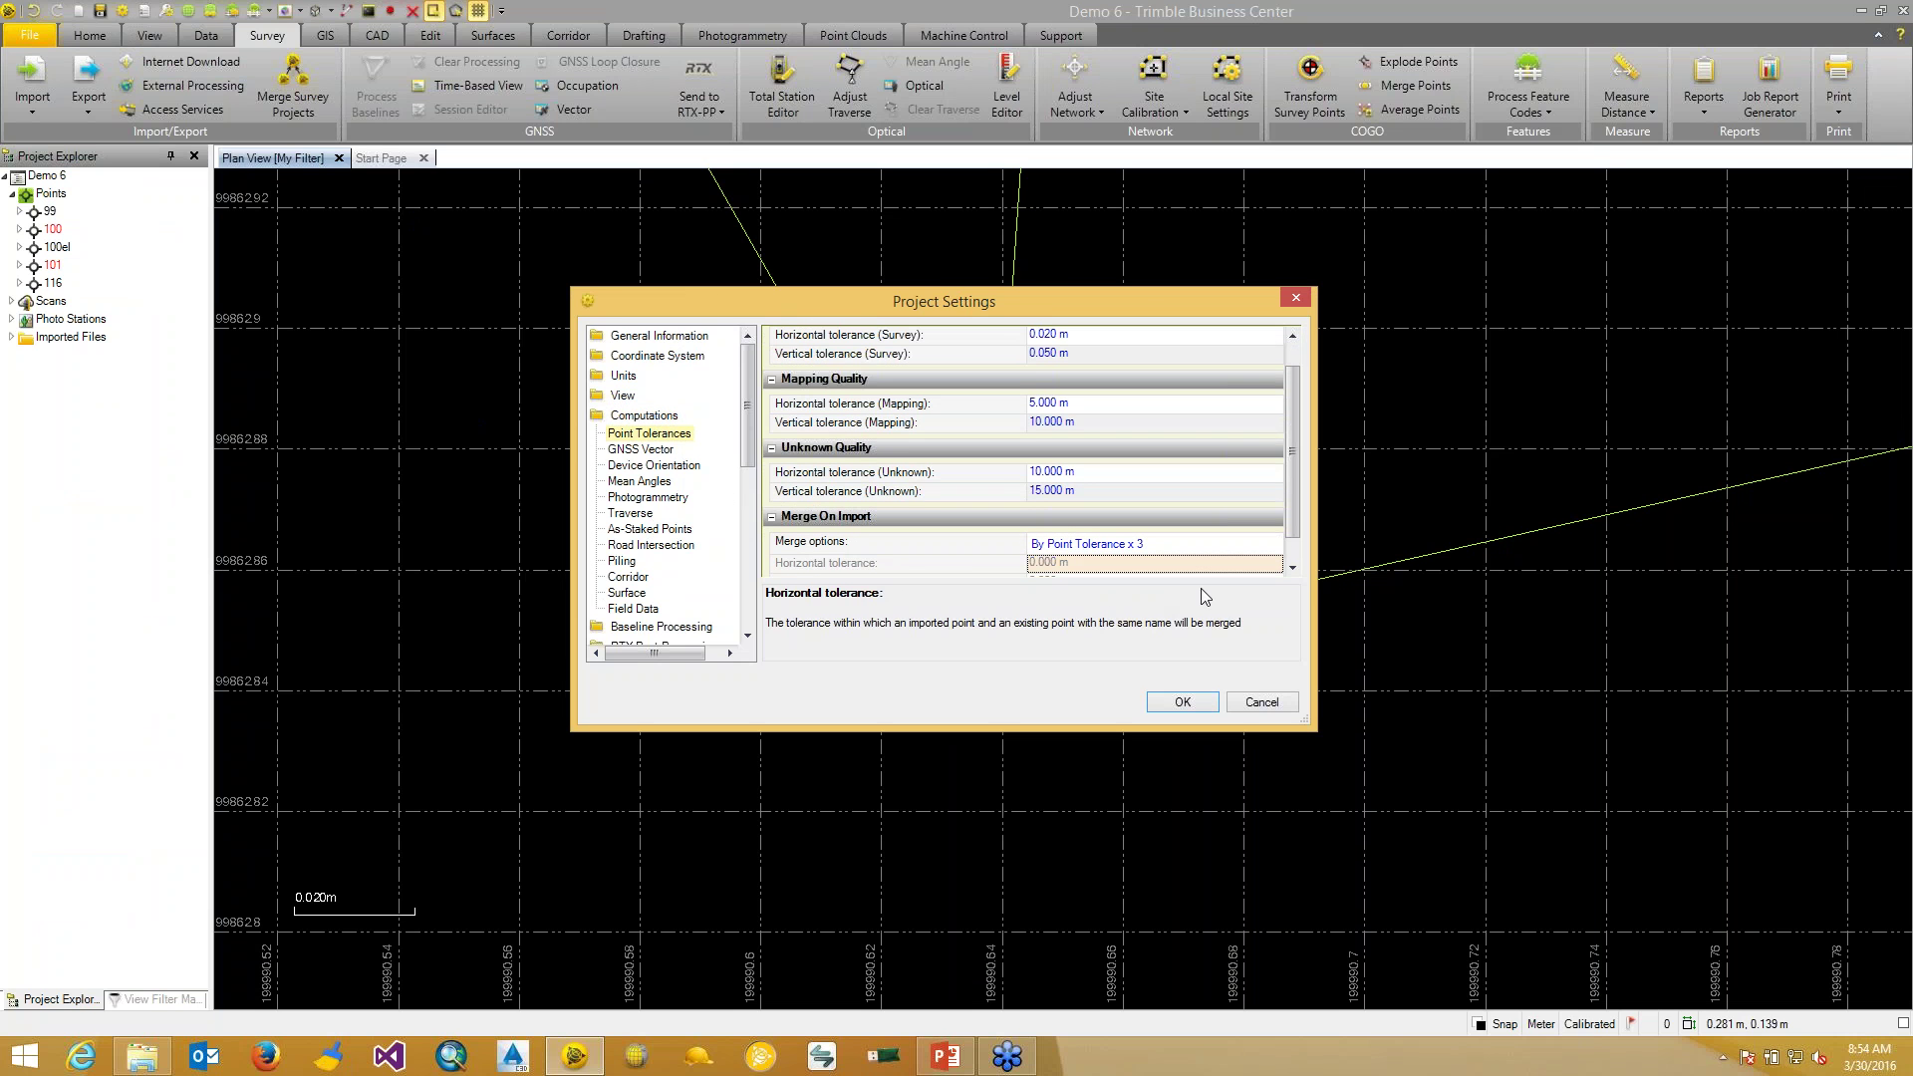
left_click(1292, 567)
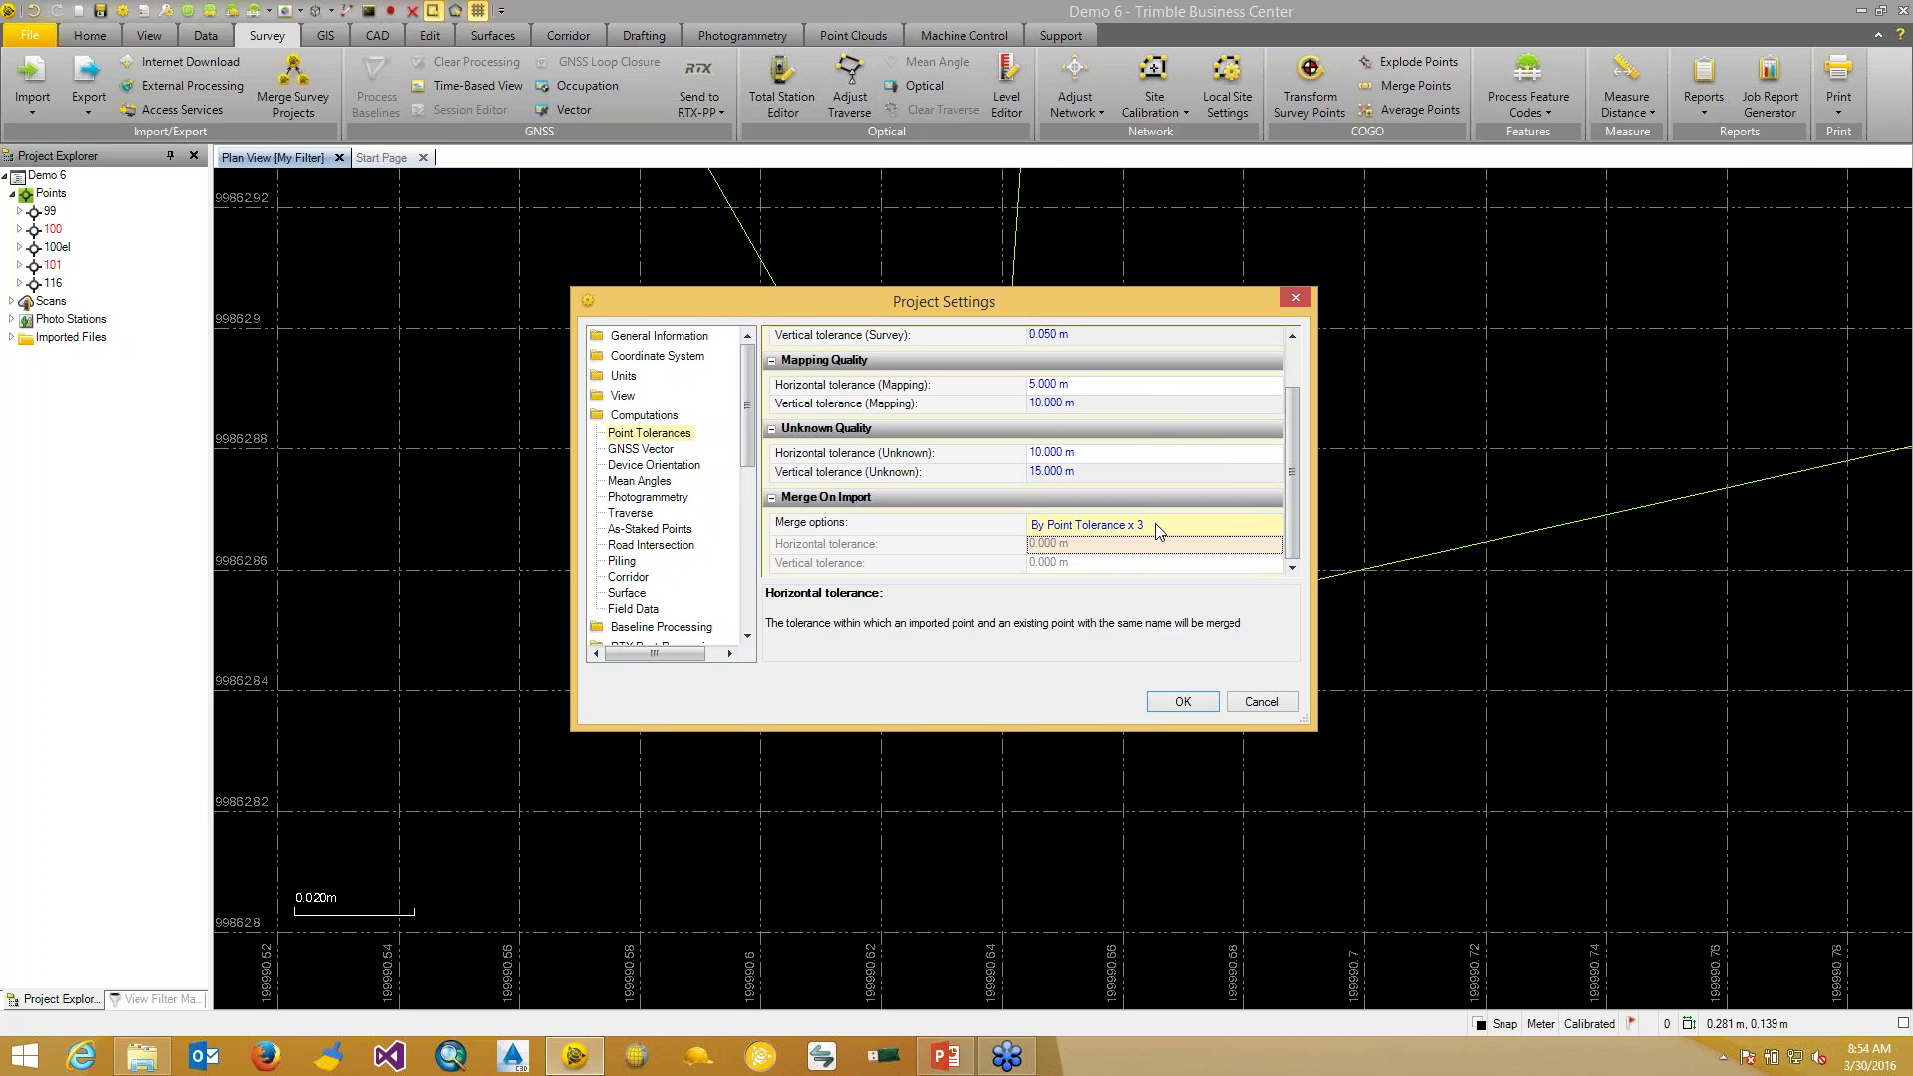
left_click_drag(1289, 480, 1305, 435)
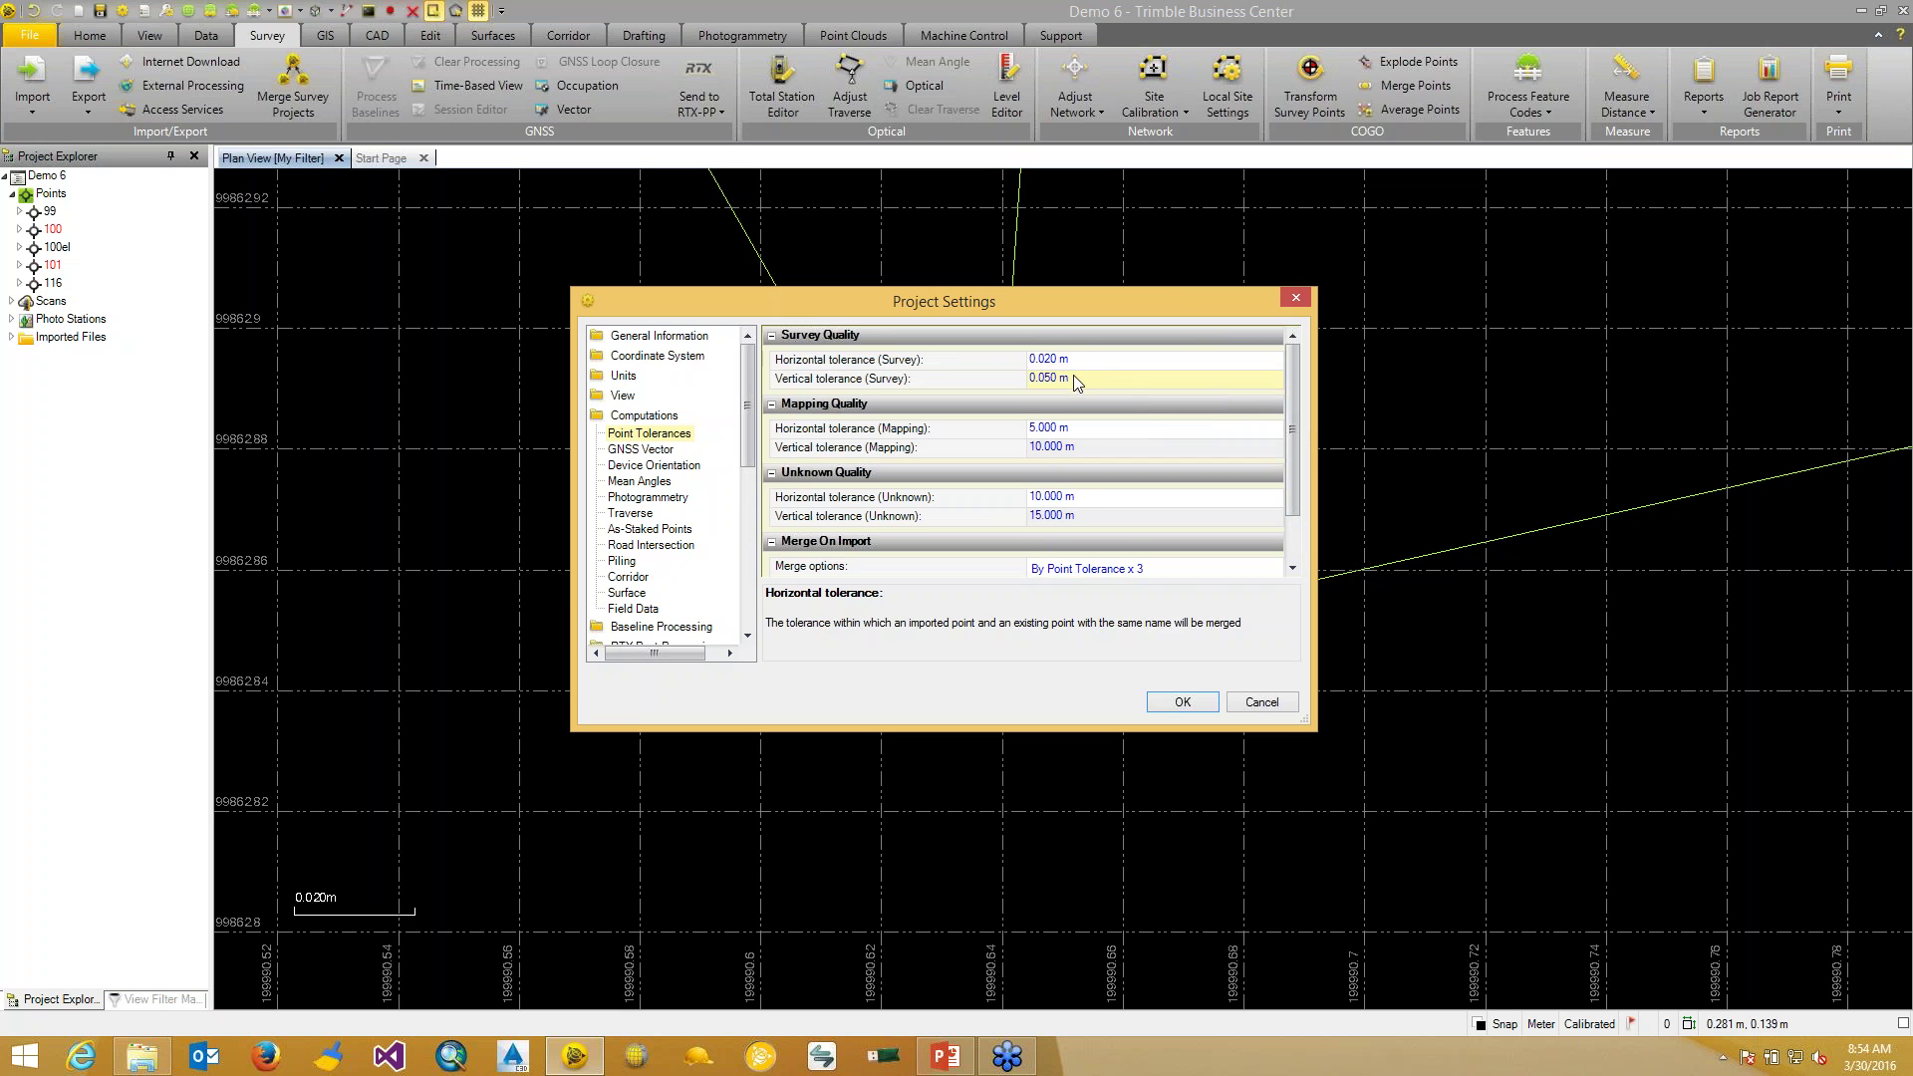
- Set the merge-on-import option in the point tolerances to By Custom Tolerance
left_click_drag(1289, 396, 1291, 410)
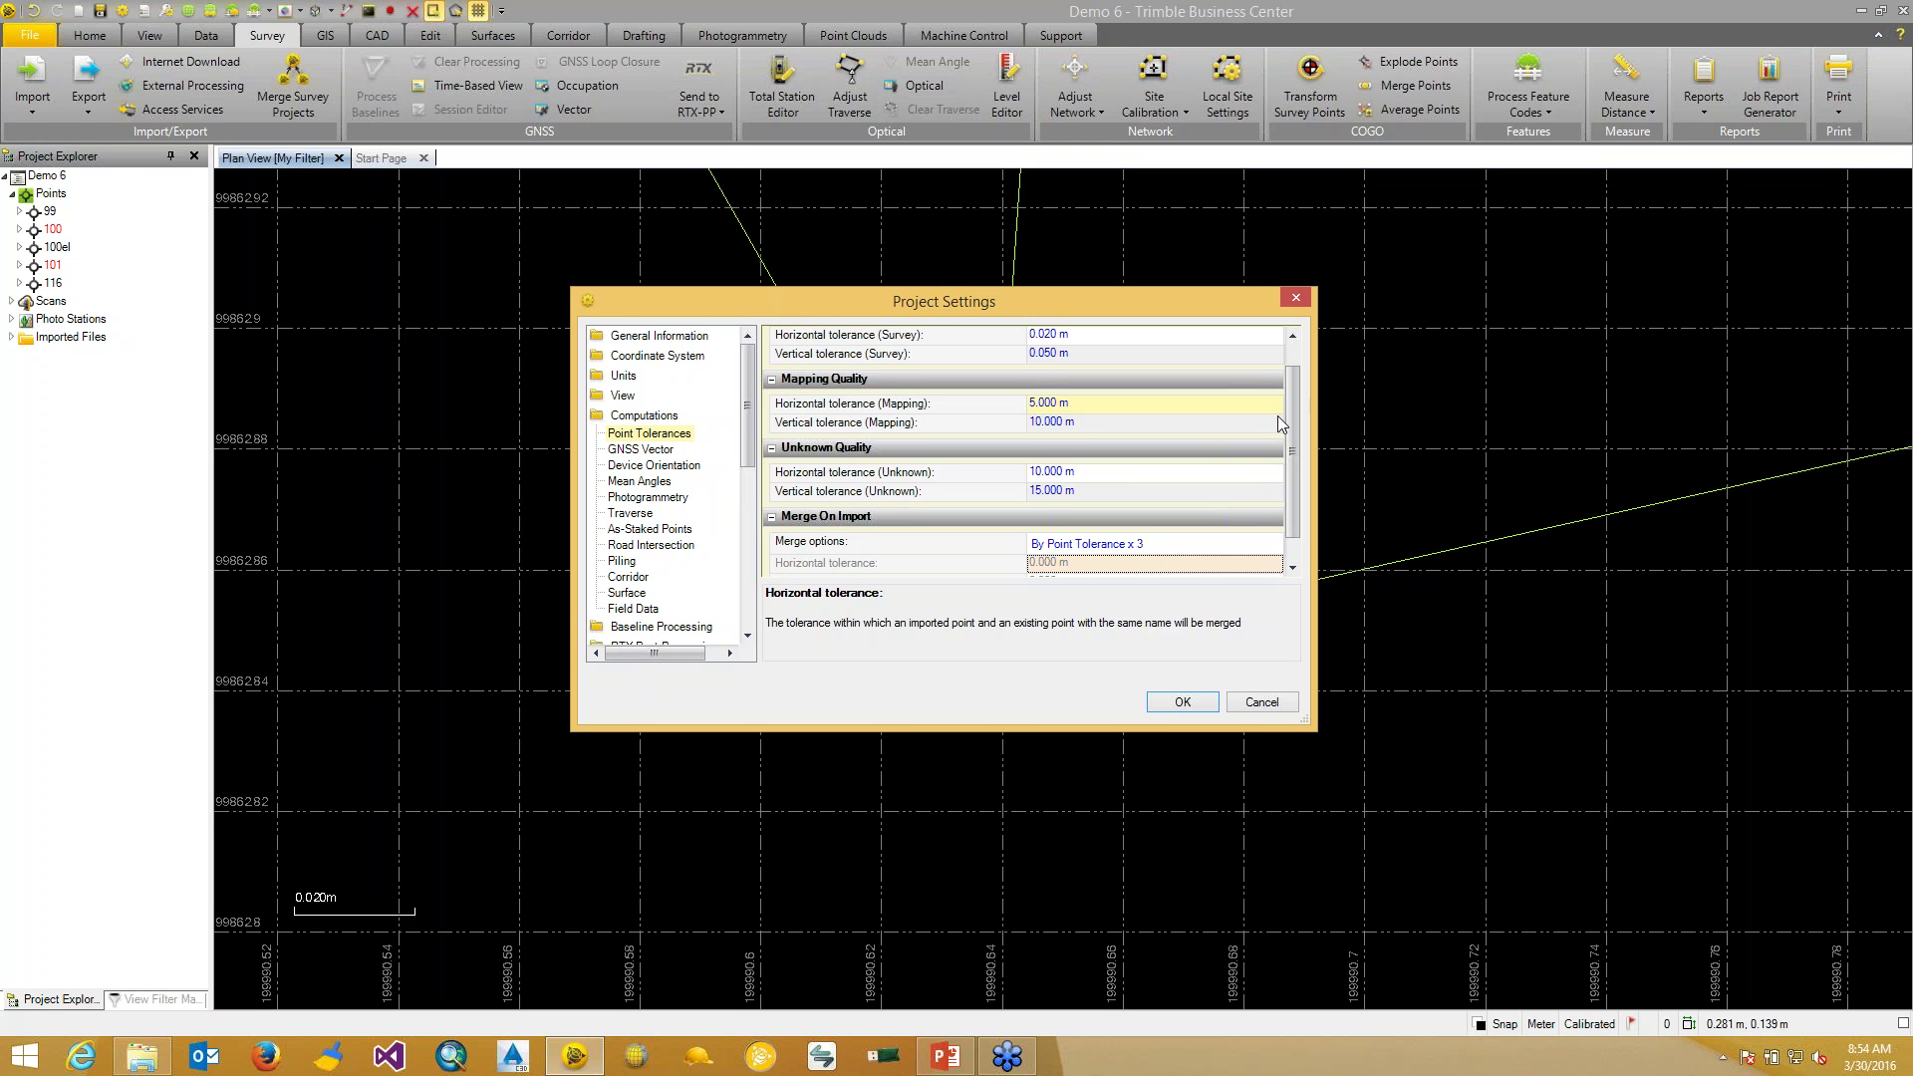
left_click_drag(1291, 418, 1292, 440)
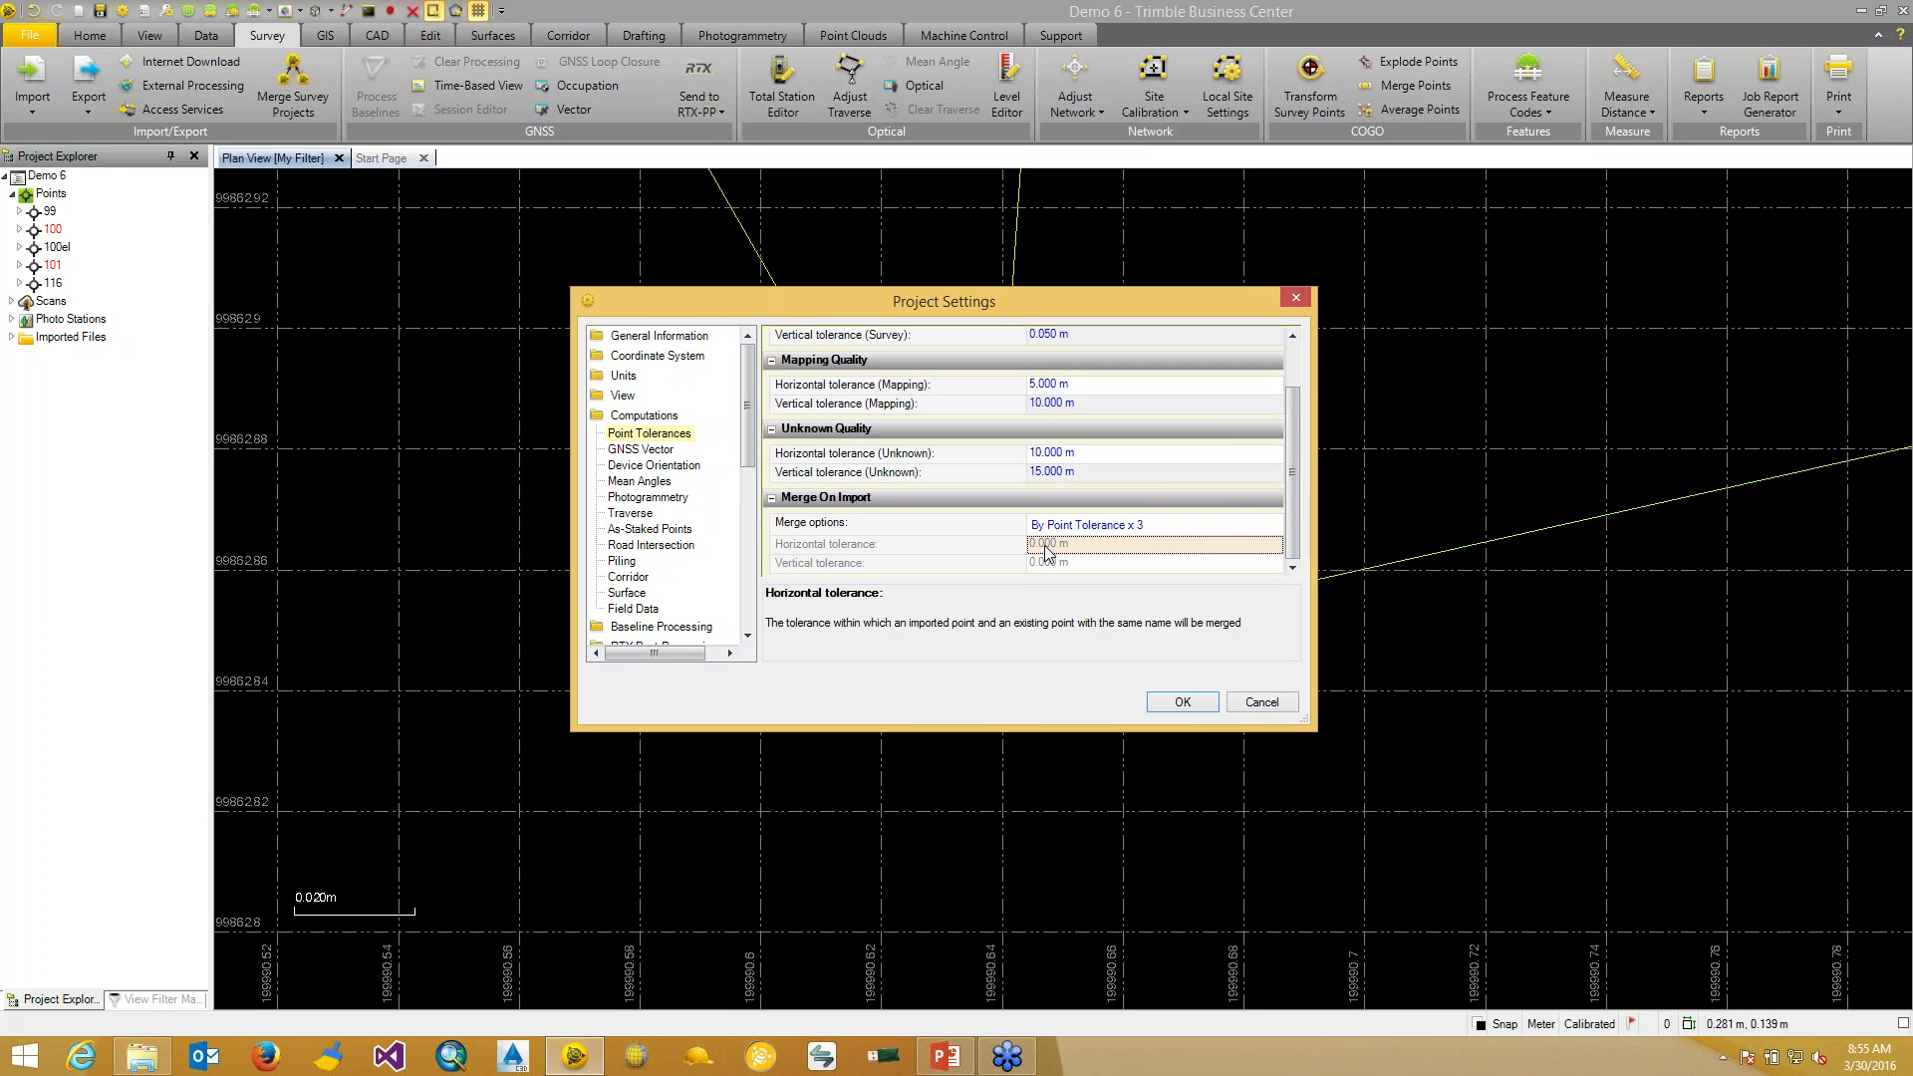
left_click(1078, 525)
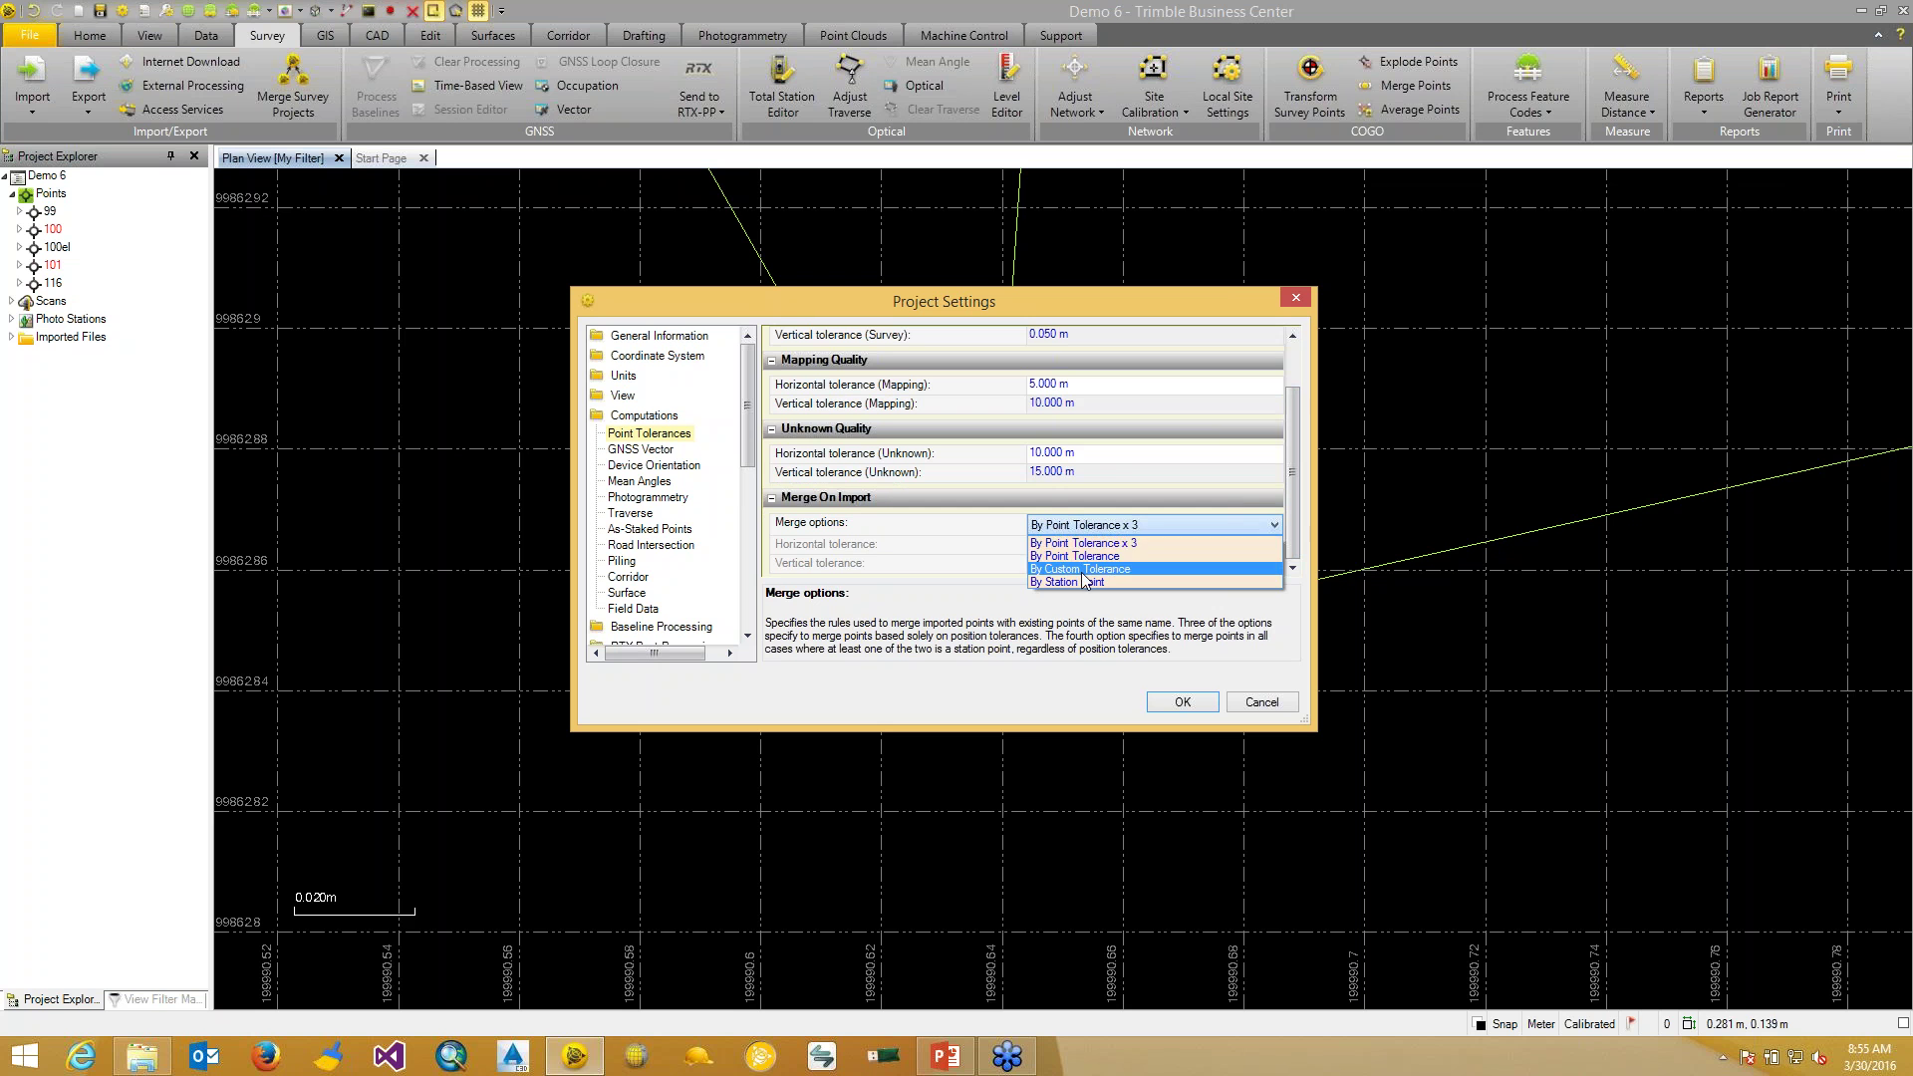
left_click(1083, 573)
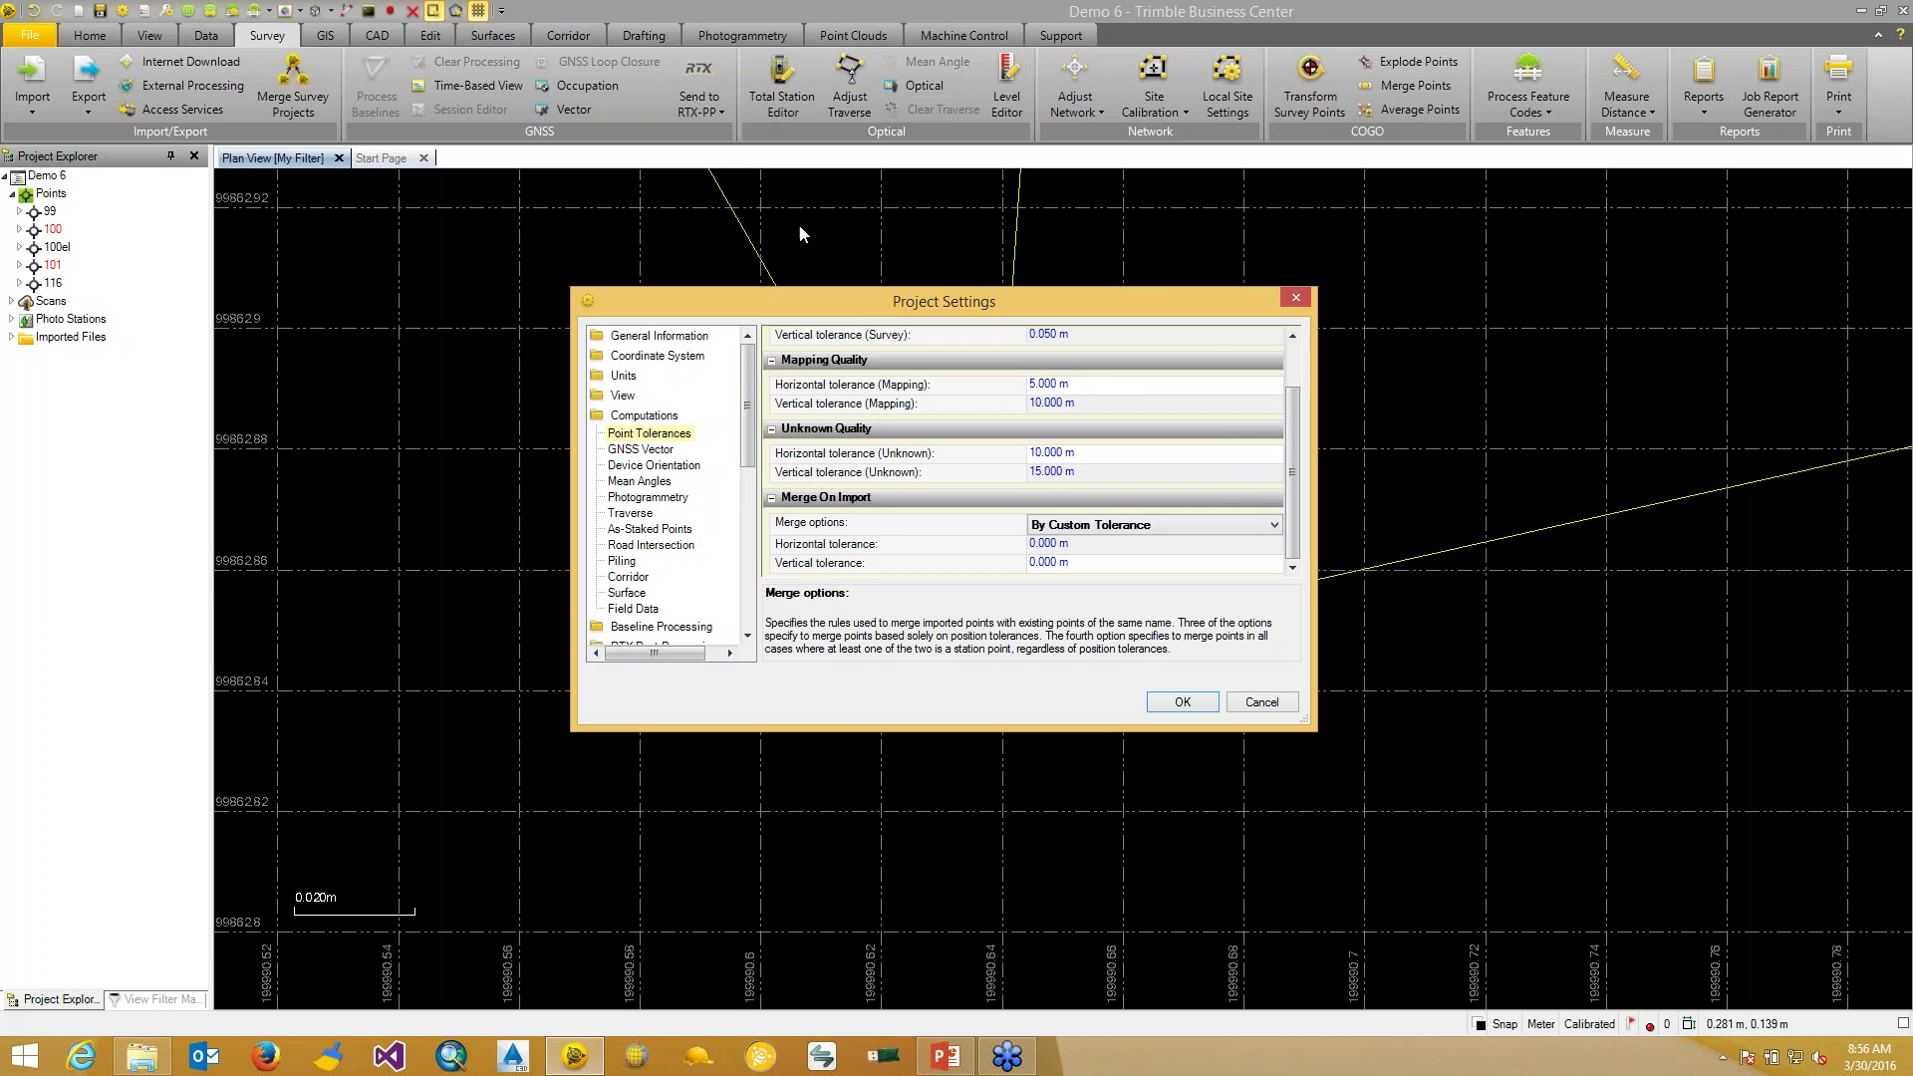
- Examine the coordinate system's geoid model and vertical datum settings, including the geoid model quality
left_click(657, 356)
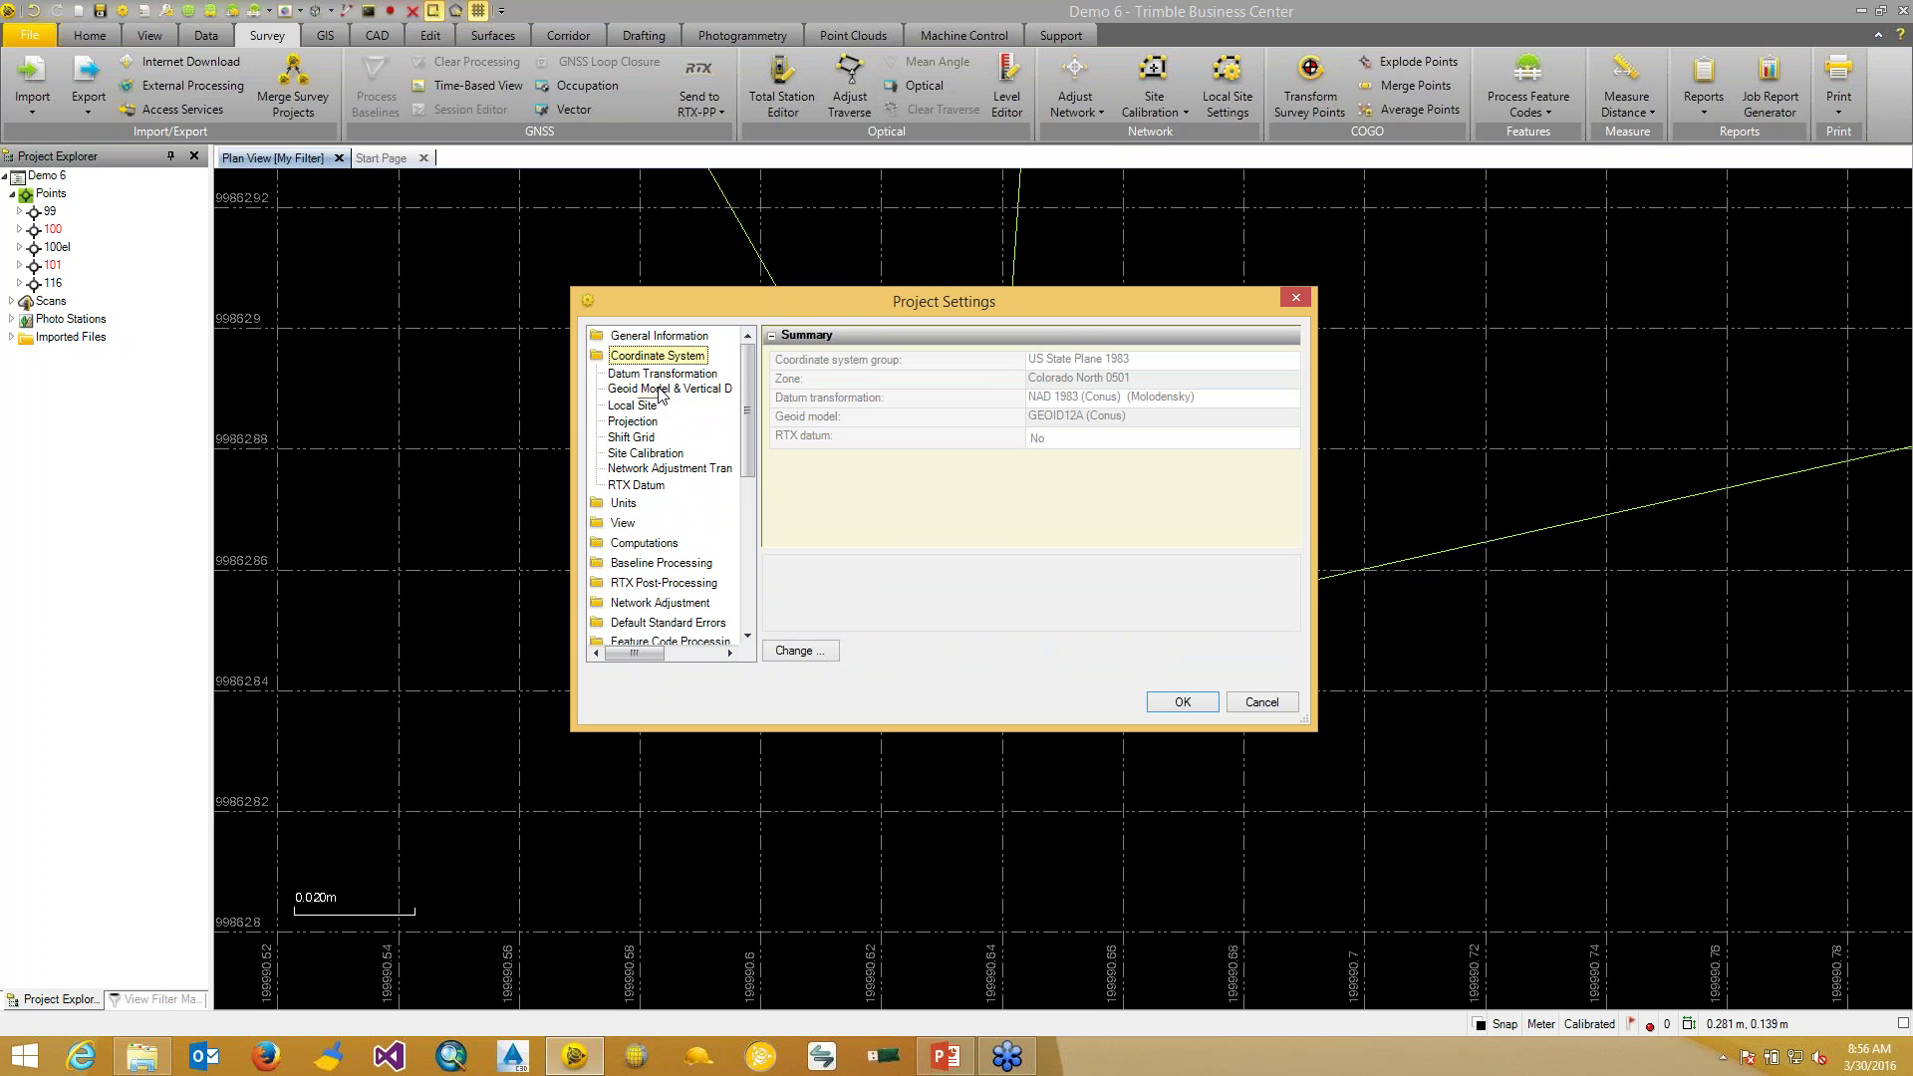
left_click(654, 389)
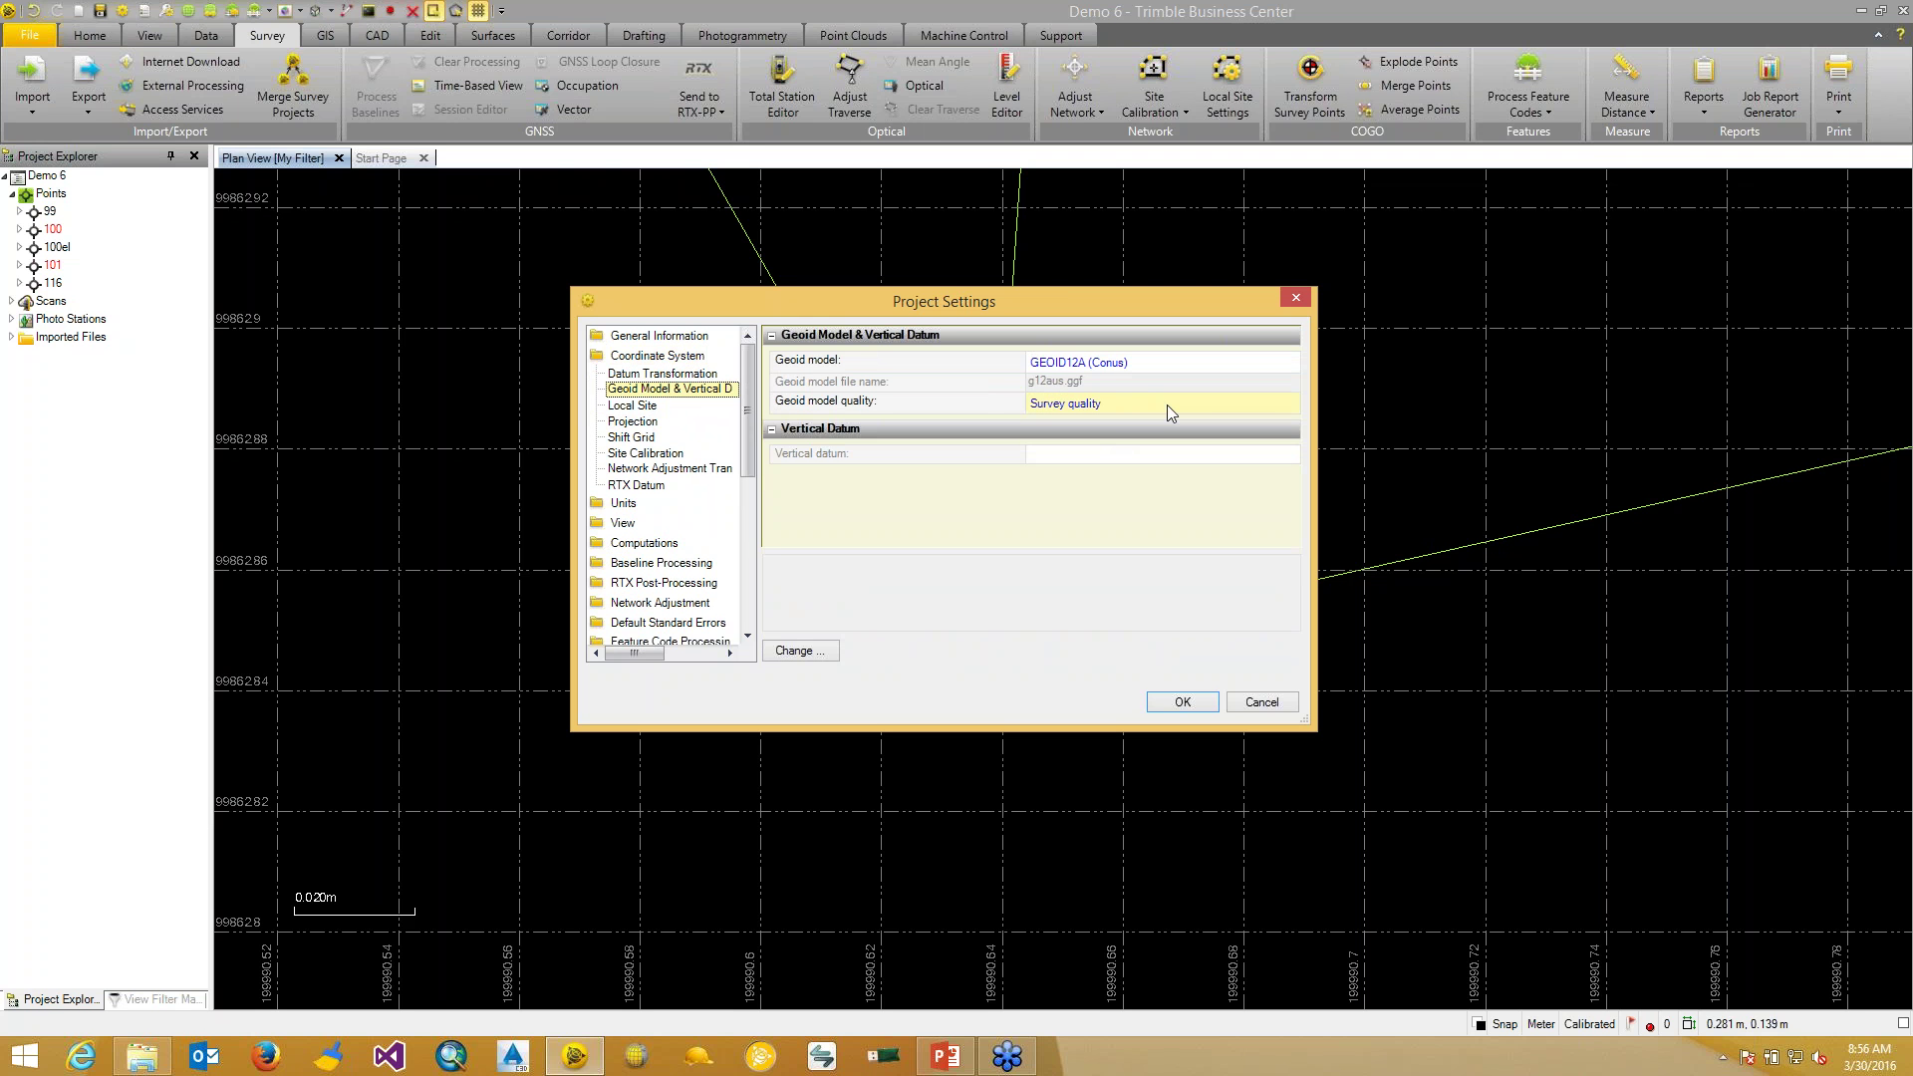
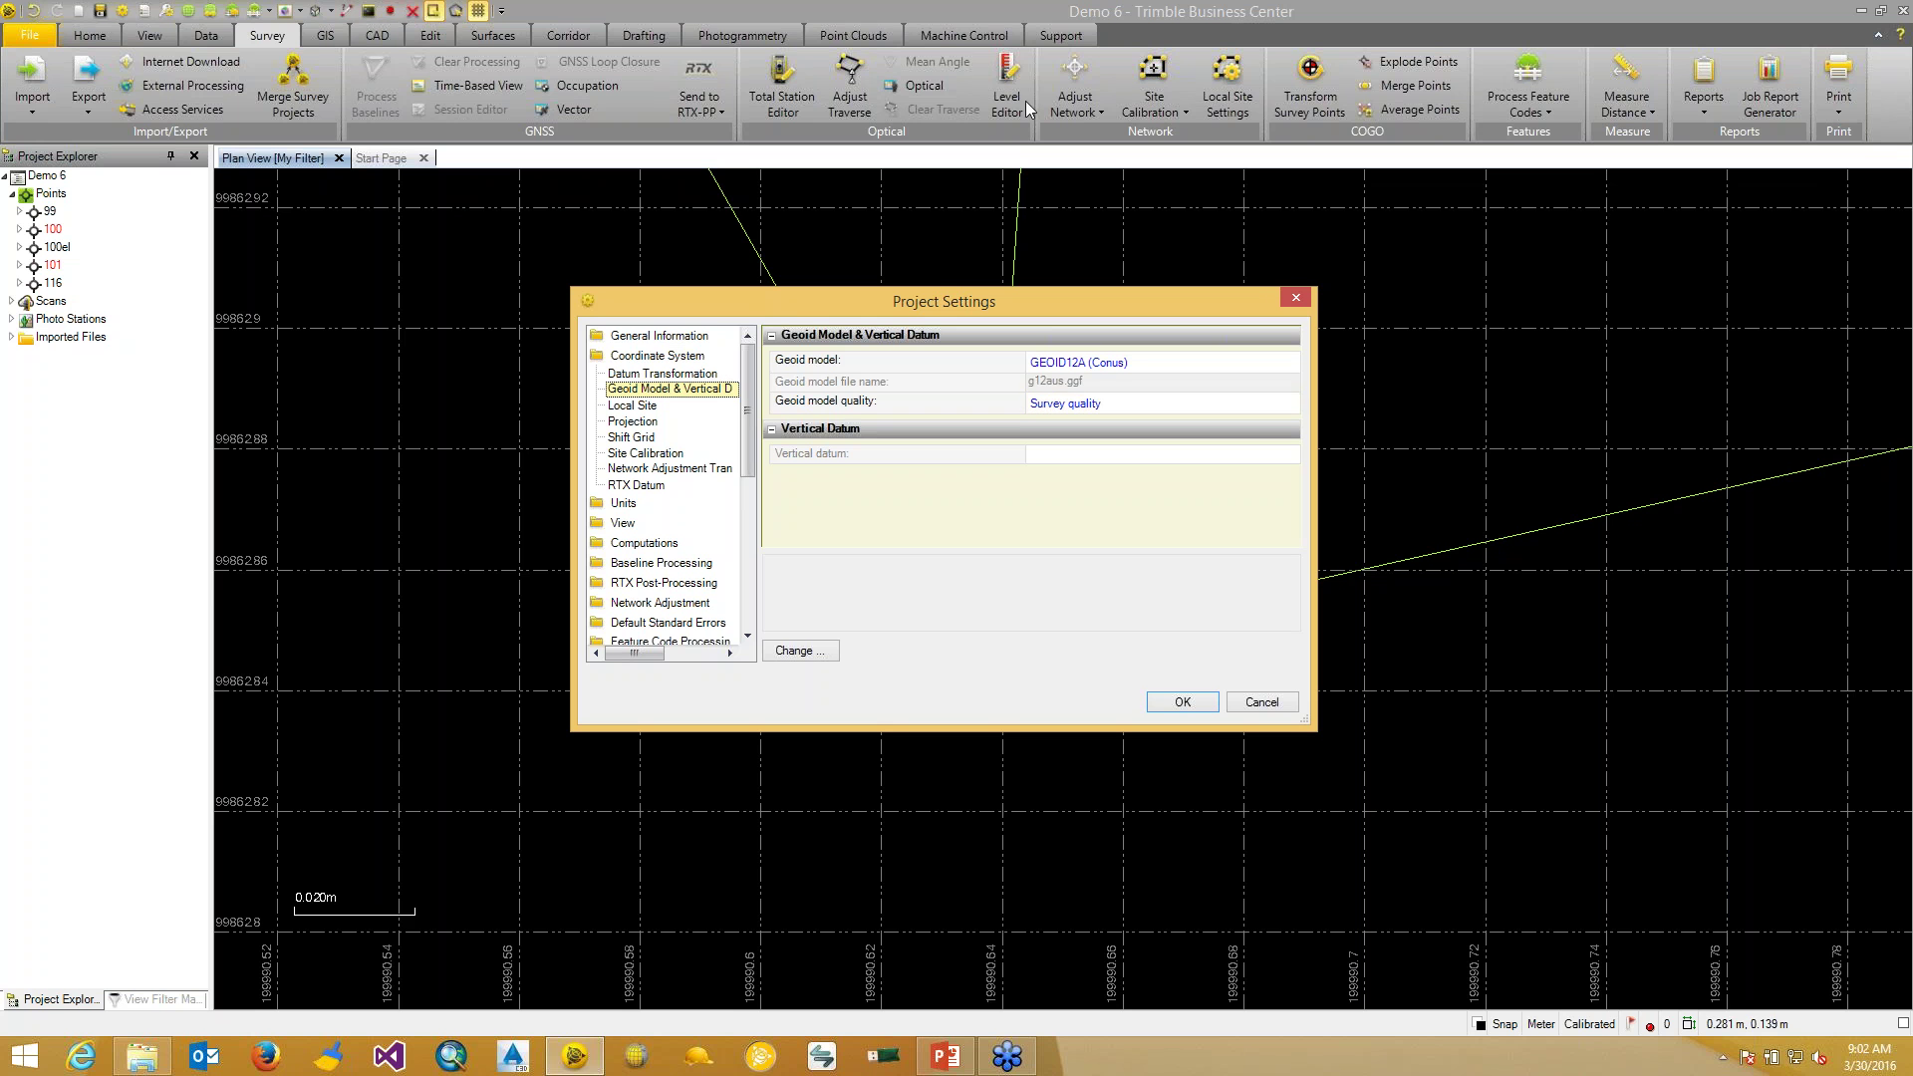
- Review the precision confidence level choices under the default standard errors, and close the project settings without applying changes
left_click_drag(753, 397, 752, 417)
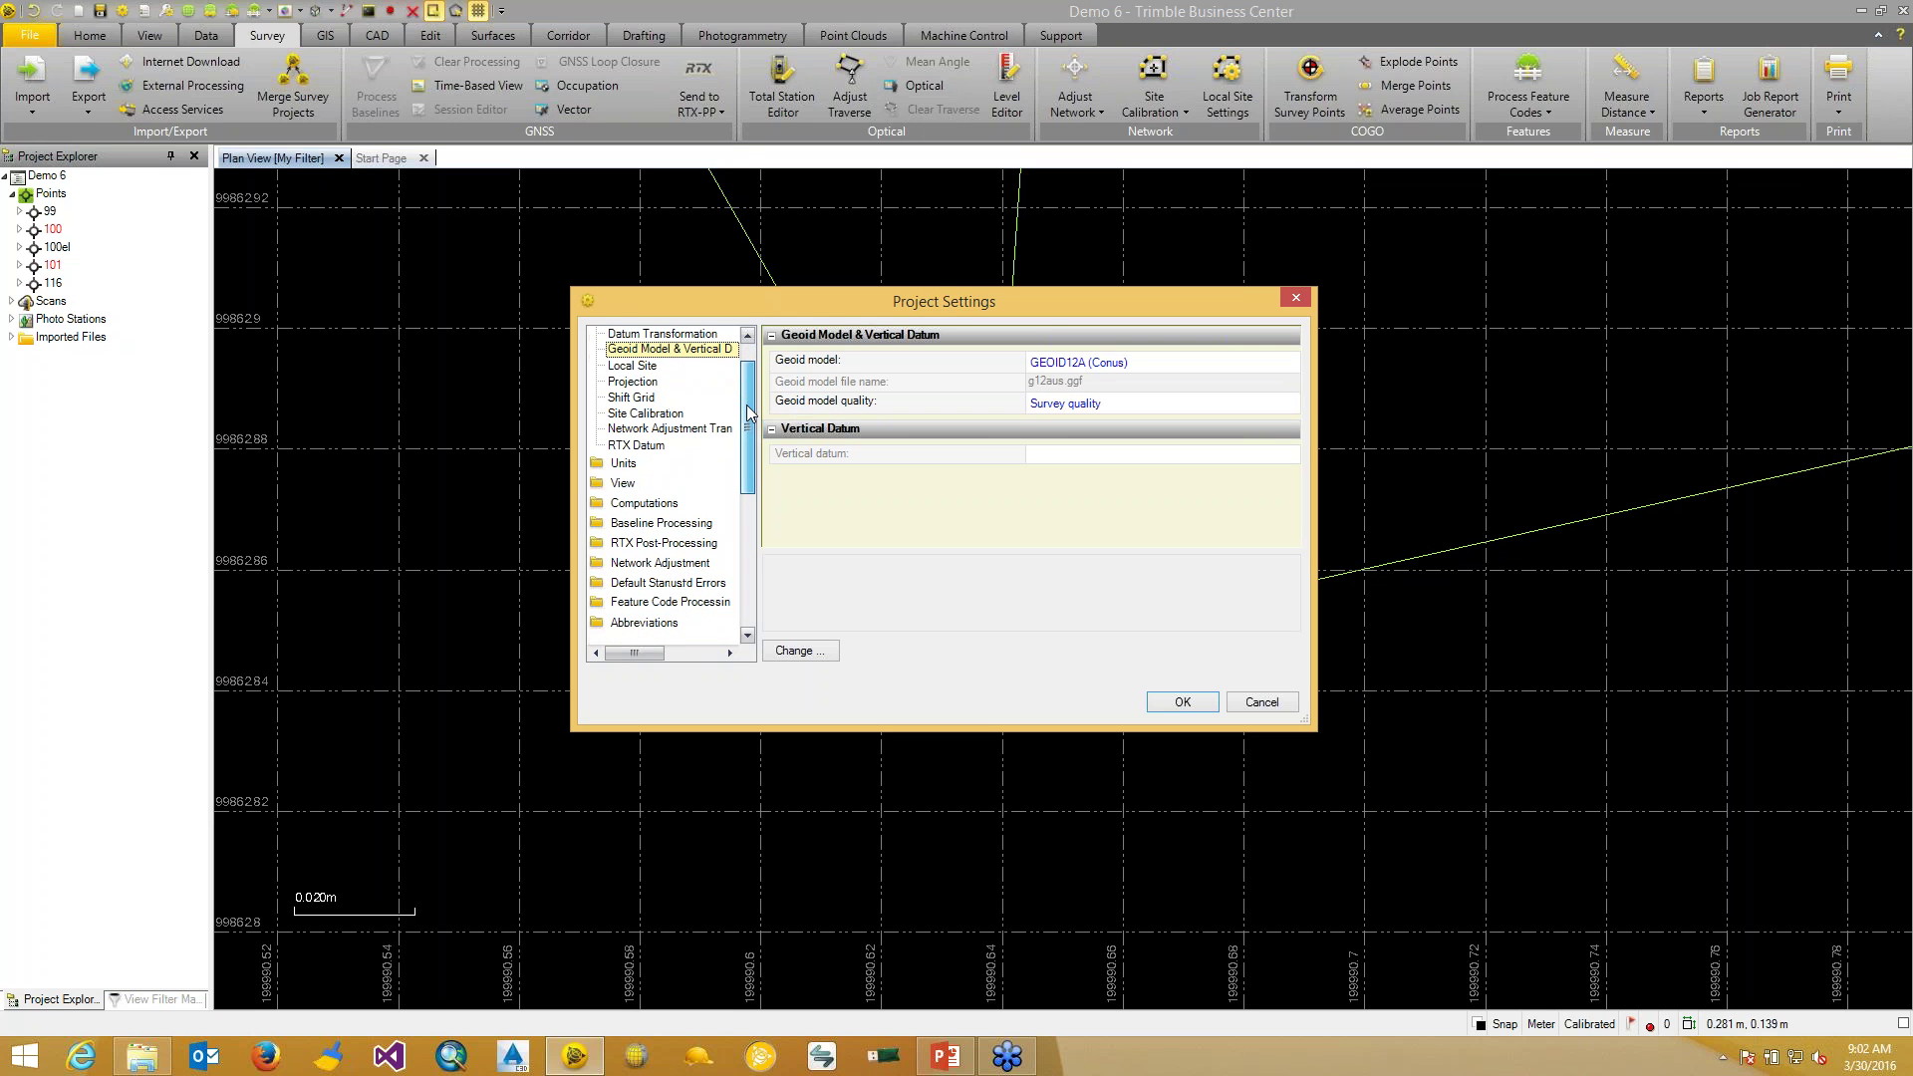
left_click(655, 587)
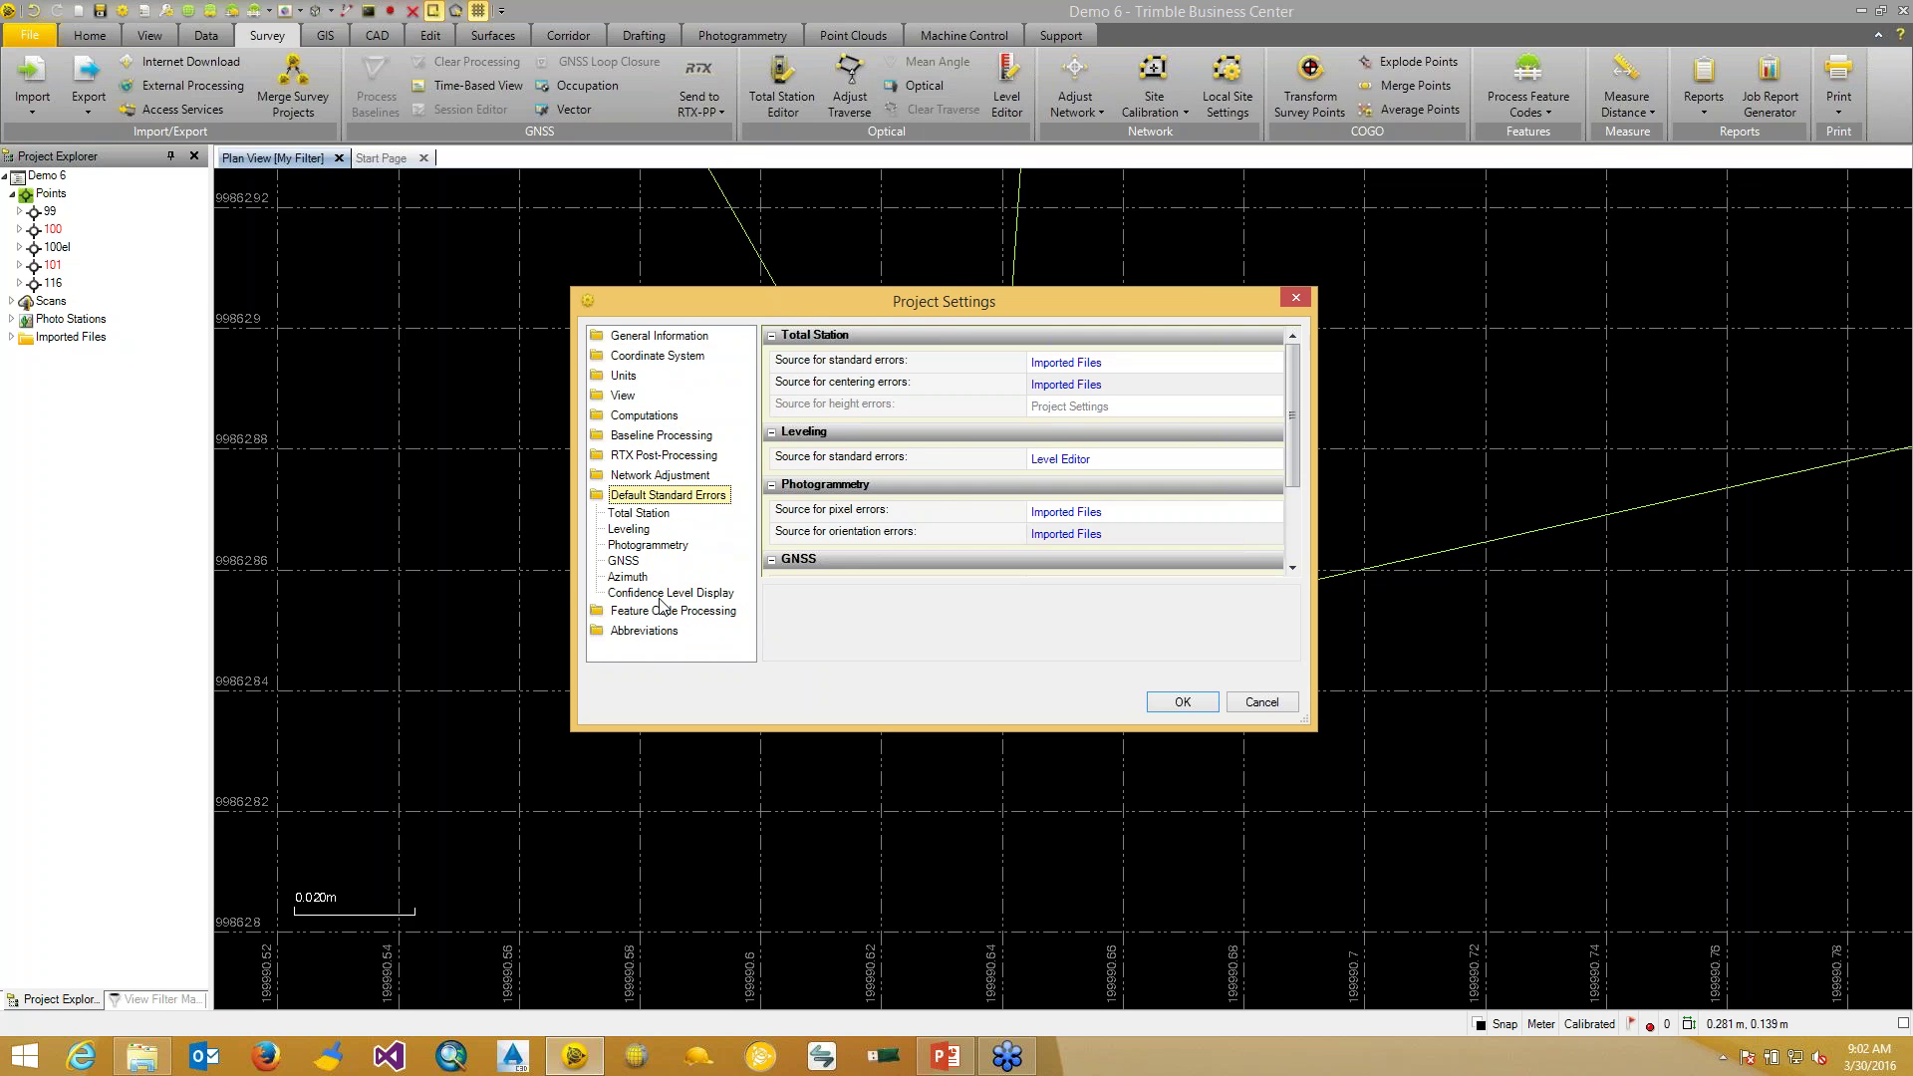
left_click(659, 594)
left_click(1184, 385)
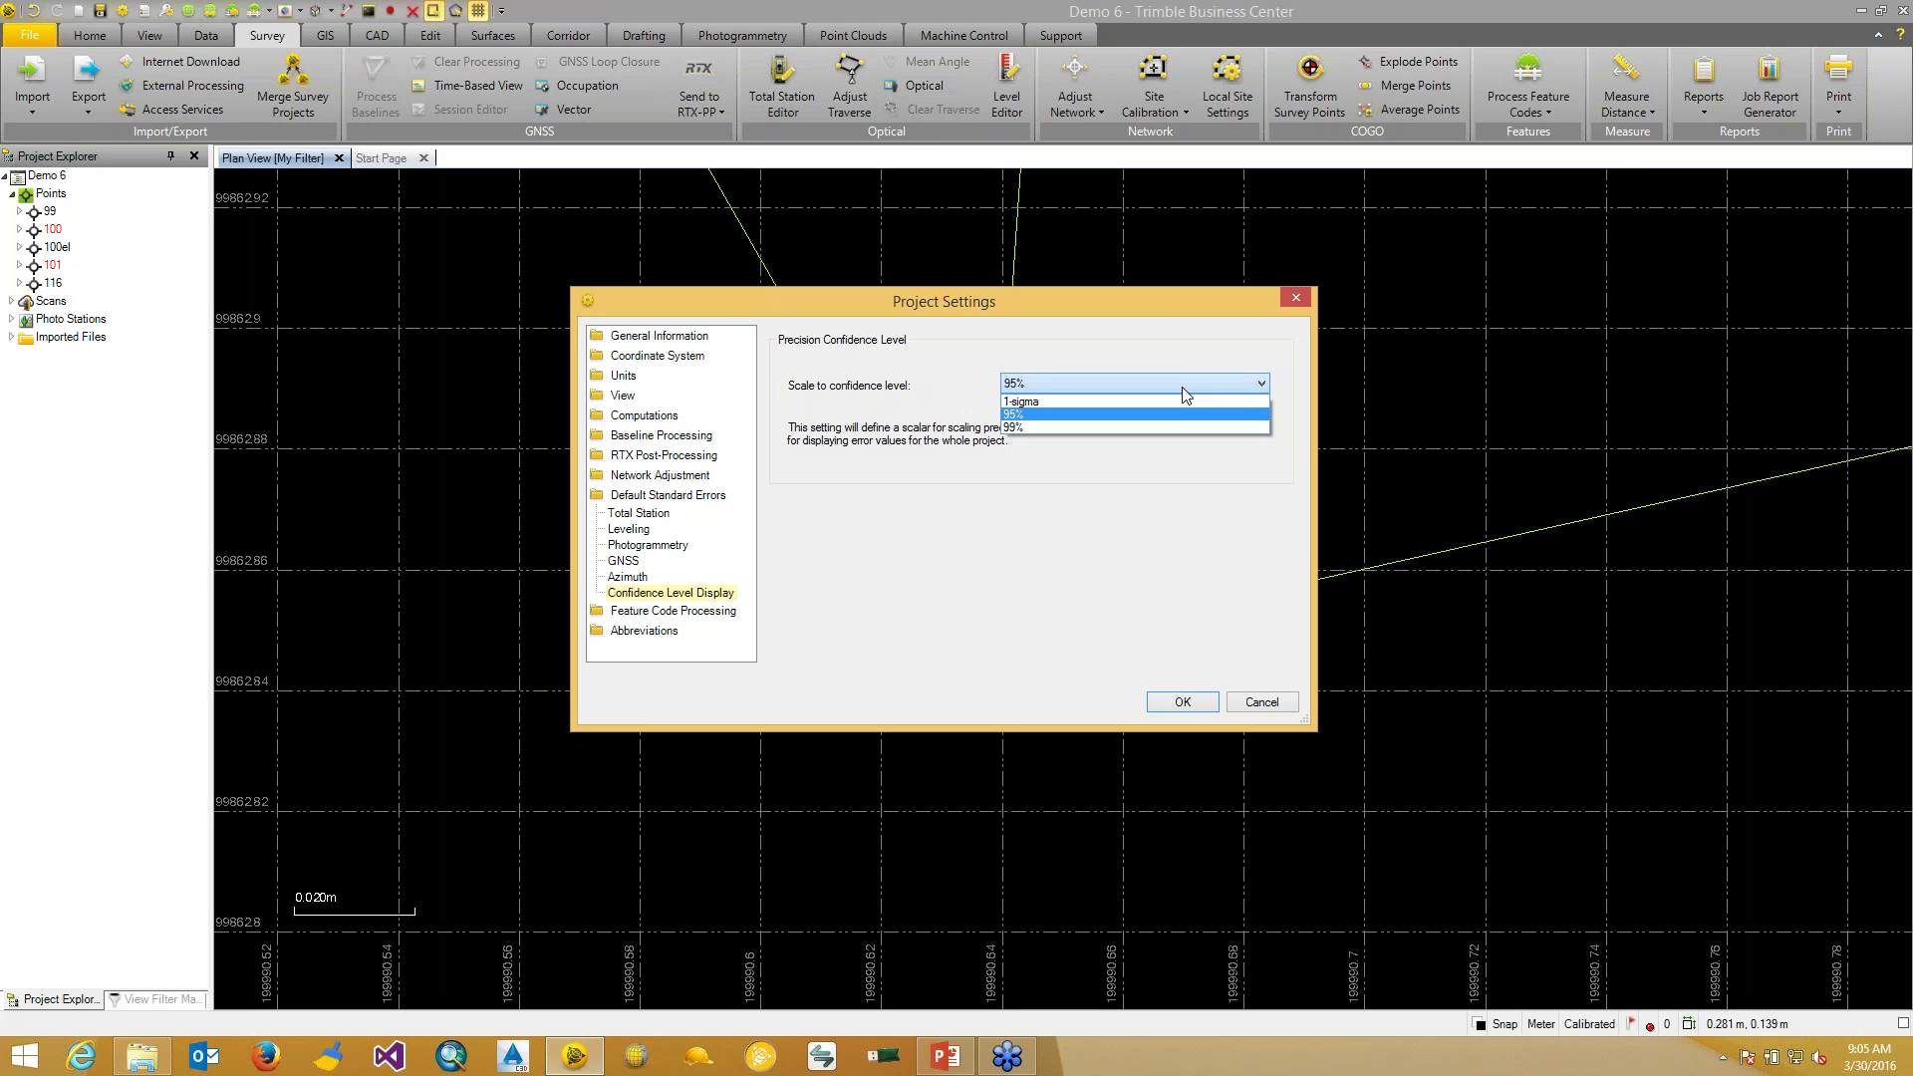
left_click(1299, 295)
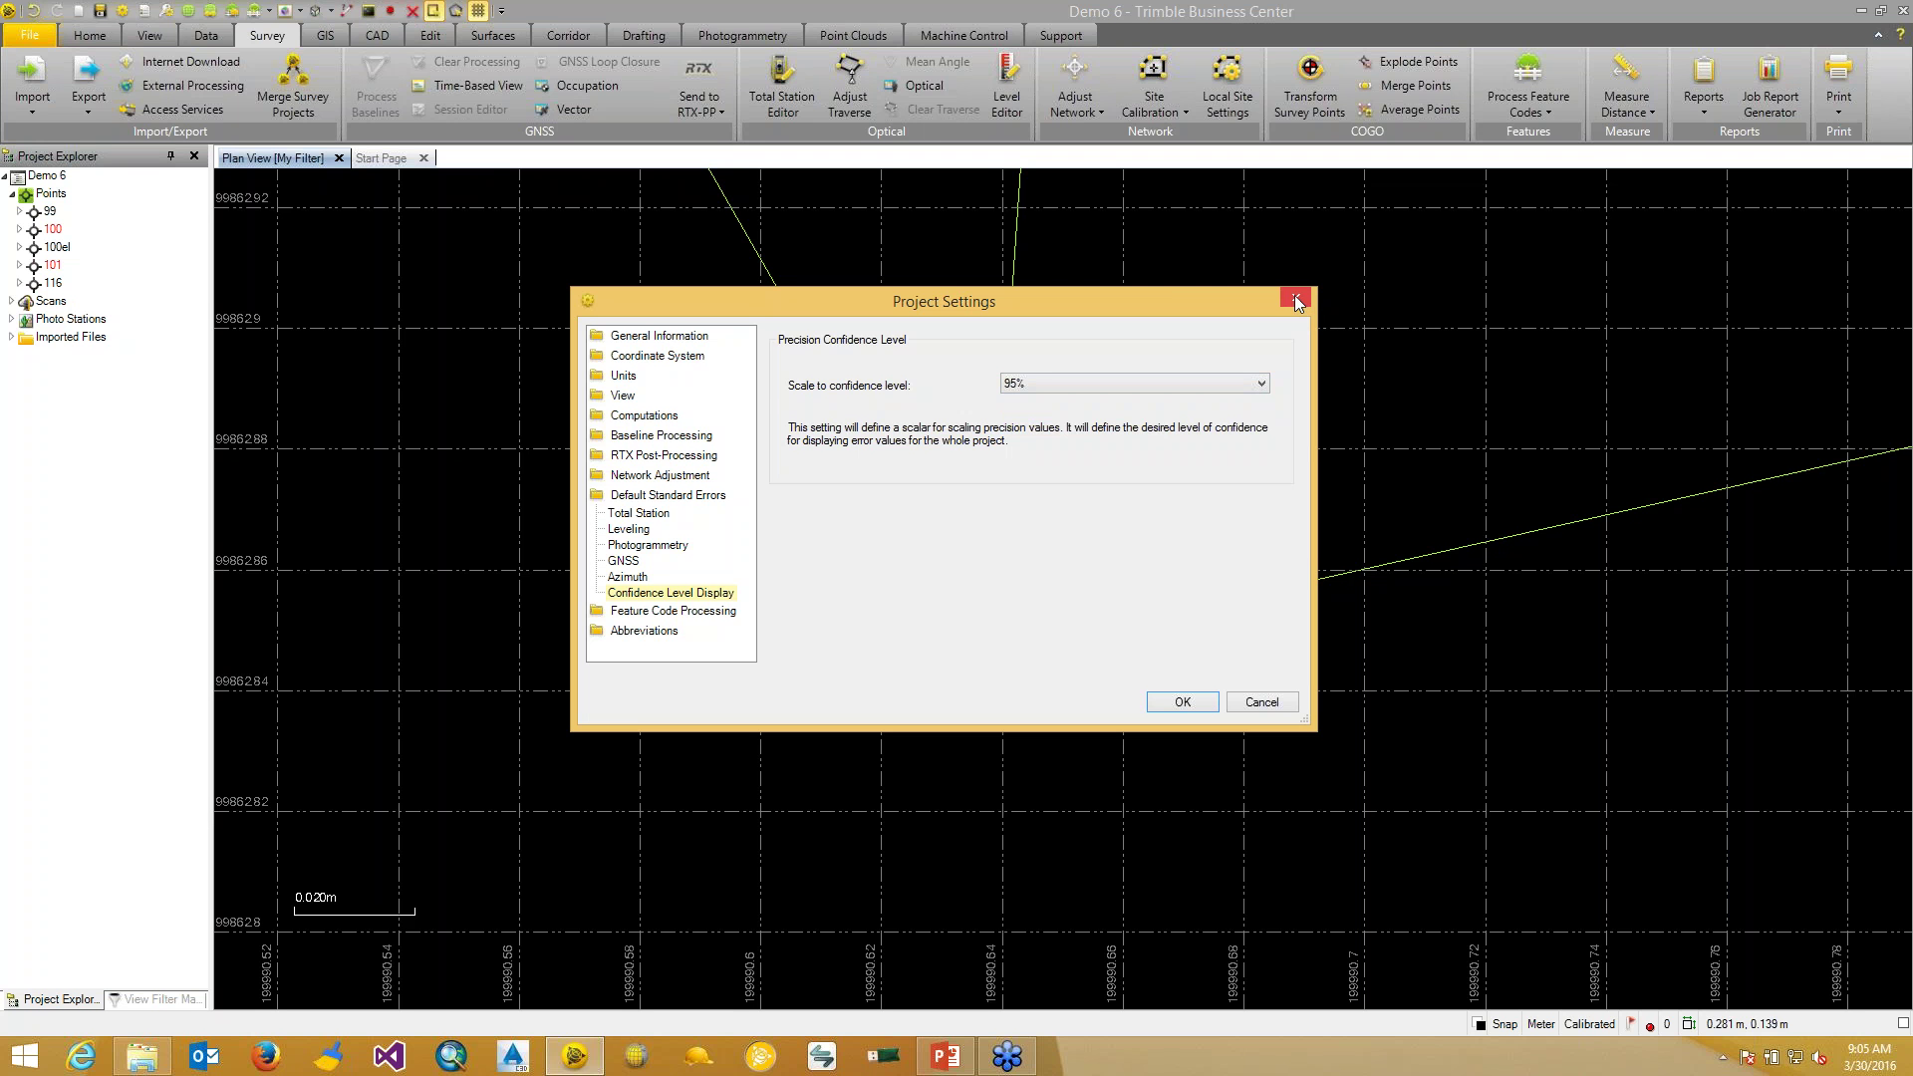
left_click(1295, 301)
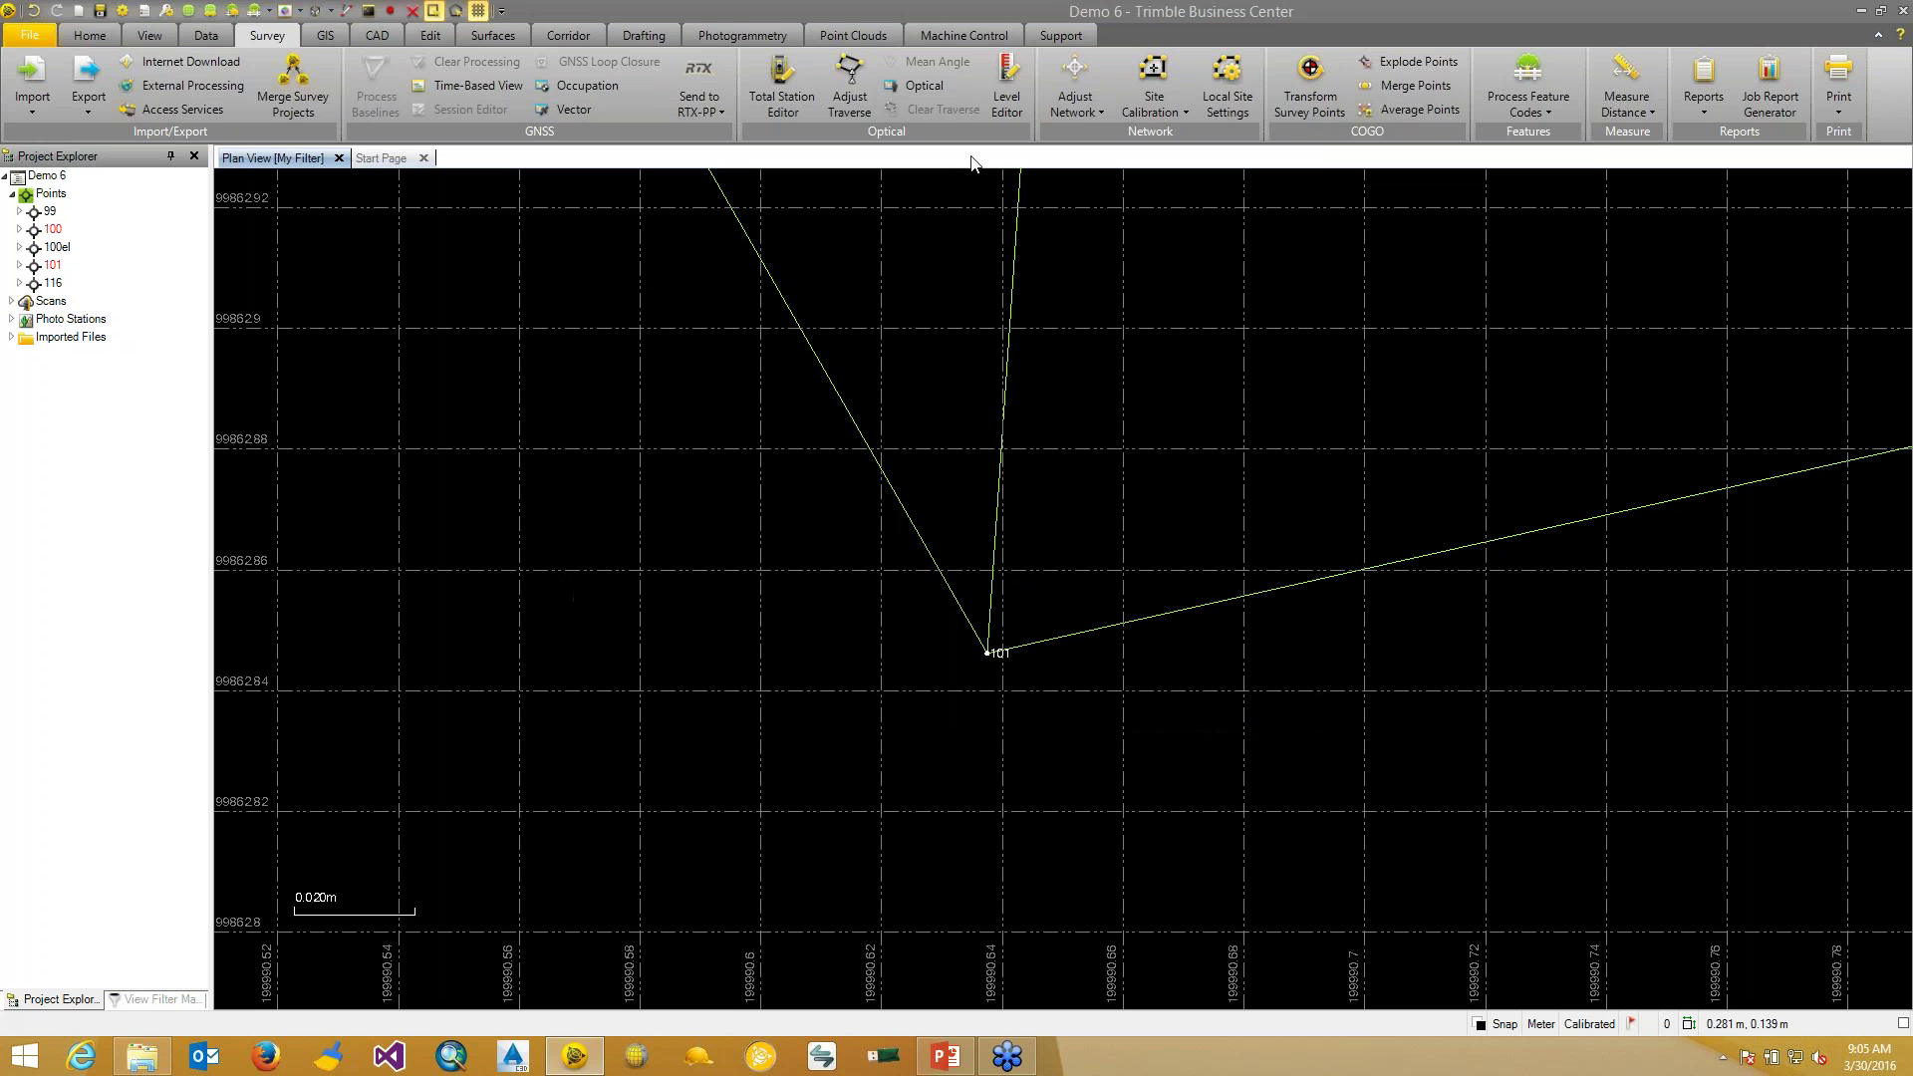